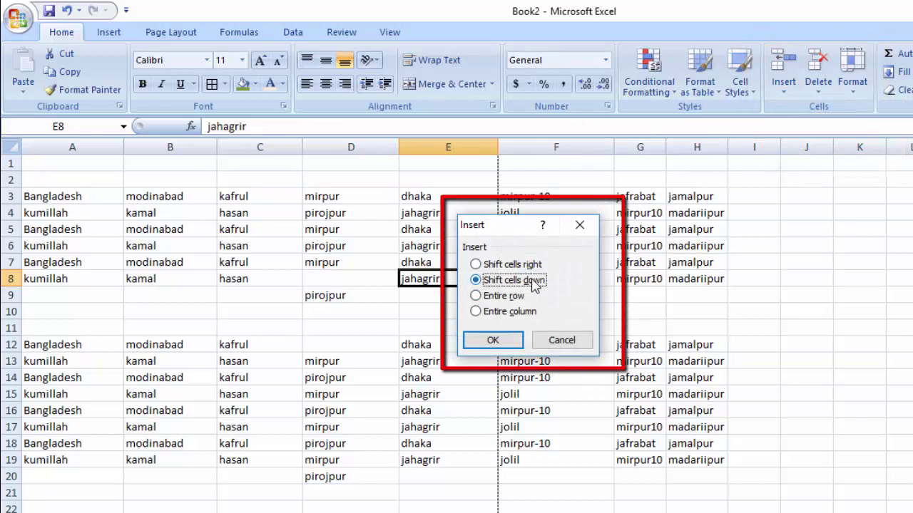
# Insert a blank cell at E8 with the Shift cells down option.
pyautogui.click(499, 265)
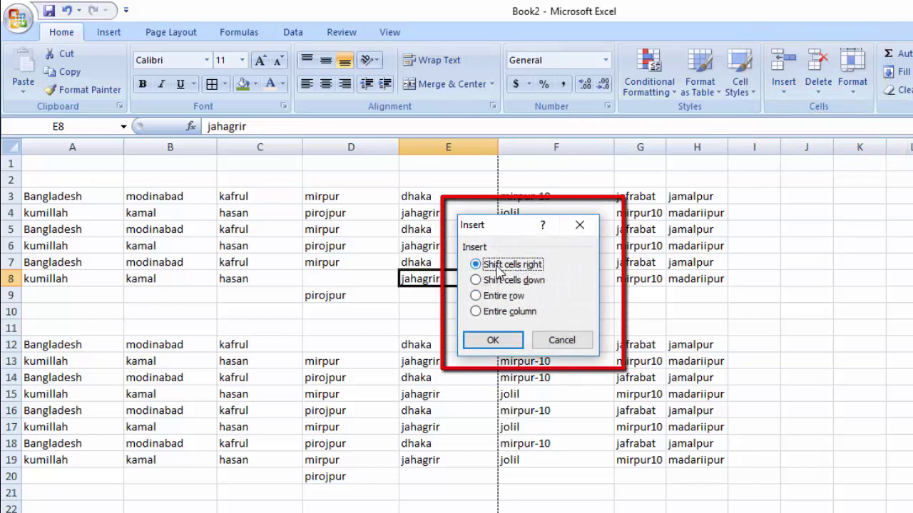
pyautogui.click(503, 298)
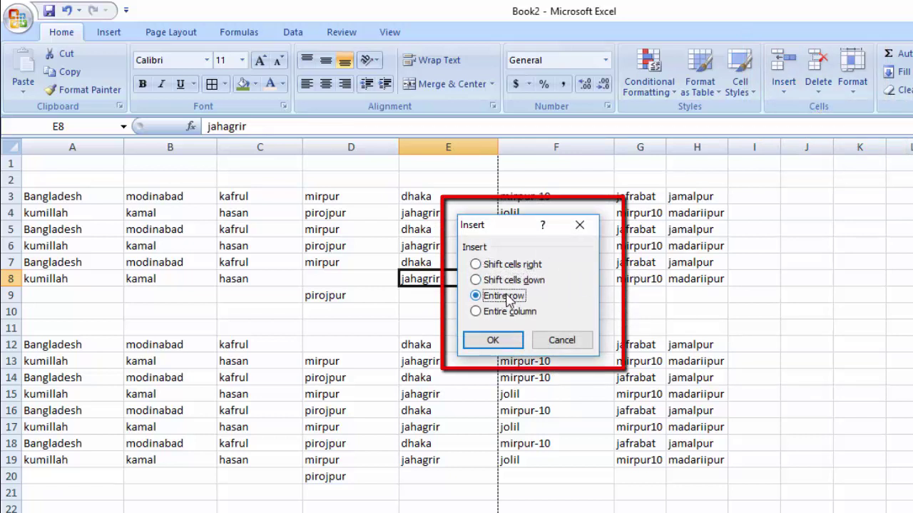
pyautogui.click(514, 280)
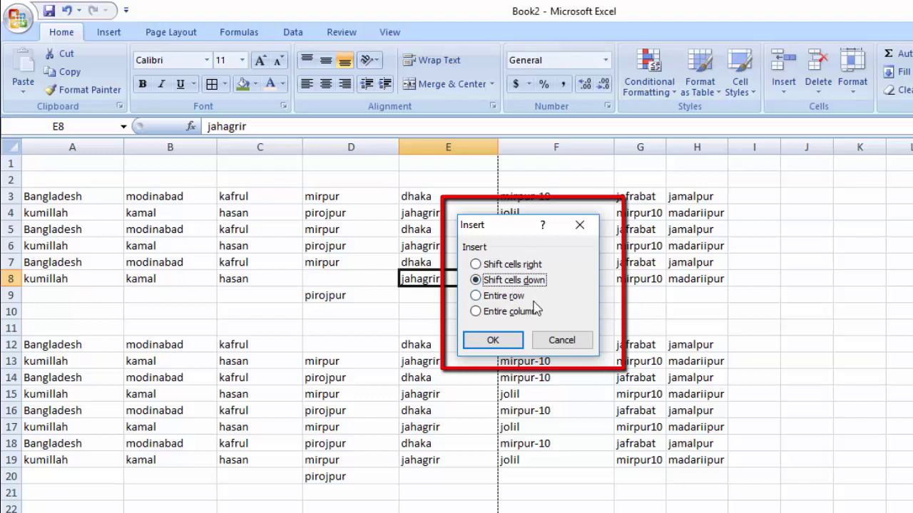
pyautogui.click(503, 298)
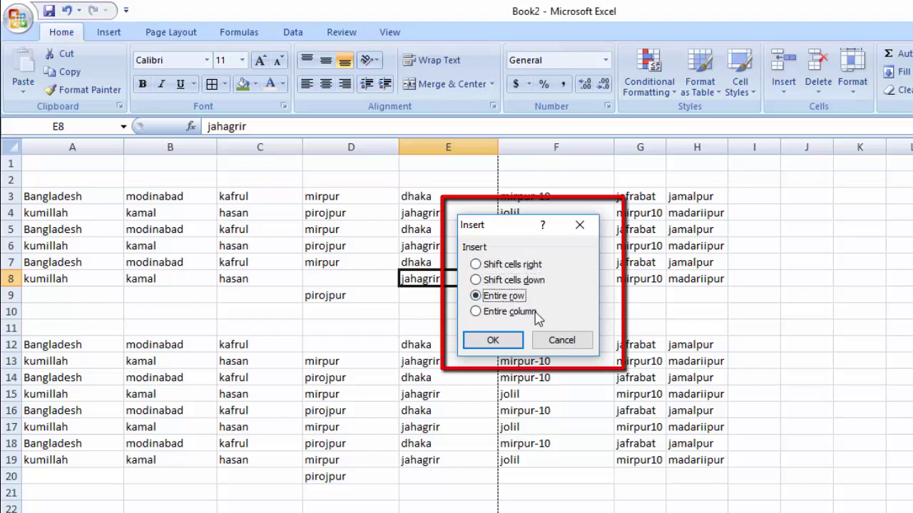
pyautogui.click(493, 314)
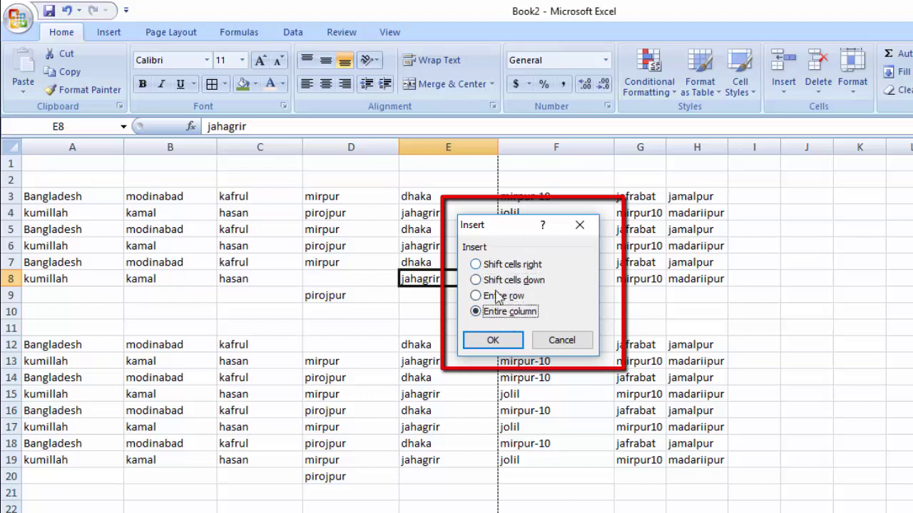
pyautogui.click(496, 281)
pyautogui.click(492, 336)
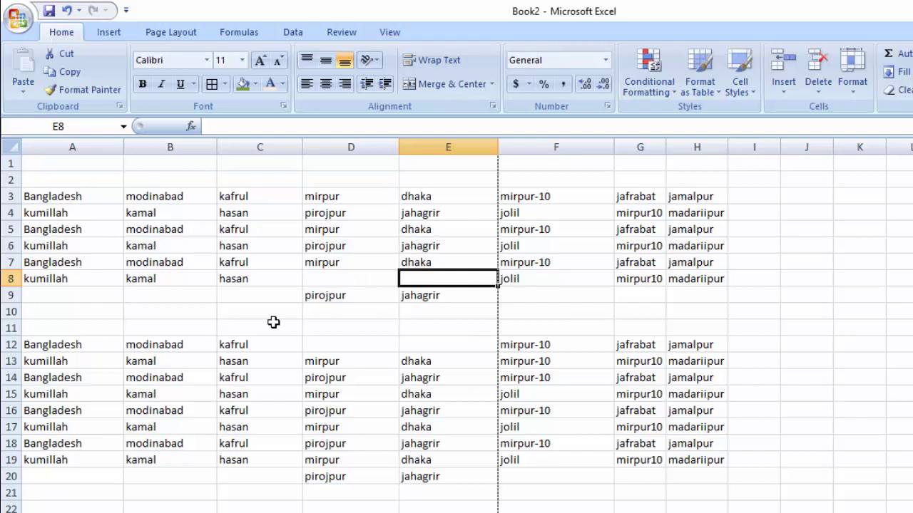
# Insert a blank column before column E.
pyautogui.click(443, 146)
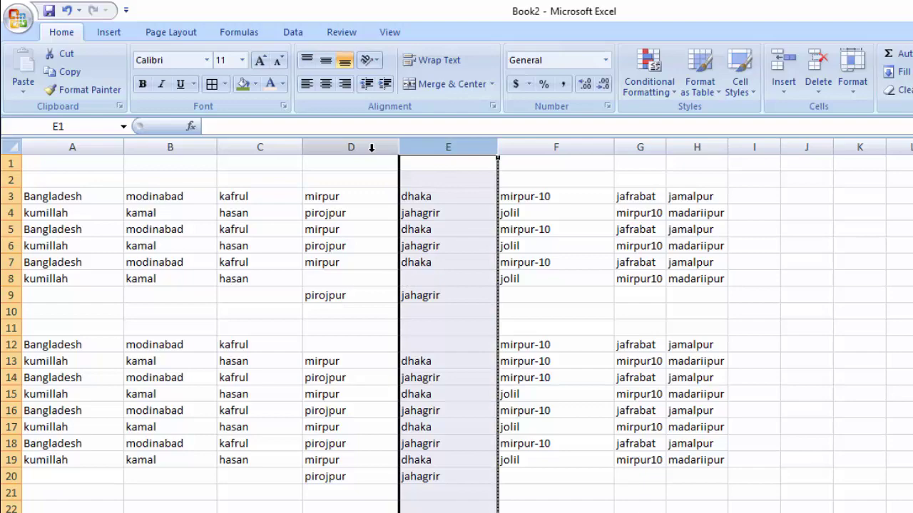
pyautogui.rightClick(450, 150)
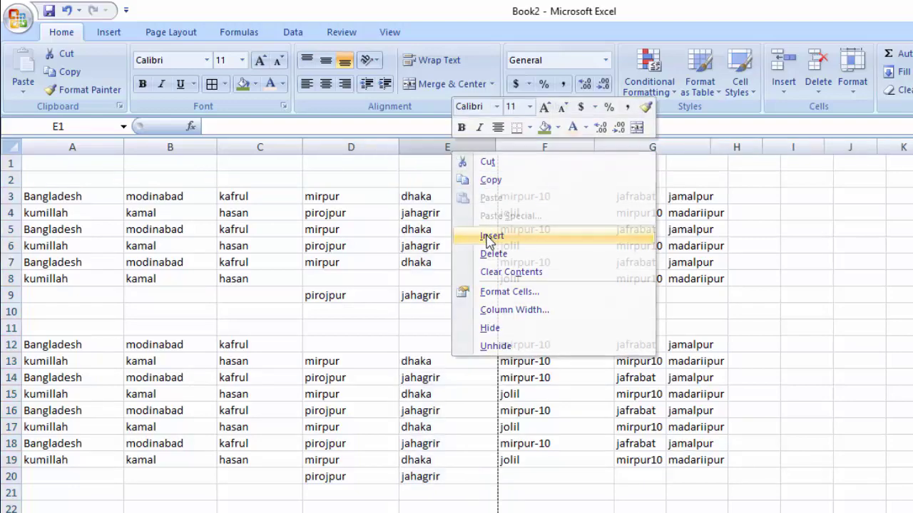
pyautogui.click(487, 234)
pyautogui.moveTo(430, 161); pyautogui.dragTo(433, 228)
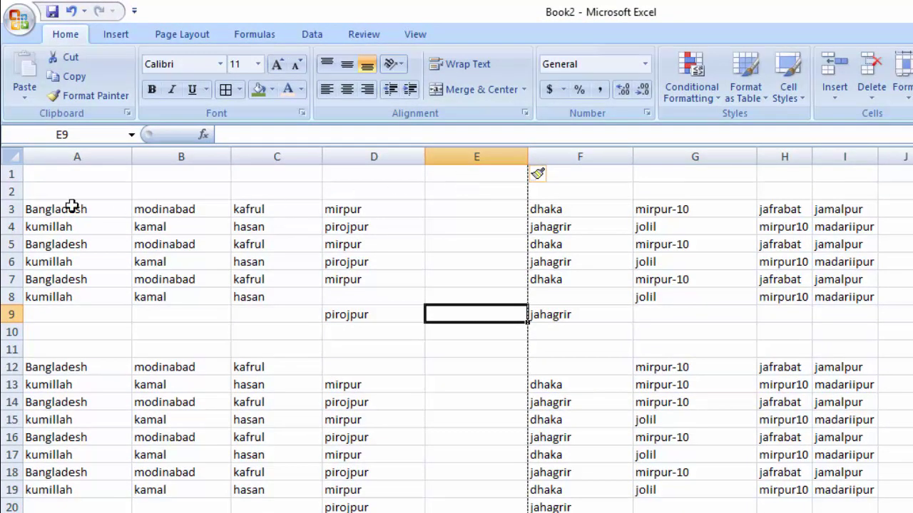
pyautogui.moveTo(477, 174); pyautogui.dragTo(479, 484)
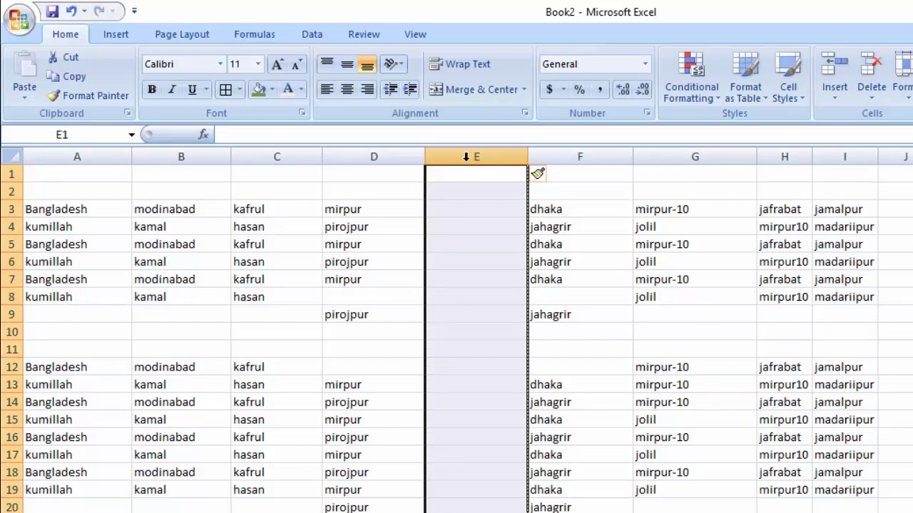
# Insert a blank sheet column before column D.
pyautogui.click(375, 156)
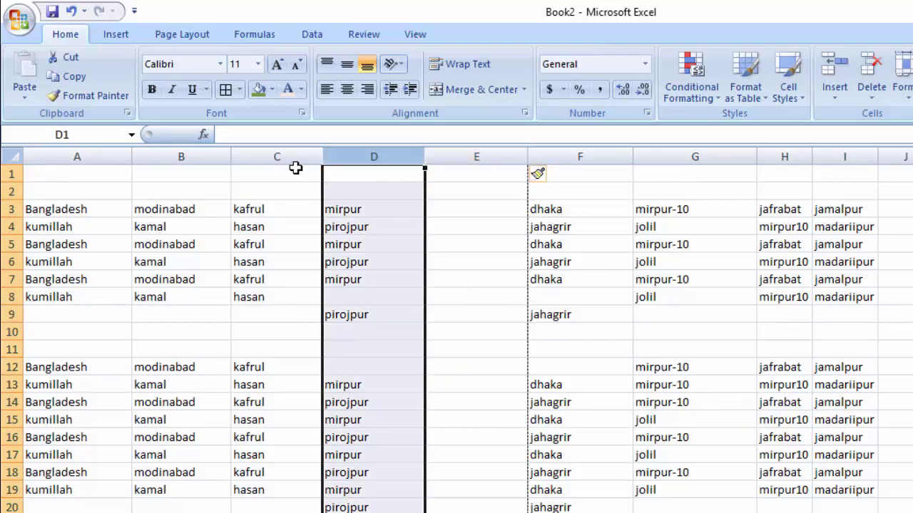
pyautogui.rightClick(371, 156)
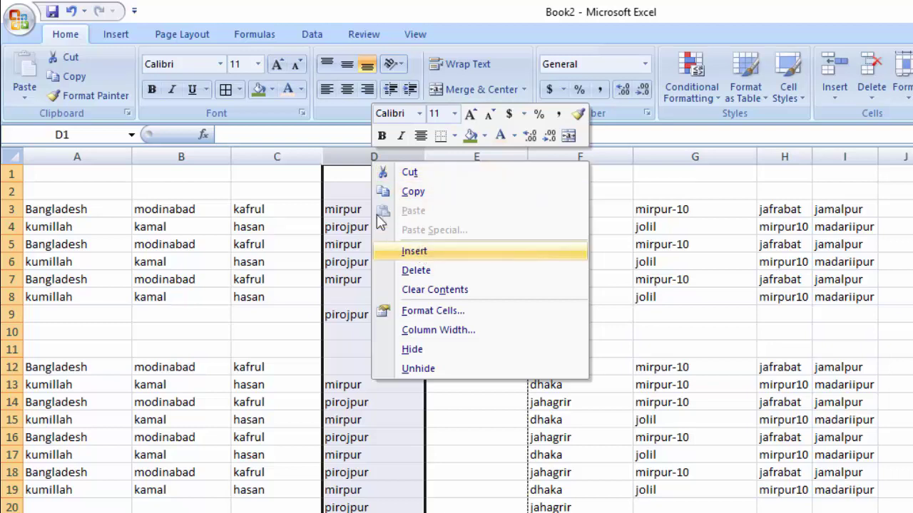
pyautogui.click(344, 158)
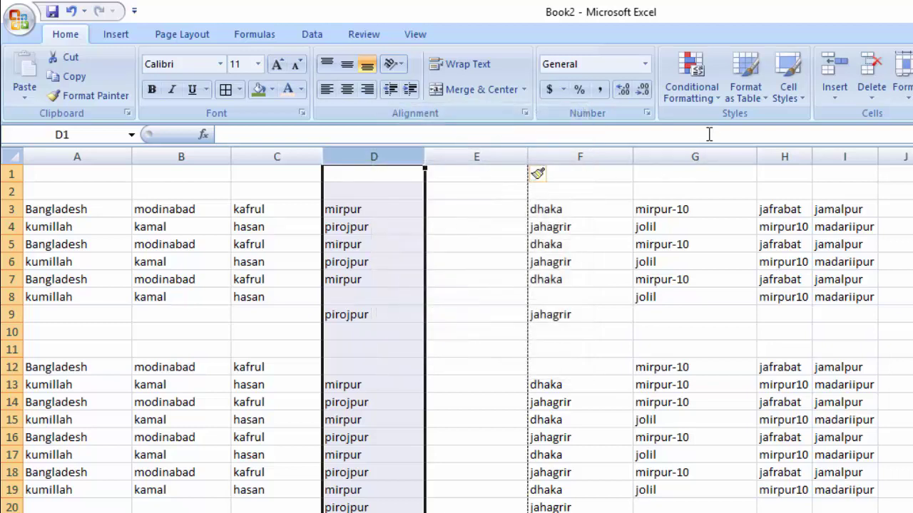
pyautogui.click(834, 99)
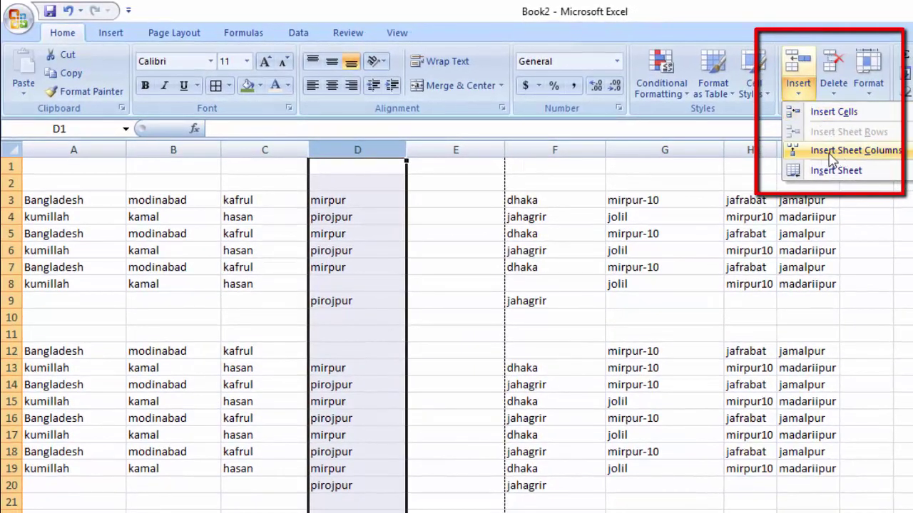
pyautogui.click(855, 150)
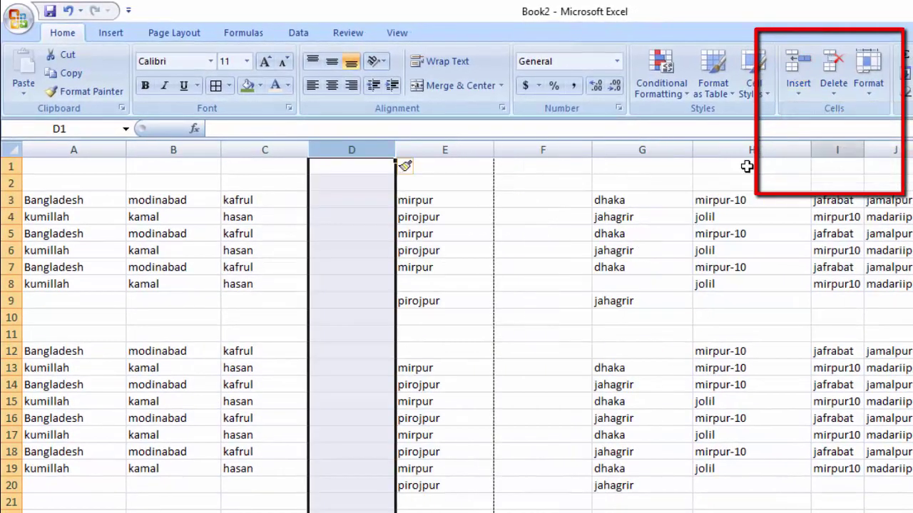
pyautogui.click(357, 171)
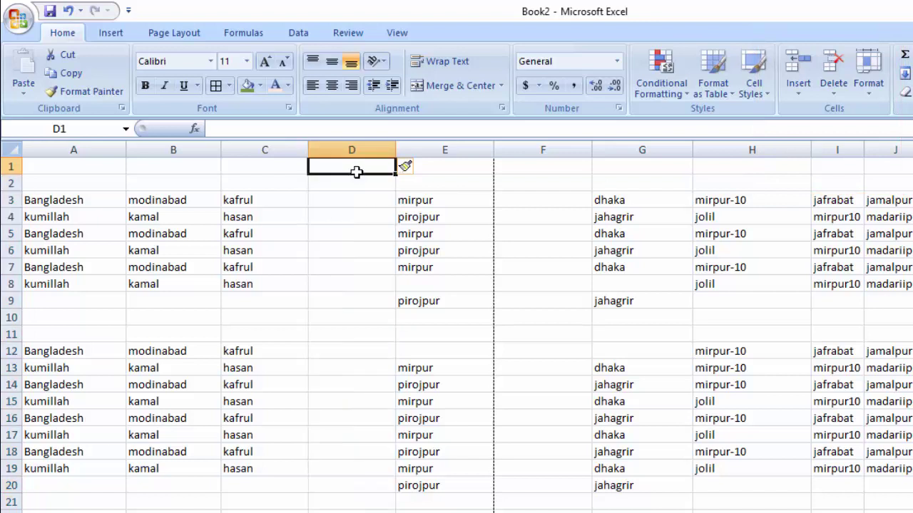
pyautogui.moveTo(357, 171); pyautogui.dragTo(352, 397)
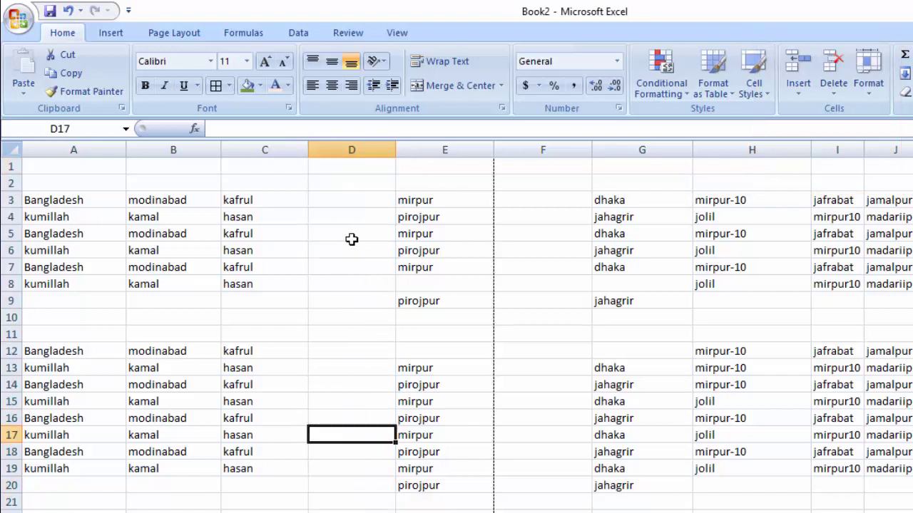
pyautogui.click(350, 217)
pyautogui.moveTo(349, 193); pyautogui.dragTo(347, 416)
pyautogui.moveTo(346, 170); pyautogui.dragTo(346, 419)
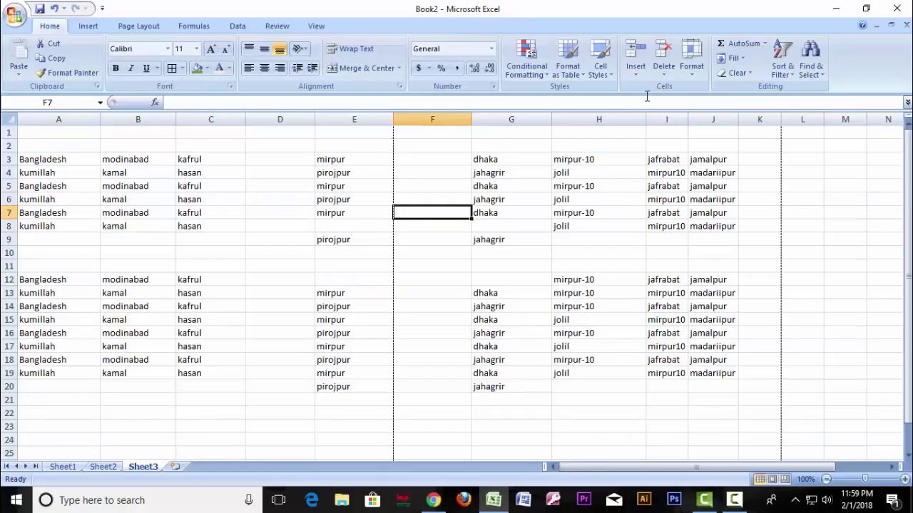
pyautogui.click(803, 91)
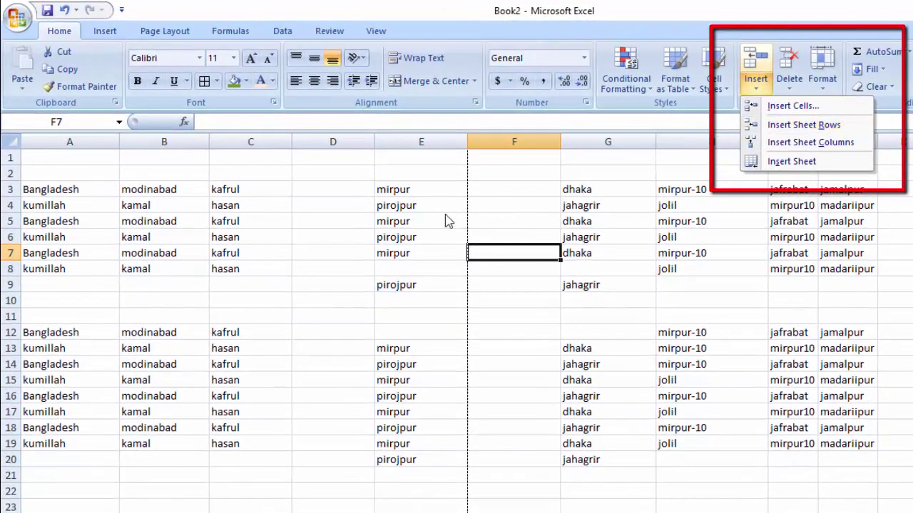
pyautogui.click(122, 201)
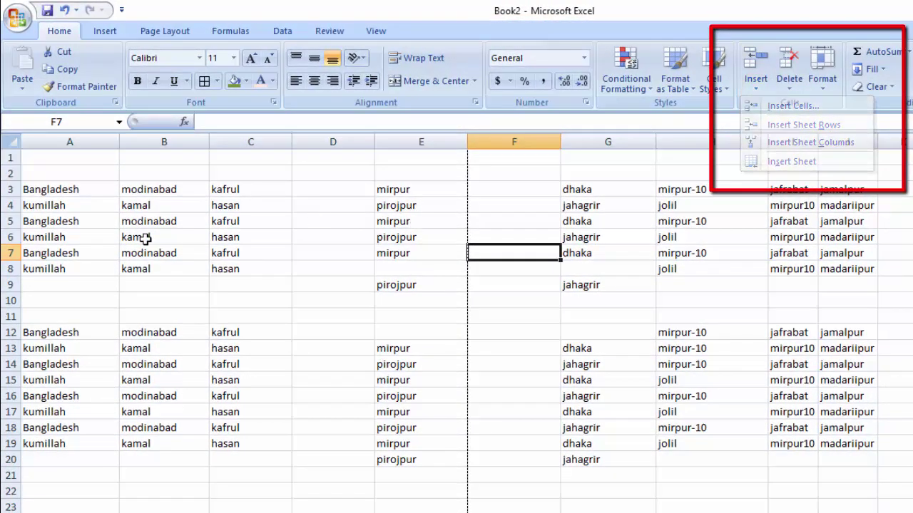
# Insert a blank row above row 5.
pyautogui.click(10, 221)
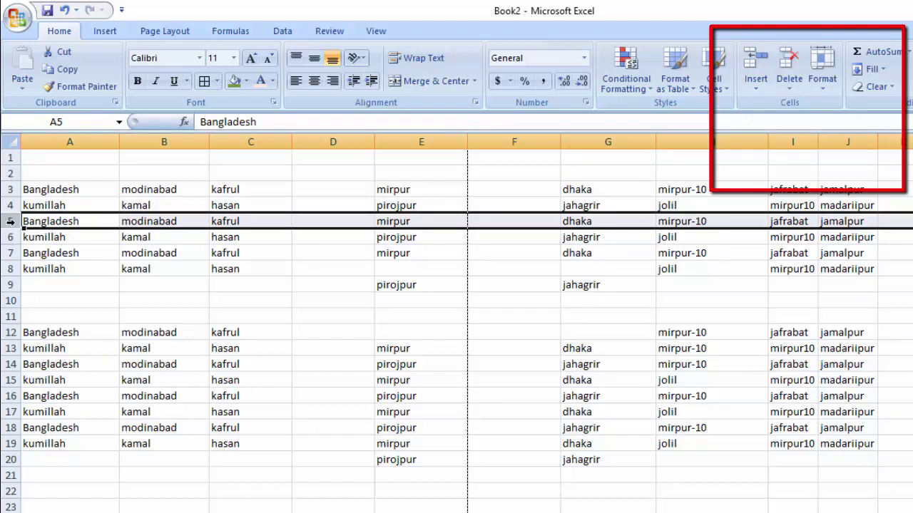
pyautogui.rightClick(10, 221)
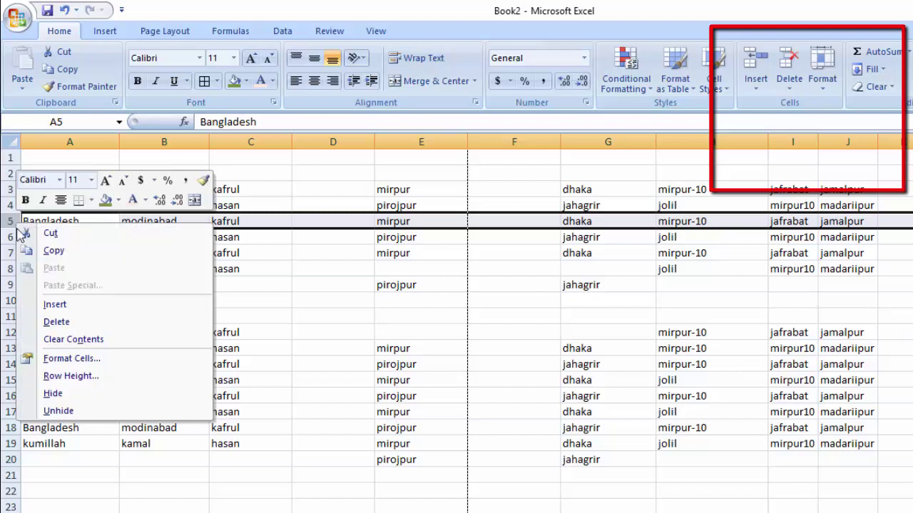
pyautogui.click(56, 305)
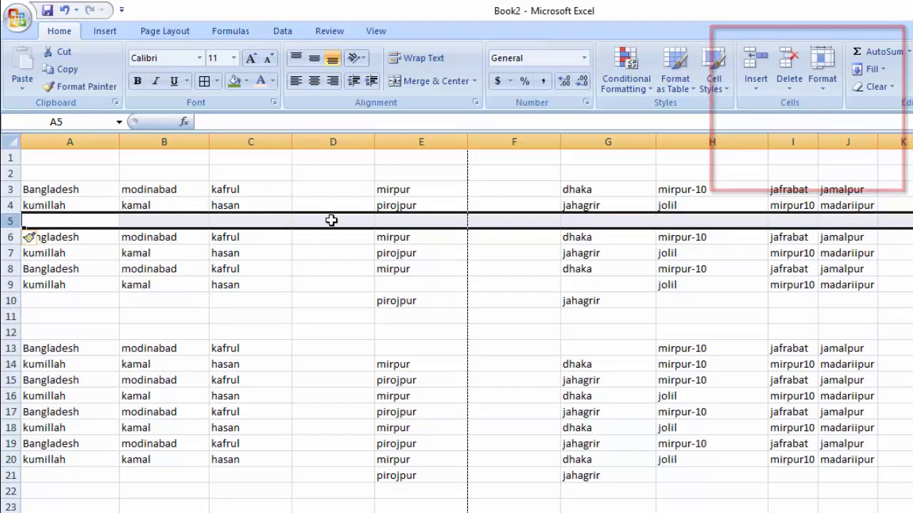
# Insert a blank sheet row above row 8.
pyautogui.click(11, 269)
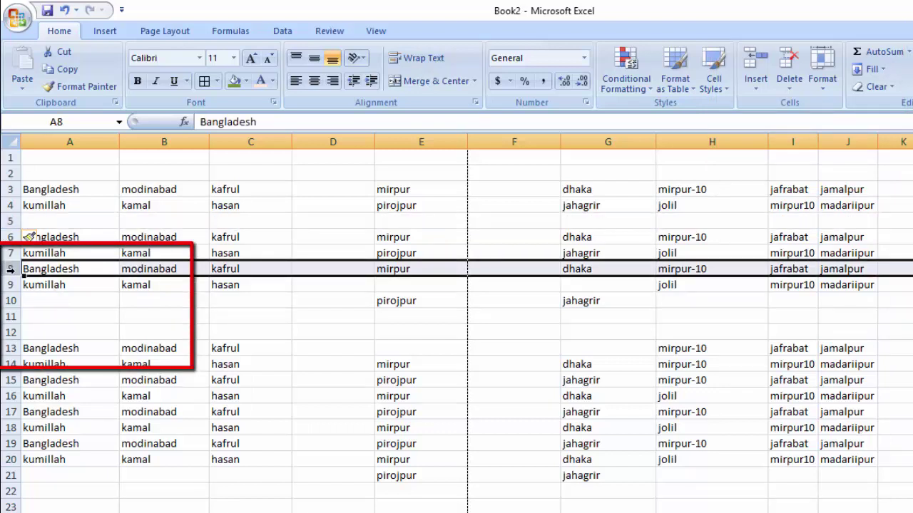
pyautogui.rightClick(11, 269)
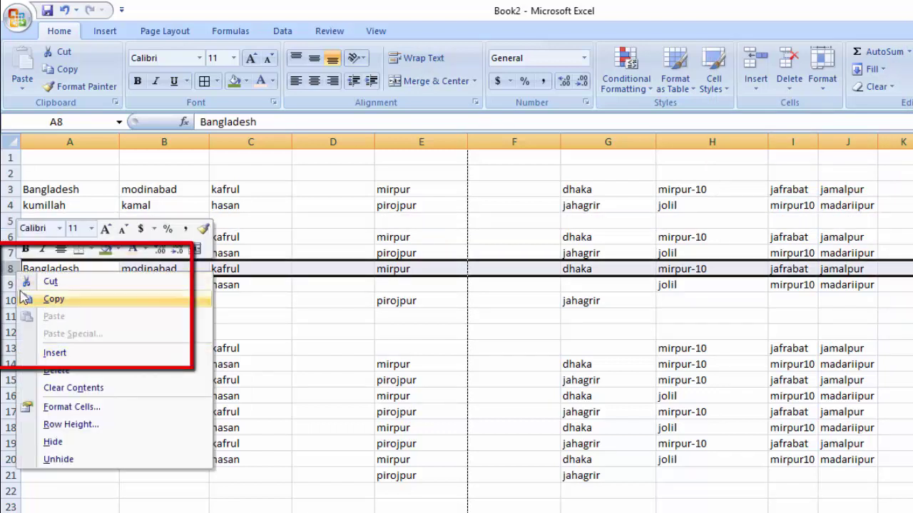
pyautogui.press('Escape')
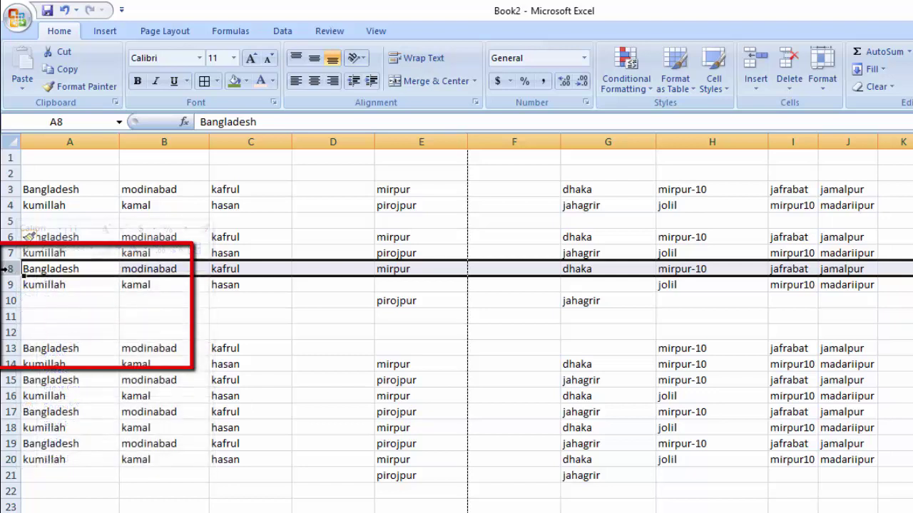
pyautogui.click(758, 95)
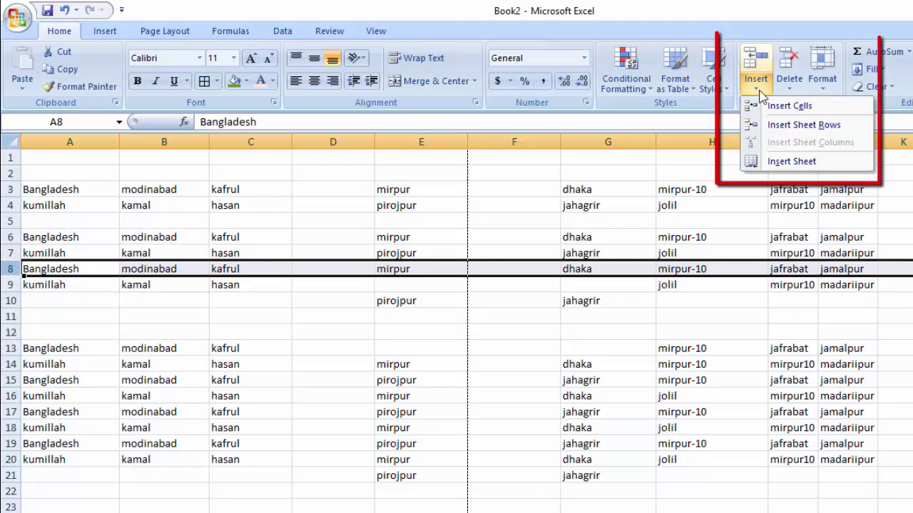
pyautogui.click(799, 127)
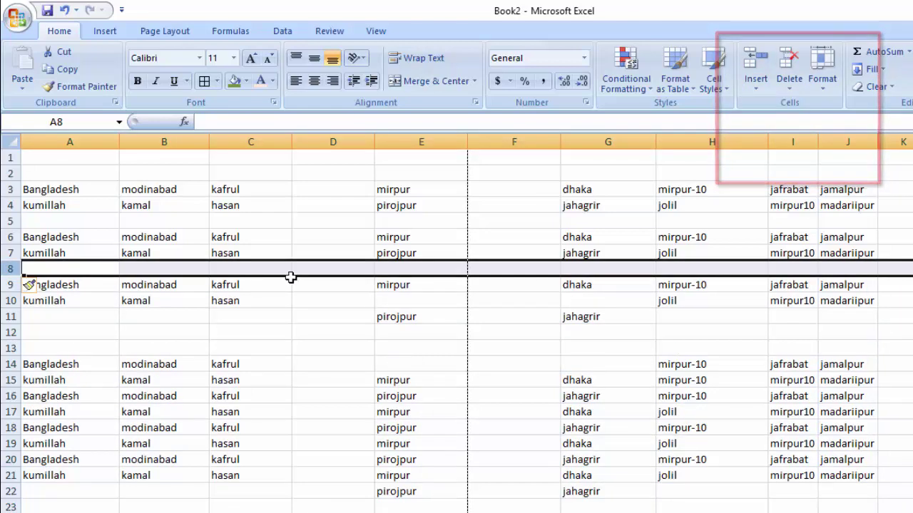
pyautogui.click(57, 269)
pyautogui.moveTo(82, 268); pyautogui.dragTo(594, 275)
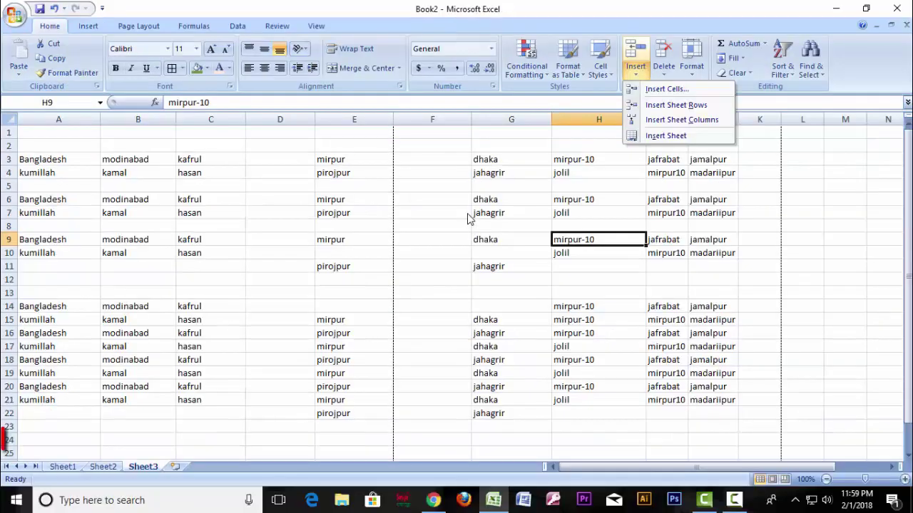
pyautogui.press('Escape')
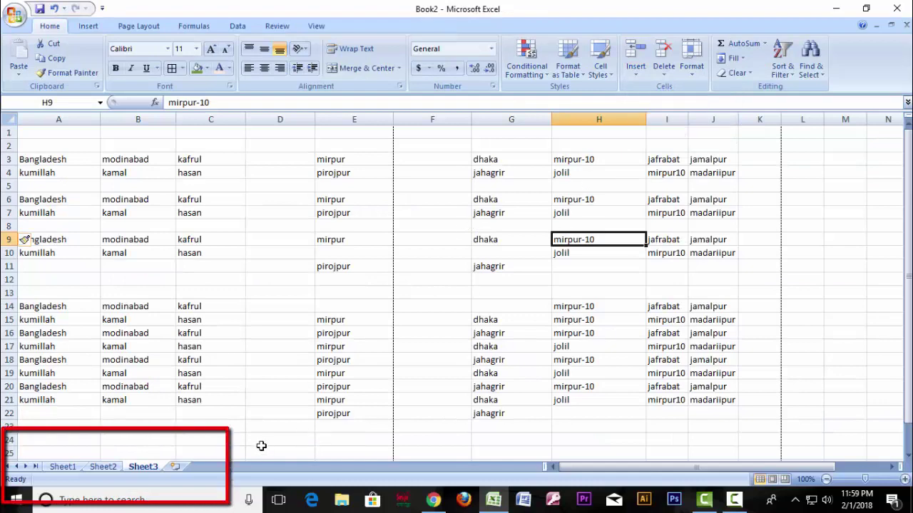
# Look through the existing worksheets, insert a new worksheet before Sheet3, and return to Sheet3.
pyautogui.click(63, 467)
pyautogui.click(104, 467)
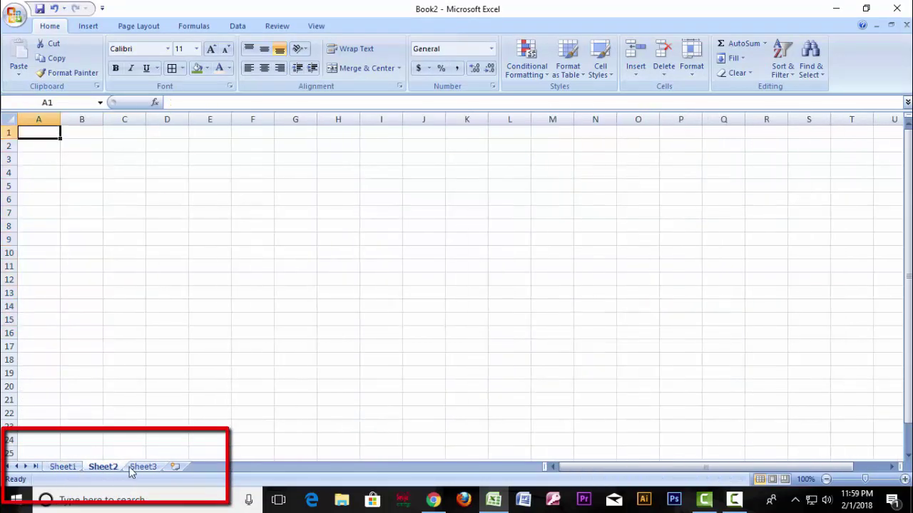
pyautogui.click(142, 467)
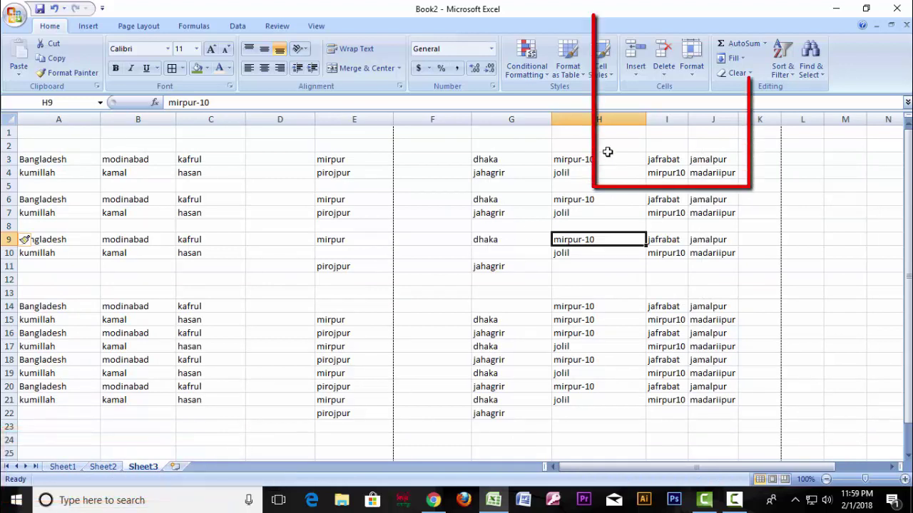
pyautogui.click(635, 64)
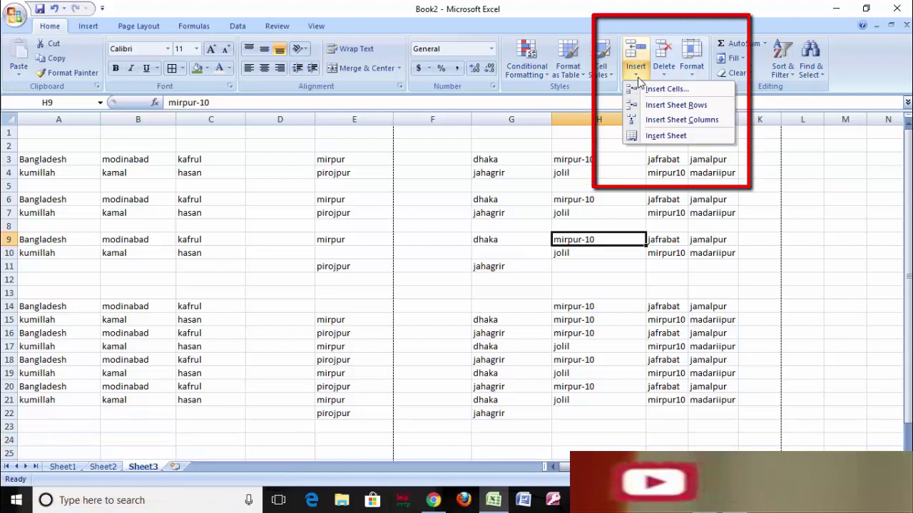
pyautogui.click(665, 135)
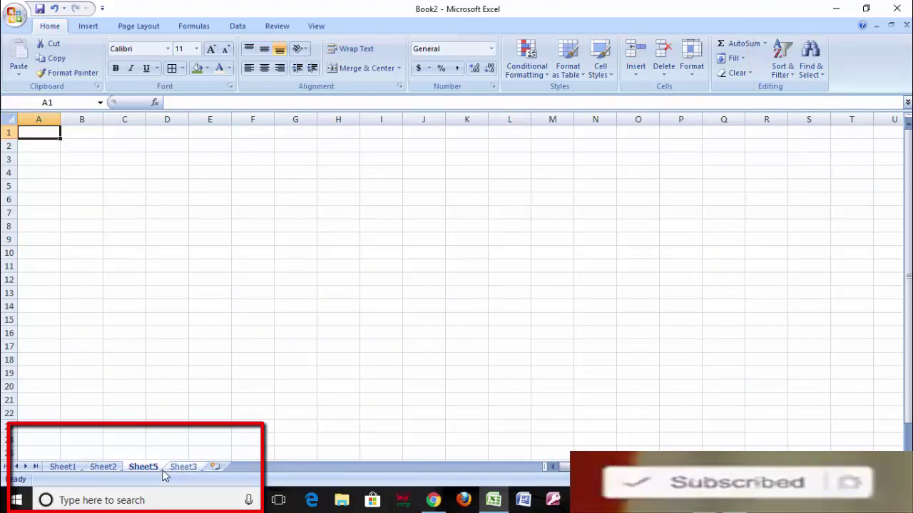
pyautogui.click(183, 468)
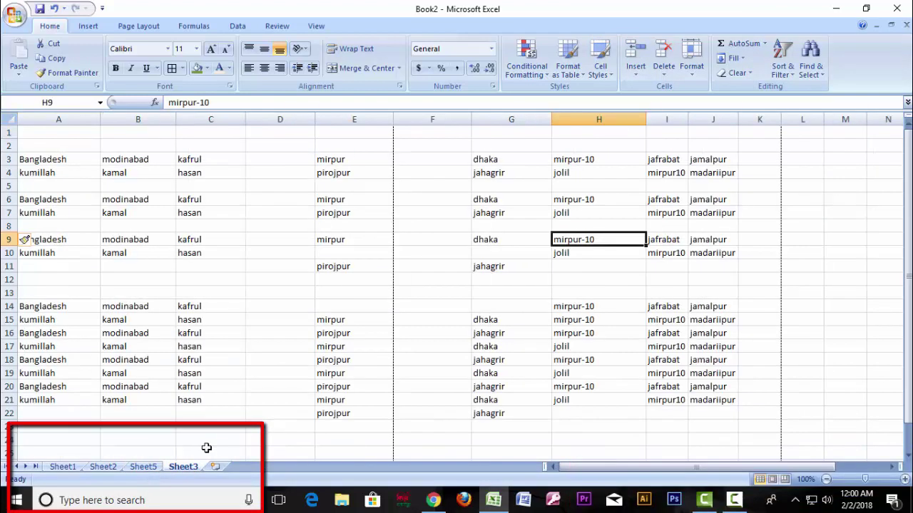
# Add a new worksheet after Sheet3 and delete the Sheet5 worksheet.
pyautogui.click(214, 464)
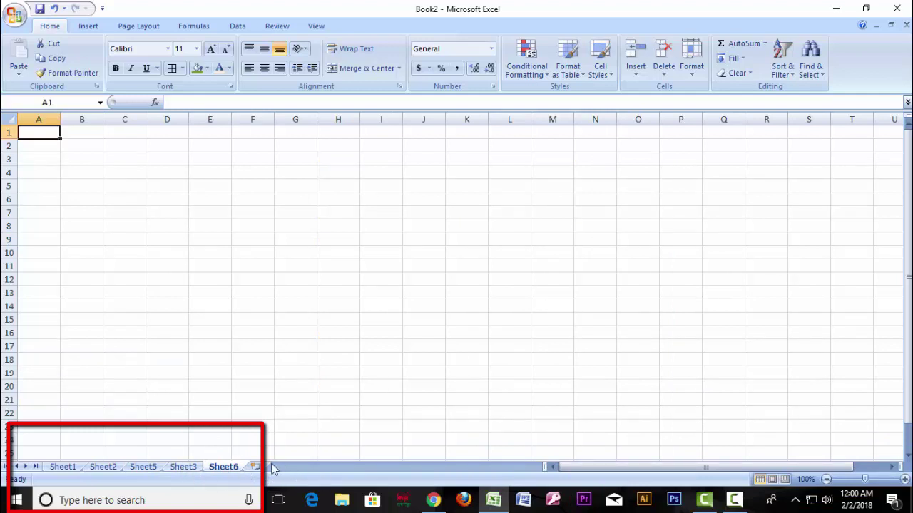
pyautogui.rightClick(141, 469)
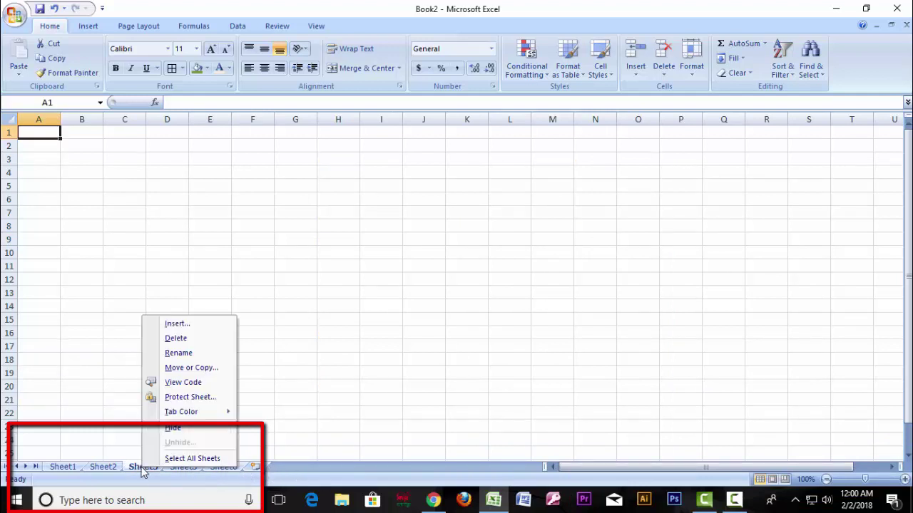
pyautogui.click(176, 340)
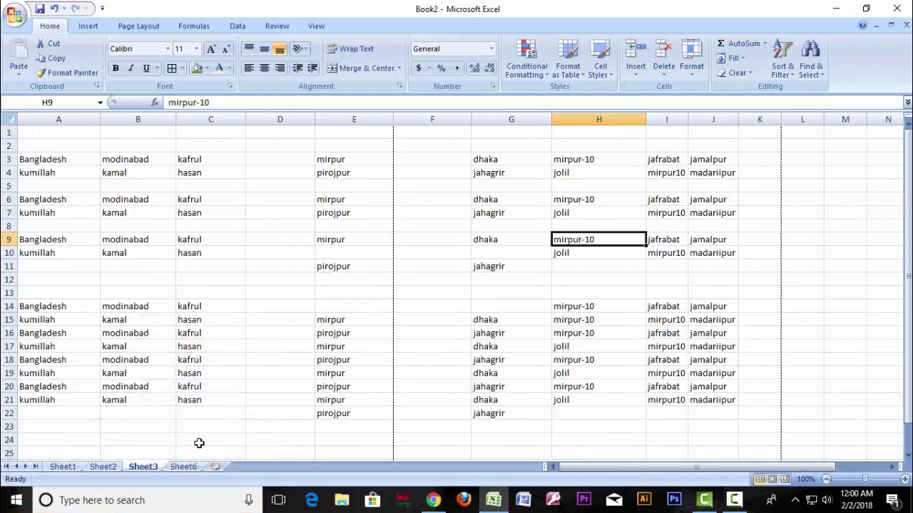
# Delete the empty Sheet6 worksheet from the workbook.
pyautogui.click(187, 467)
pyautogui.rightClick(191, 468)
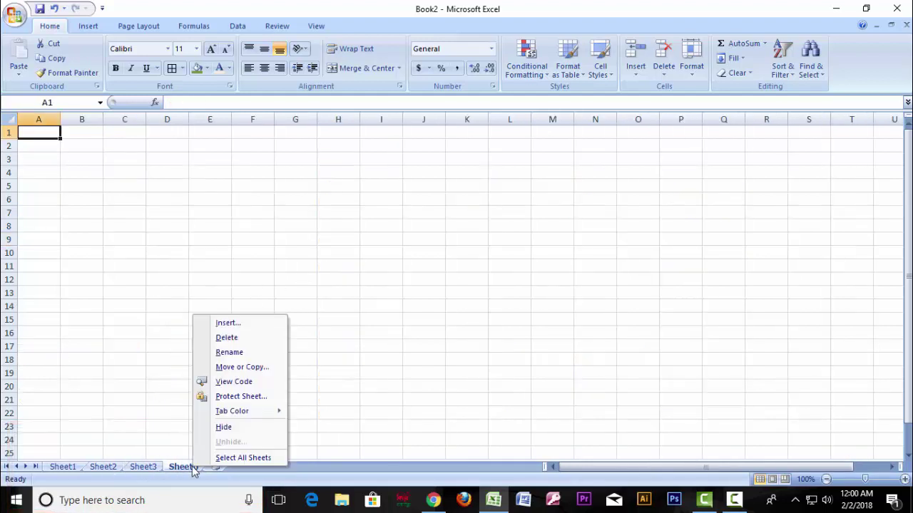
pyautogui.click(191, 473)
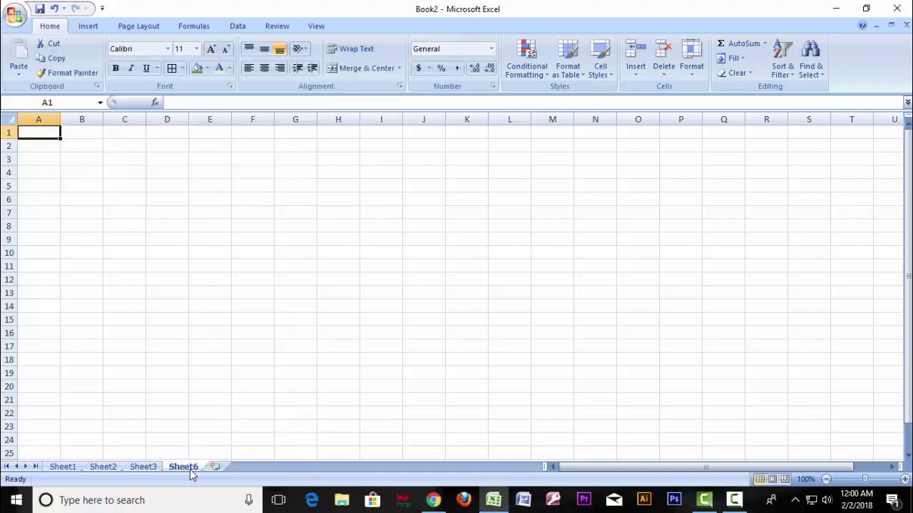
pyautogui.rightClick(187, 470)
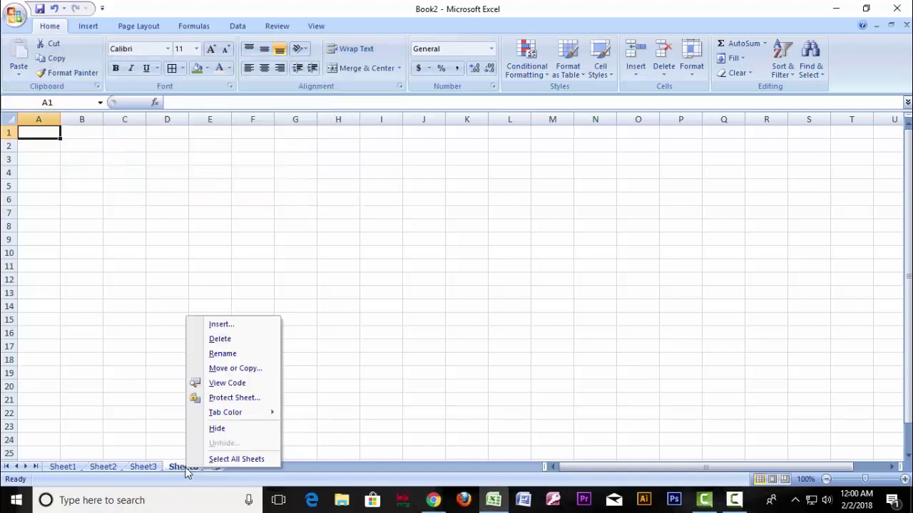
pyautogui.click(230, 341)
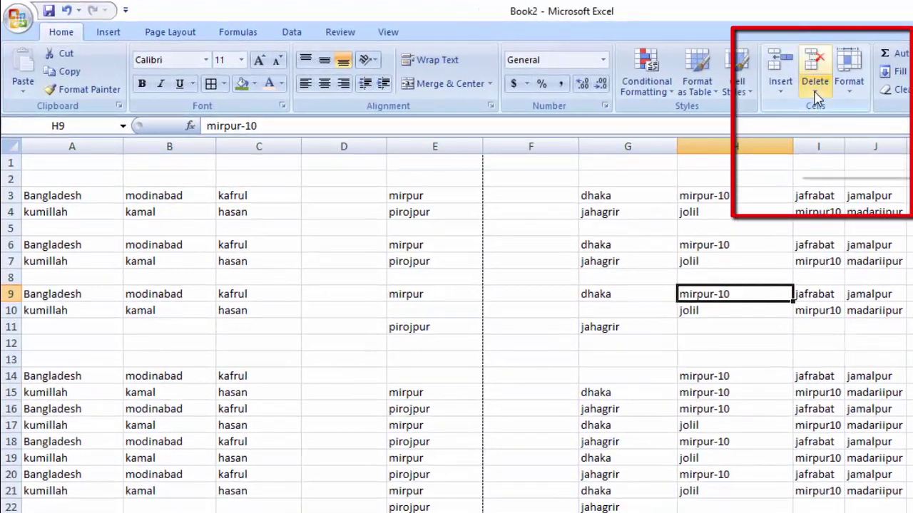
# Delete the blank cell E5 on Sheet3 with the Shift cells up option.
pyautogui.click(817, 96)
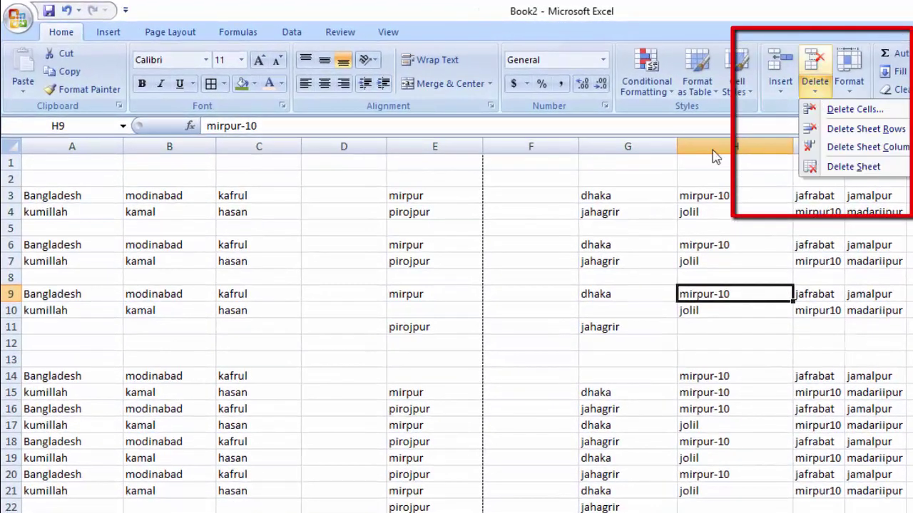
pyautogui.click(549, 270)
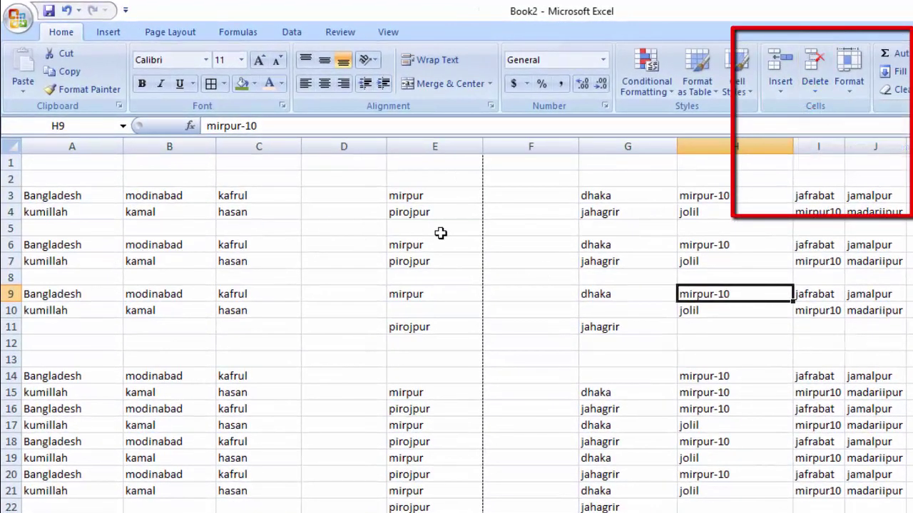
pyautogui.click(396, 229)
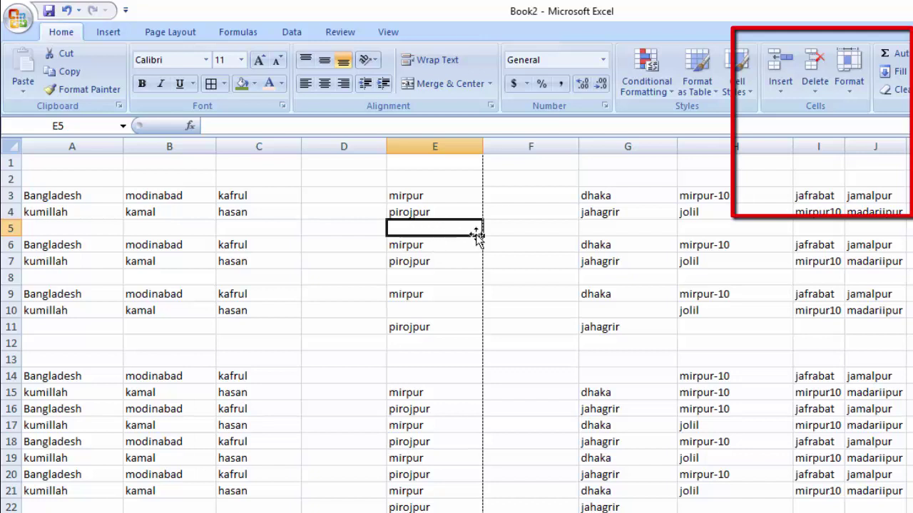
pyautogui.click(815, 83)
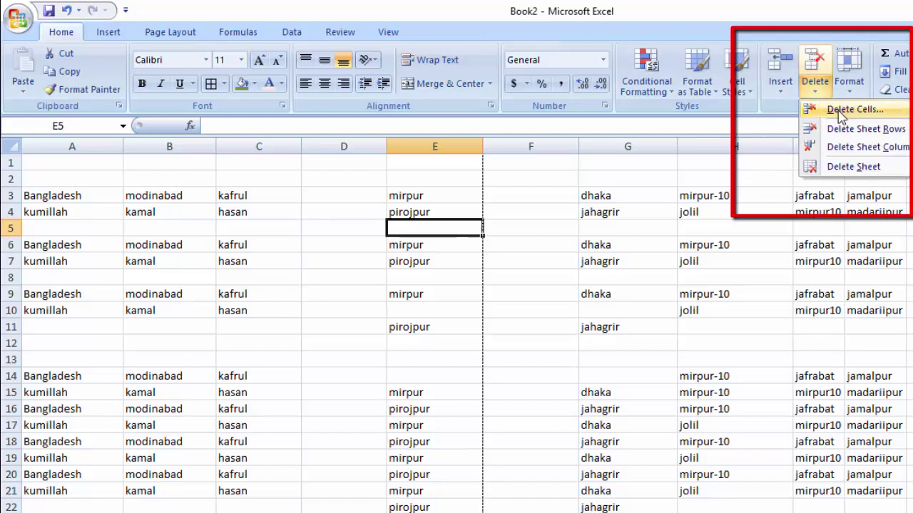
pyautogui.click(848, 108)
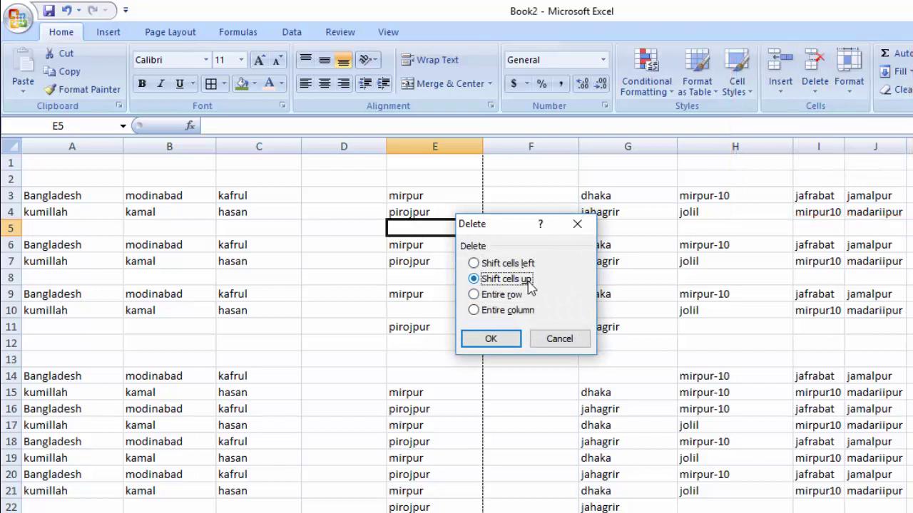
pyautogui.click(490, 338)
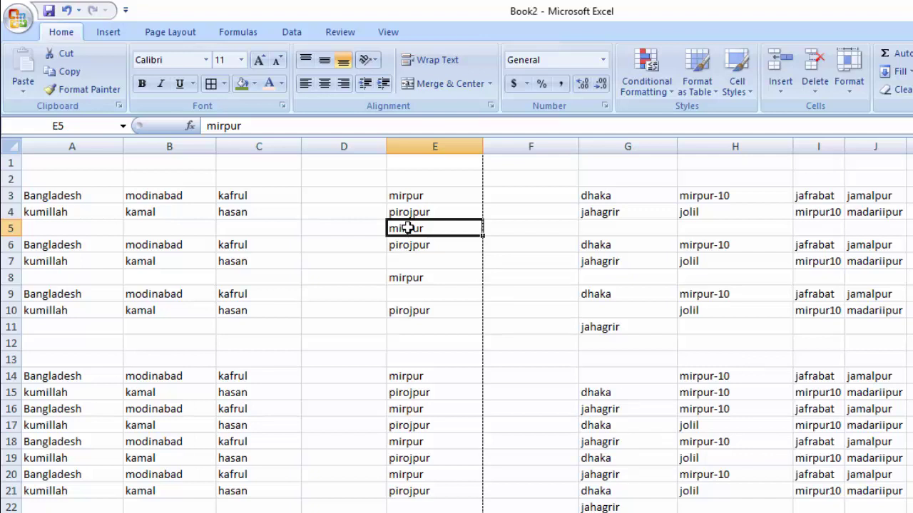
# Delete the blank cell G5 with the Shift cells up option.
pyautogui.click(599, 228)
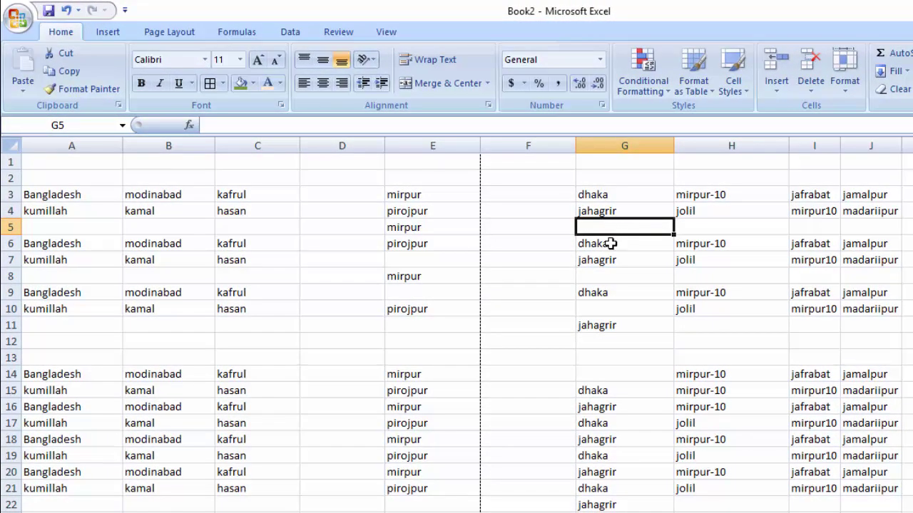
pyautogui.click(811, 87)
pyautogui.click(842, 114)
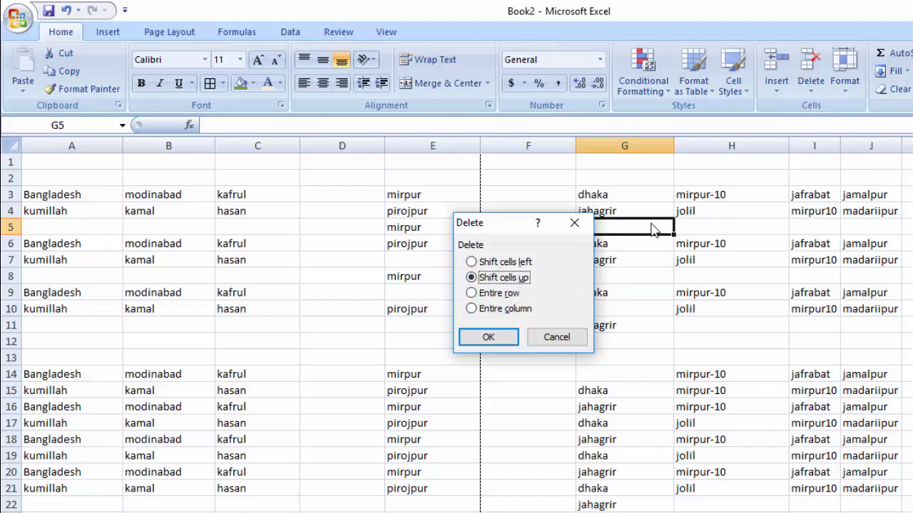
pyautogui.click(497, 337)
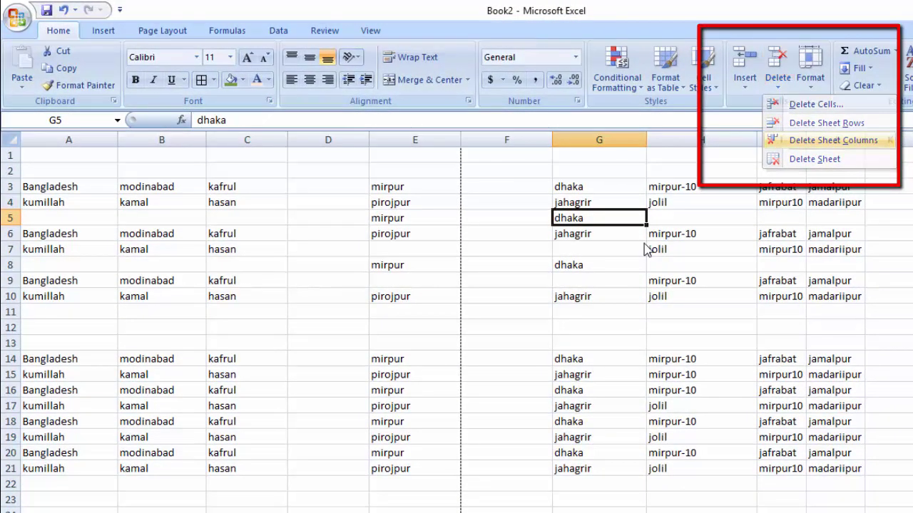
# Delete sheet rows 7 and 8 from Sheet3 and clear the row selection.
pyautogui.click(14, 249)
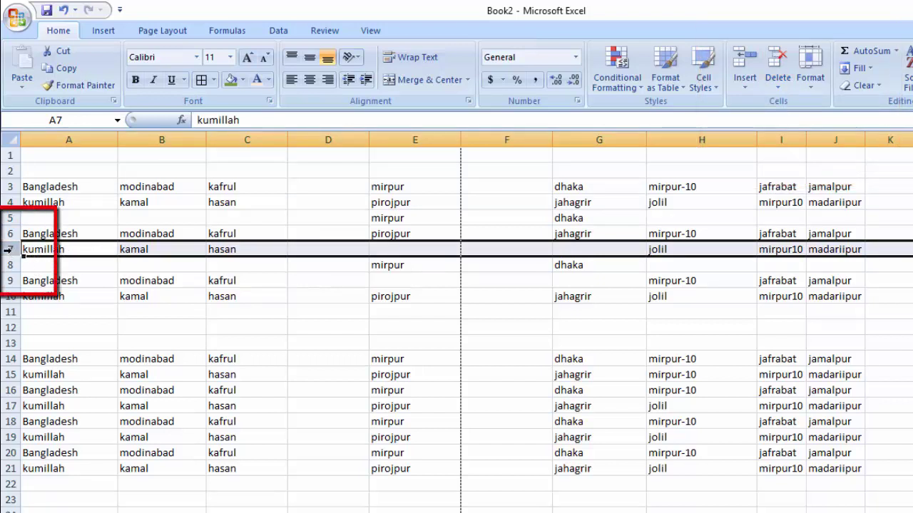
pyautogui.moveTo(9, 248); pyautogui.dragTo(9, 268)
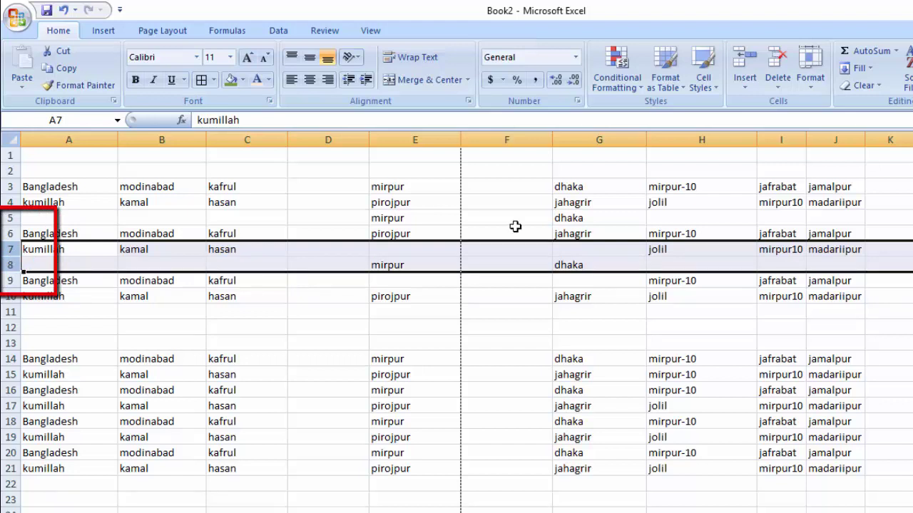
pyautogui.click(777, 87)
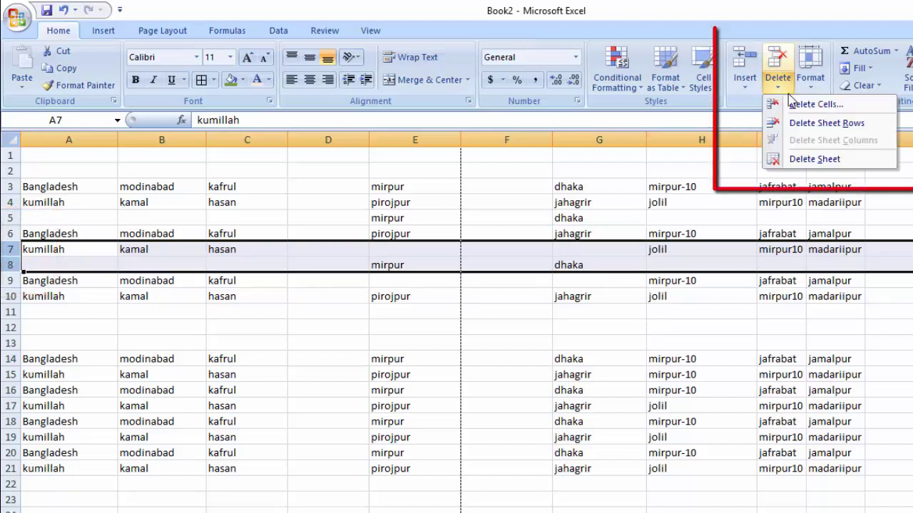
pyautogui.click(820, 123)
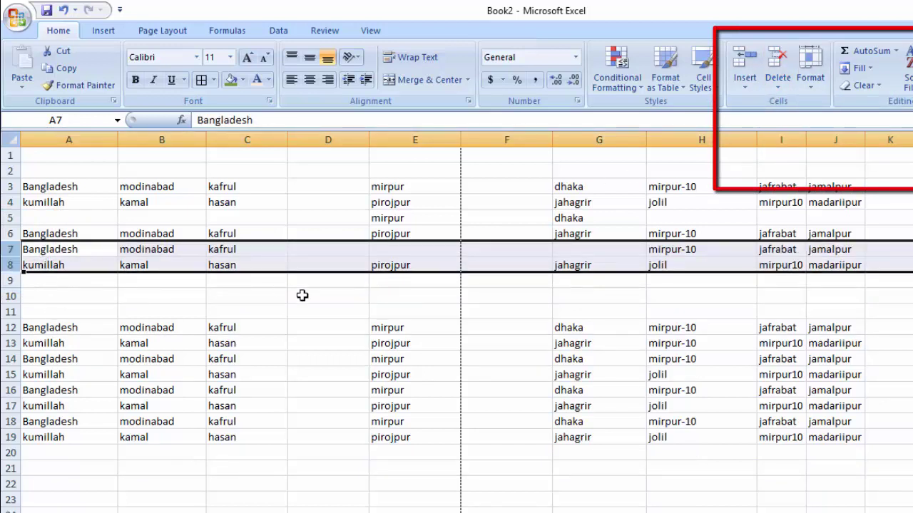
pyautogui.click(302, 295)
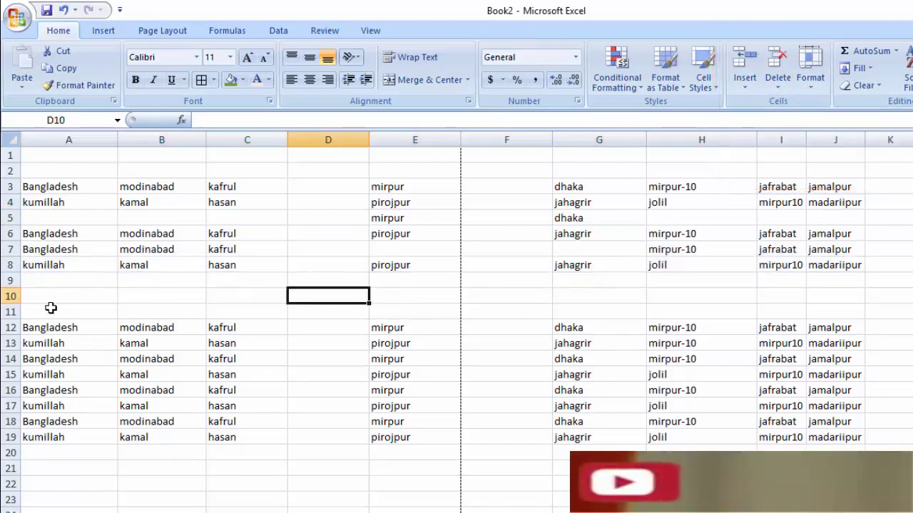
# Delete the three blank sheet rows 9 to 11 between the data blocks.
pyautogui.click(36, 282)
pyautogui.moveTo(10, 280); pyautogui.dragTo(24, 307)
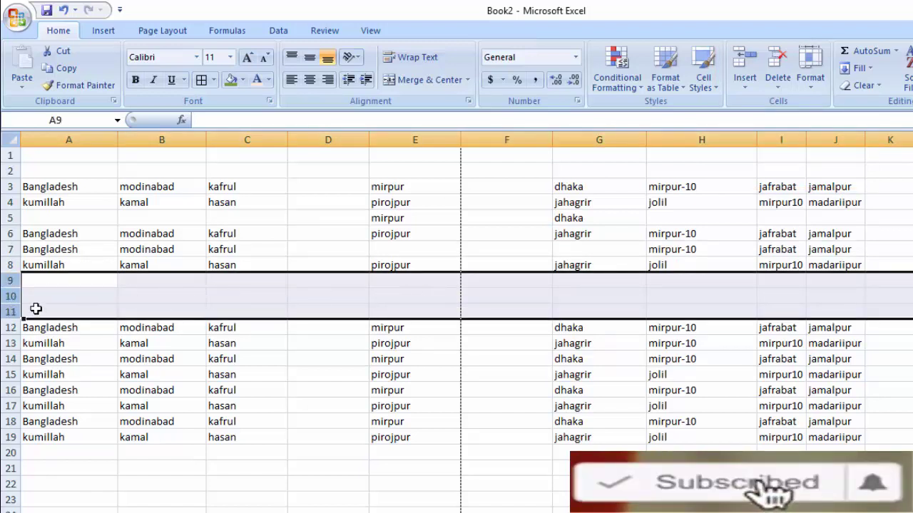
pyautogui.click(777, 87)
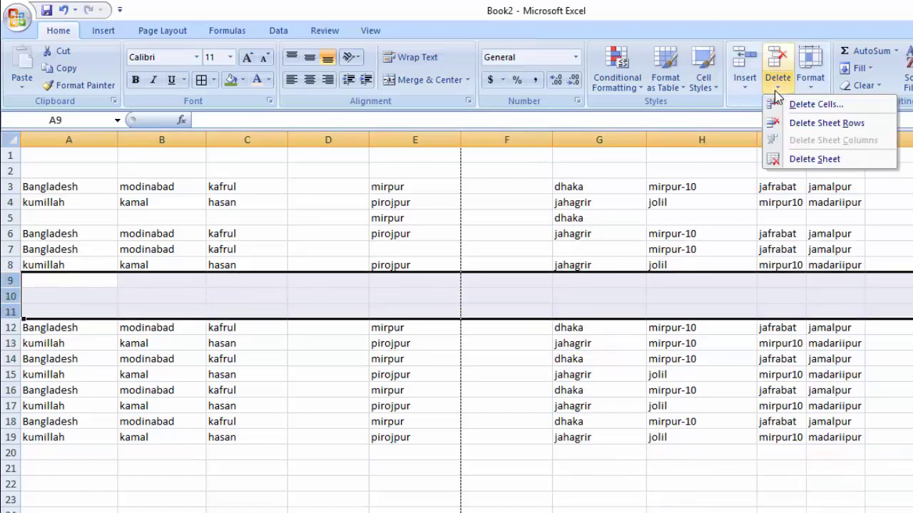
pyautogui.click(798, 122)
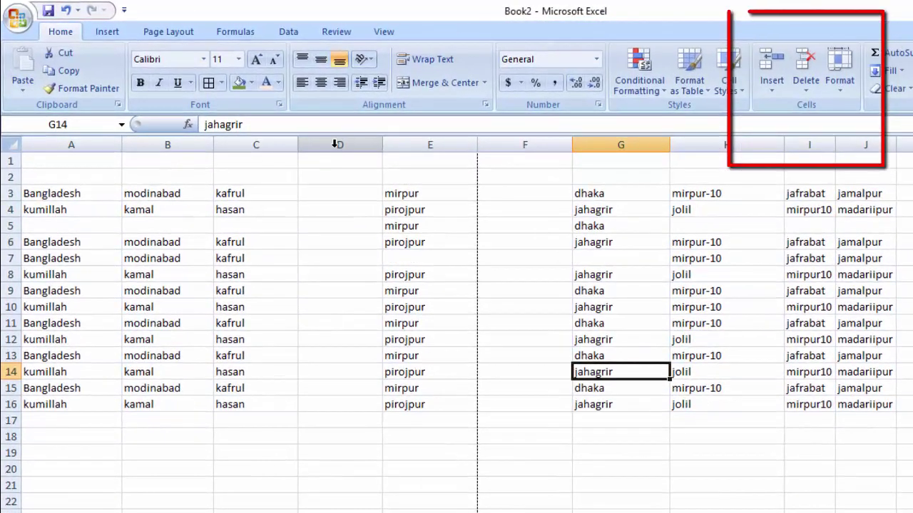
# Delete the blank sheet column D between the kafrul and mirpur columns.
pyautogui.click(328, 140)
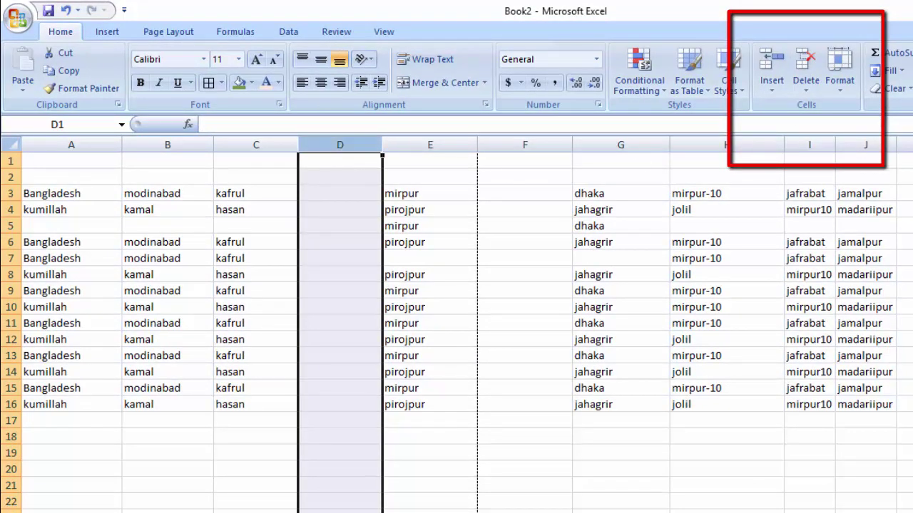
pyautogui.click(807, 91)
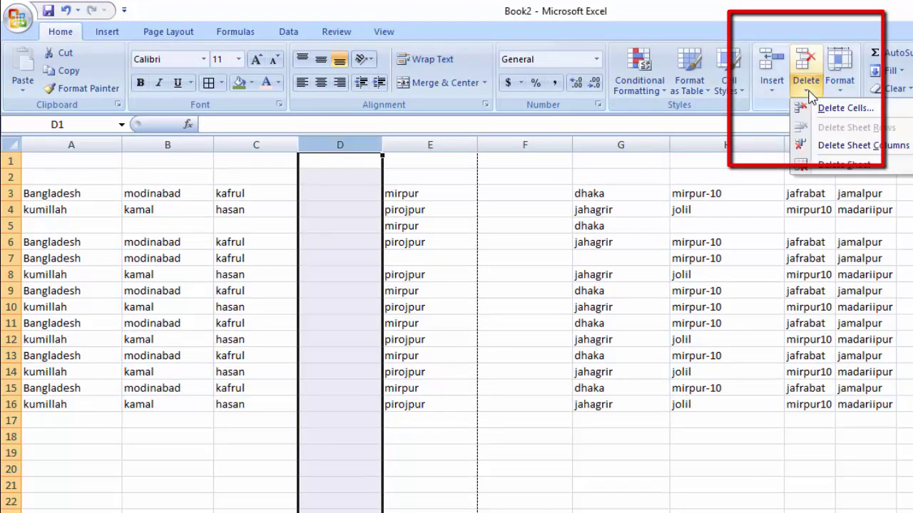
pyautogui.click(890, 147)
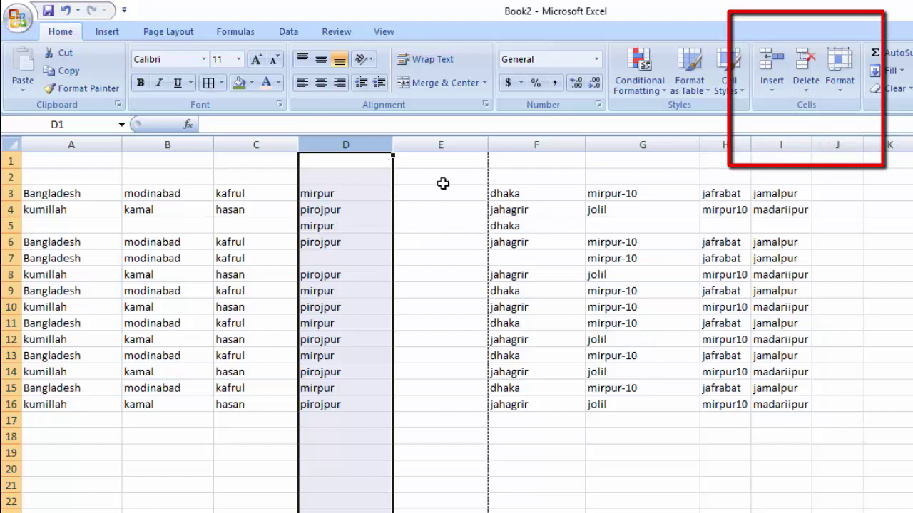
# Delete the blank sheet column E before the dhaka column.
pyautogui.click(441, 140)
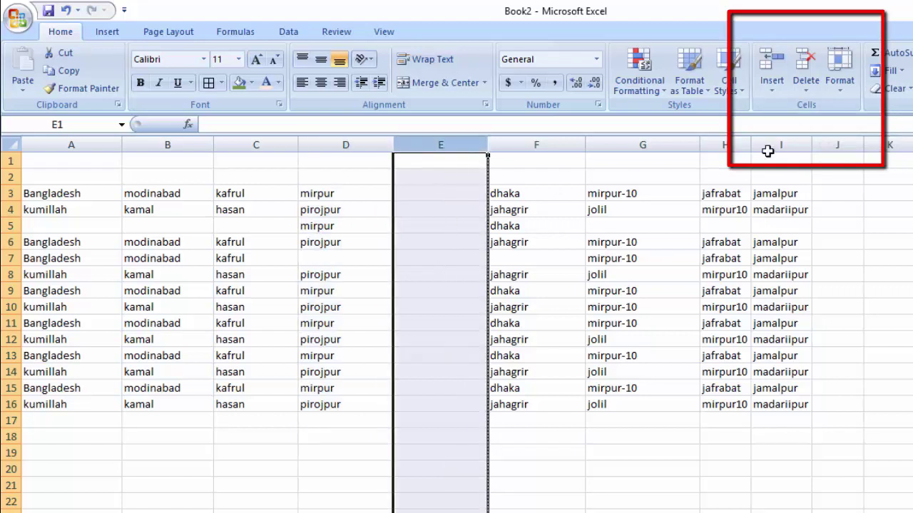
pyautogui.click(806, 91)
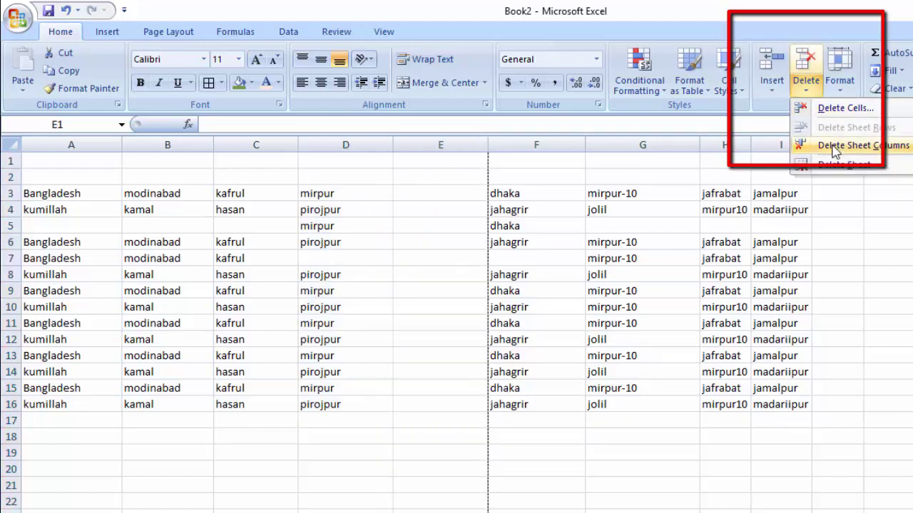
pyautogui.click(834, 145)
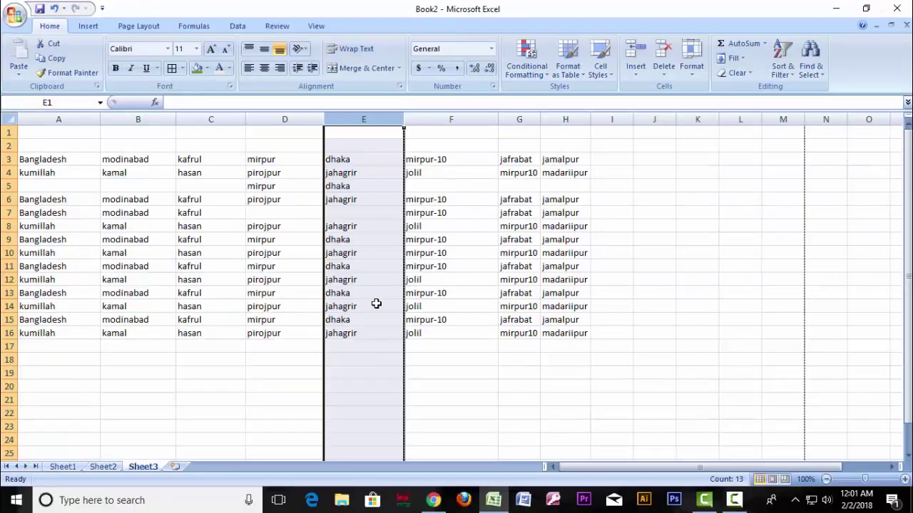
pyautogui.rightClick(65, 472)
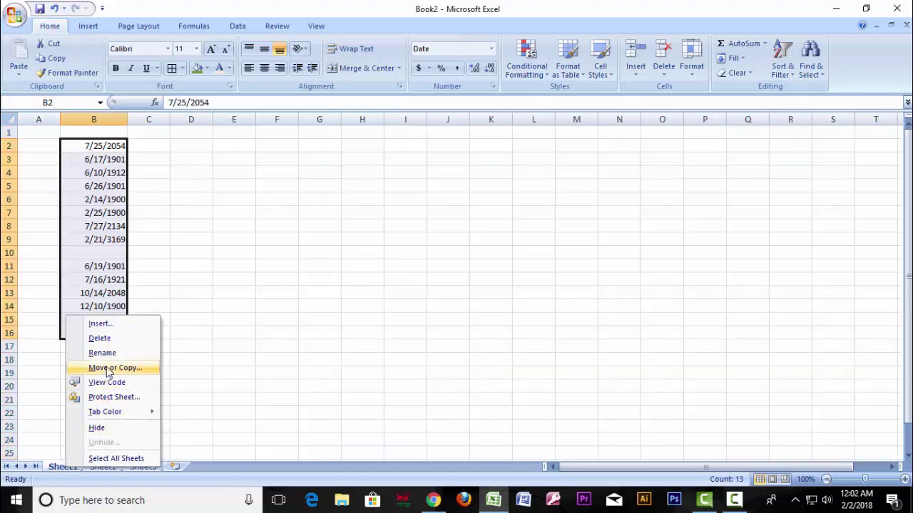
pyautogui.press('Escape')
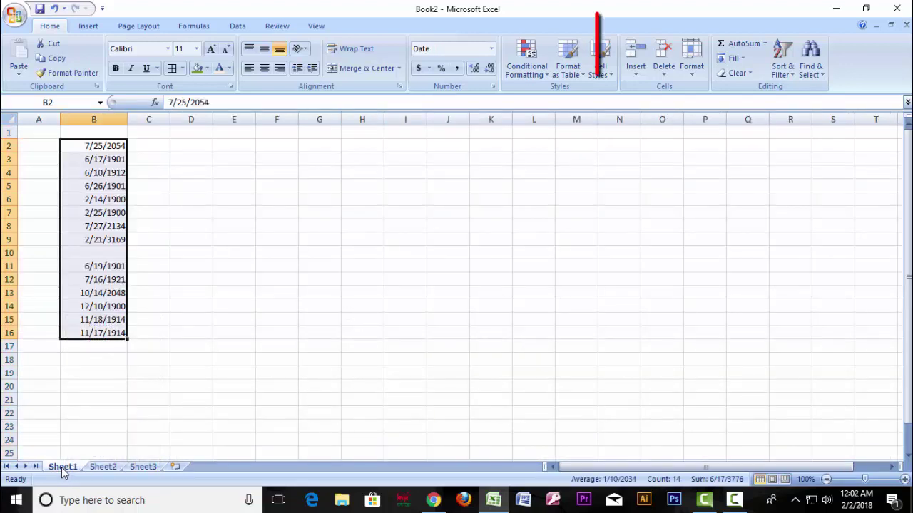
pyautogui.click(663, 71)
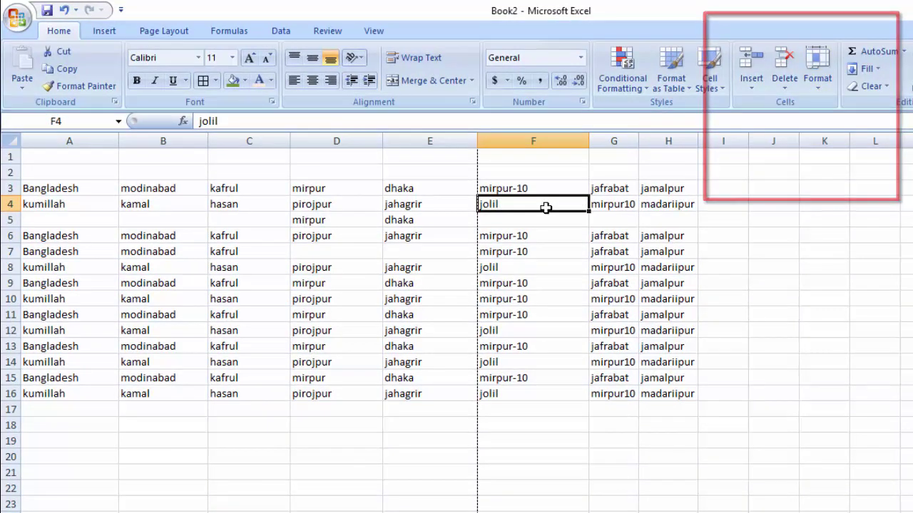
# Set the height of row 4 to 8.
pyautogui.click(817, 80)
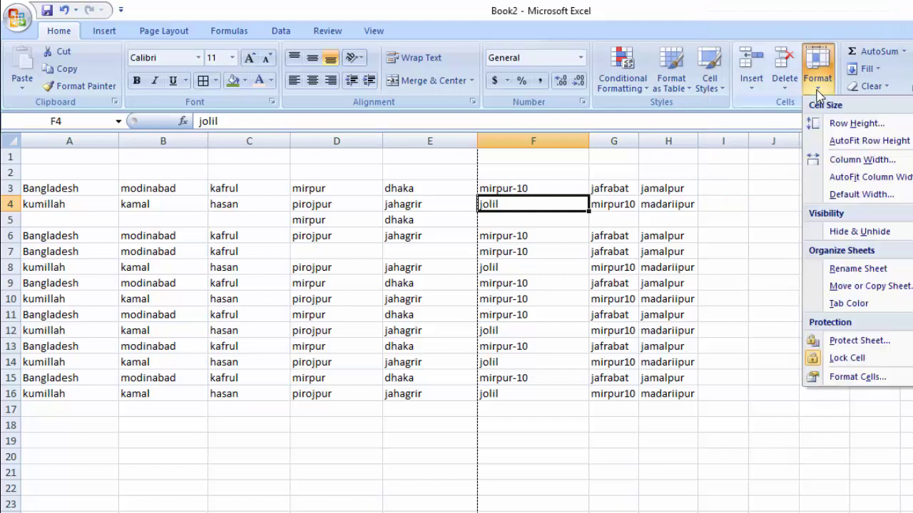
pyautogui.click(845, 125)
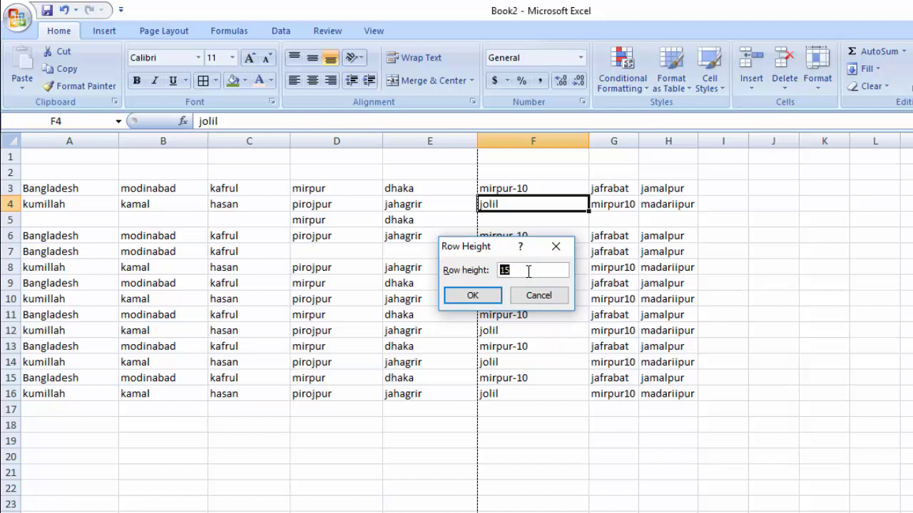
pyautogui.click(473, 295)
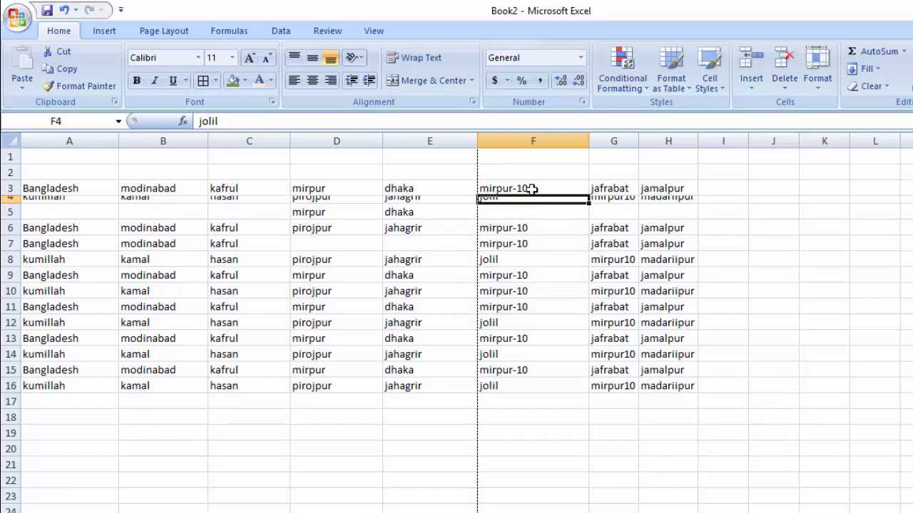
# Increase the height of row 4 so that it is taller than the other rows.
pyautogui.click(817, 80)
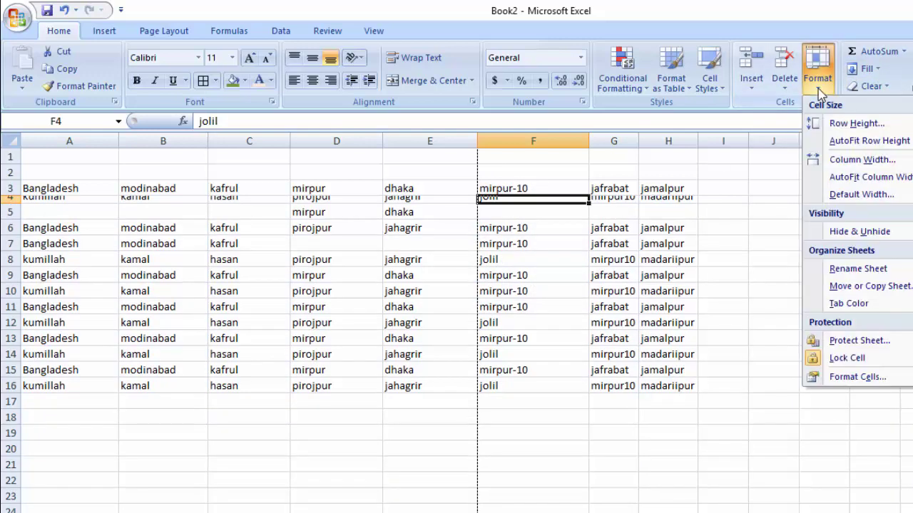
pyautogui.click(854, 123)
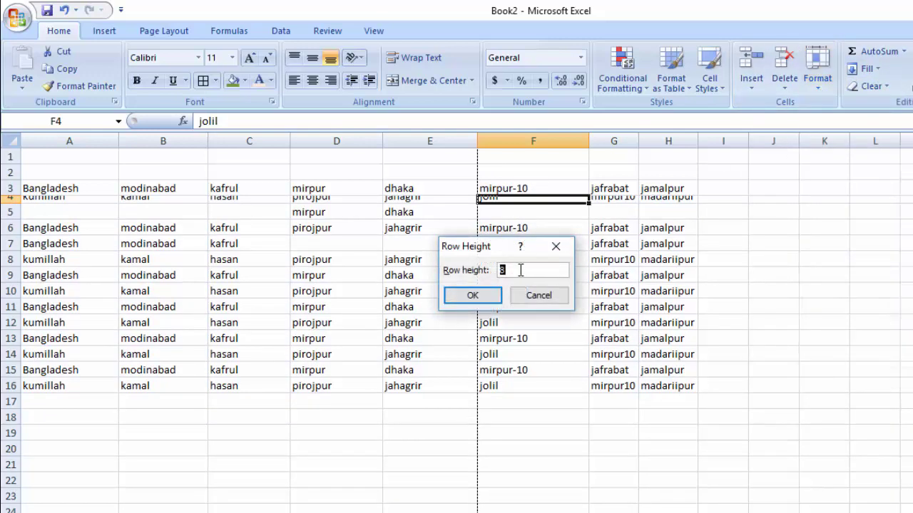
pyautogui.click(485, 296)
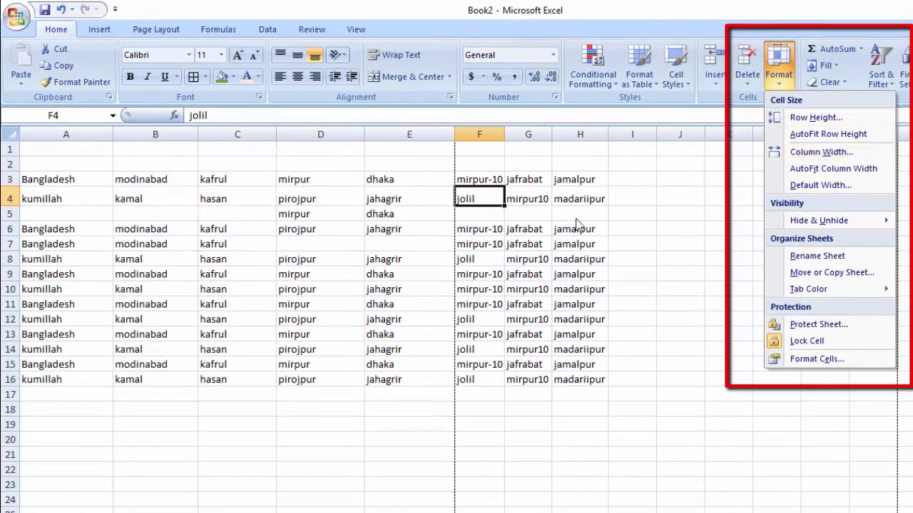
# Set the width of column F to 20 from cell F4.
pyautogui.click(564, 216)
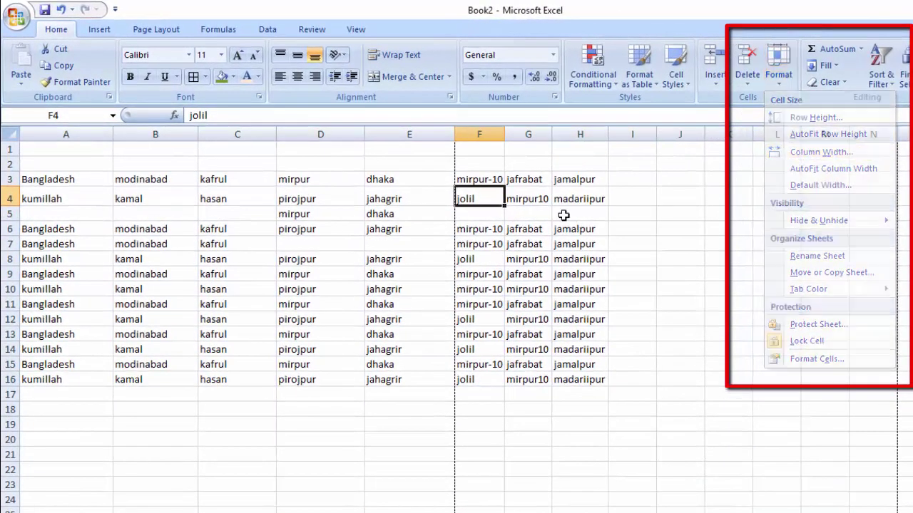
pyautogui.click(528, 179)
pyautogui.click(494, 201)
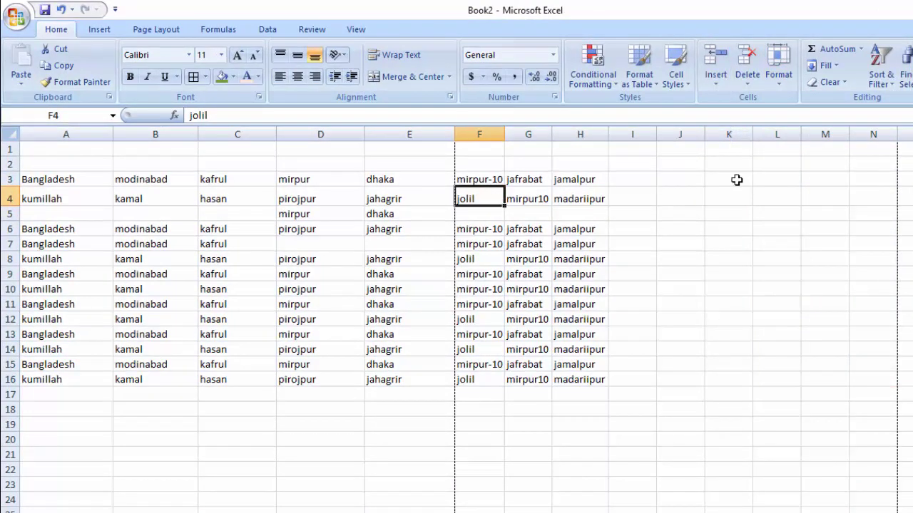
pyautogui.click(784, 89)
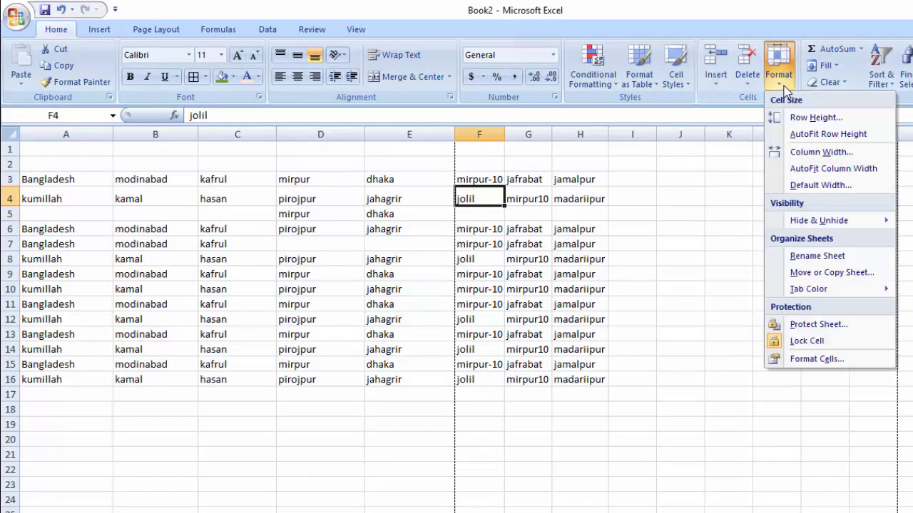
pyautogui.click(818, 152)
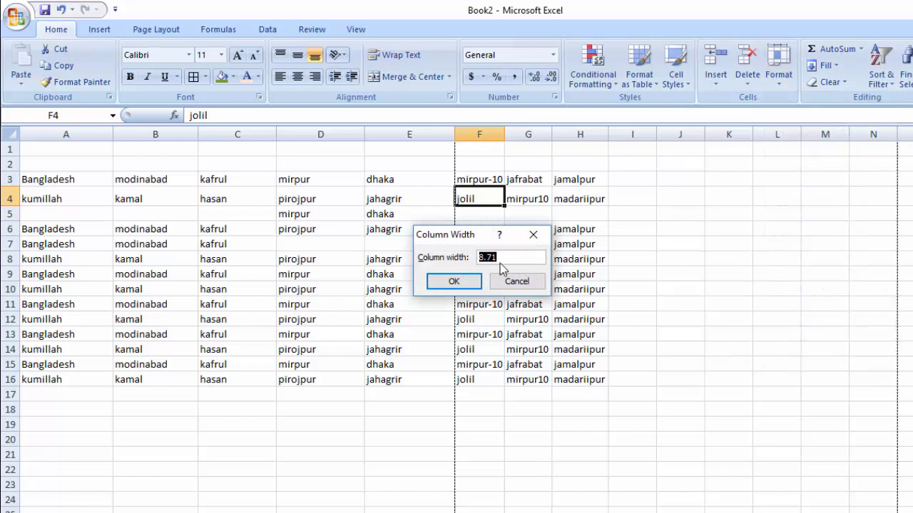
pyautogui.write('20')
pyautogui.click(453, 281)
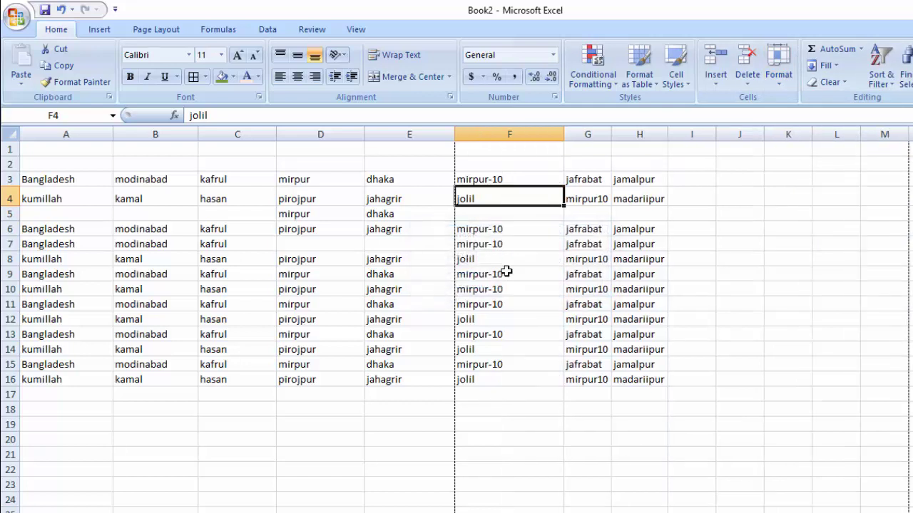
pyautogui.click(778, 68)
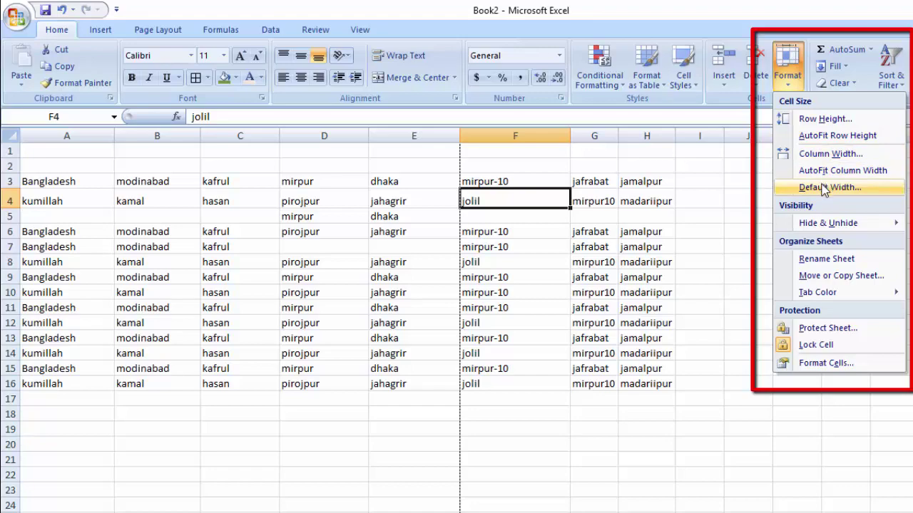
pyautogui.moveTo(825, 223)
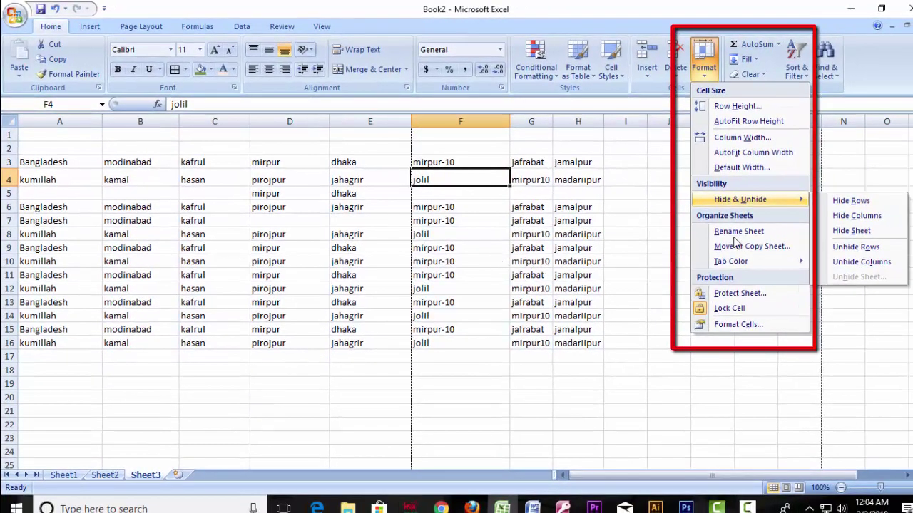
pyautogui.click(519, 257)
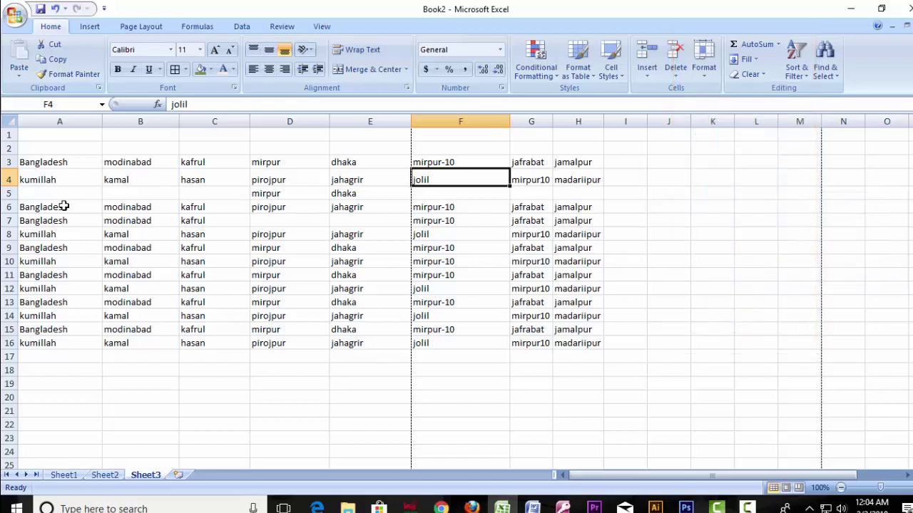
pyautogui.moveTo(52, 207); pyautogui.dragTo(577, 340)
pyautogui.click(218, 277)
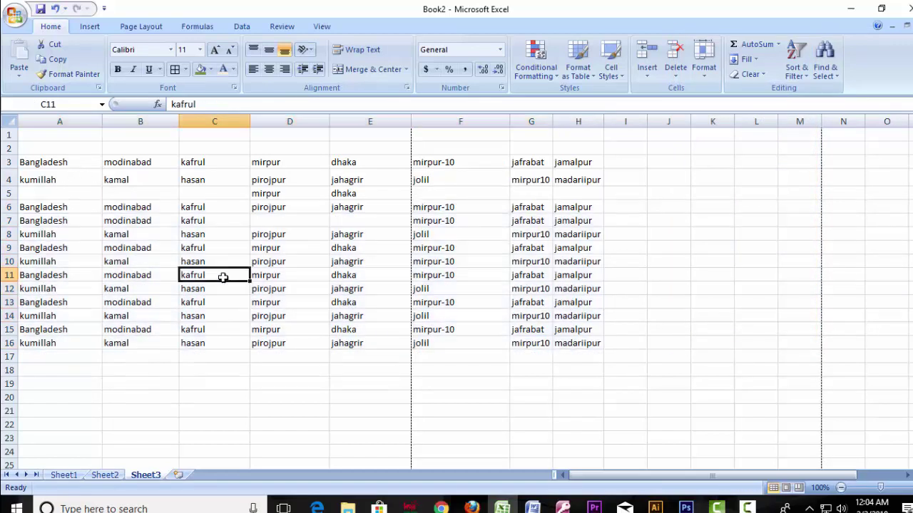
# Select the data range A6:H16 and hide its rows.
pyautogui.moveTo(30, 206); pyautogui.dragTo(581, 343)
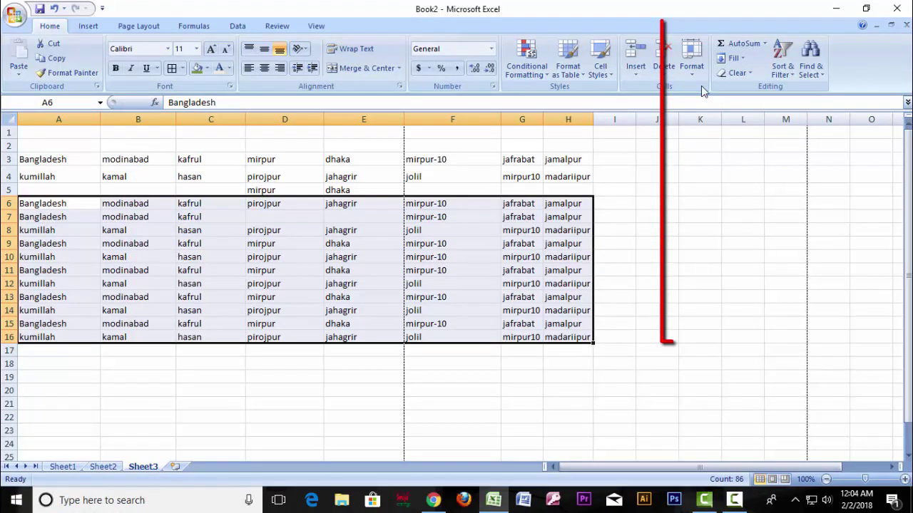
pyautogui.click(691, 57)
pyautogui.moveTo(750, 203)
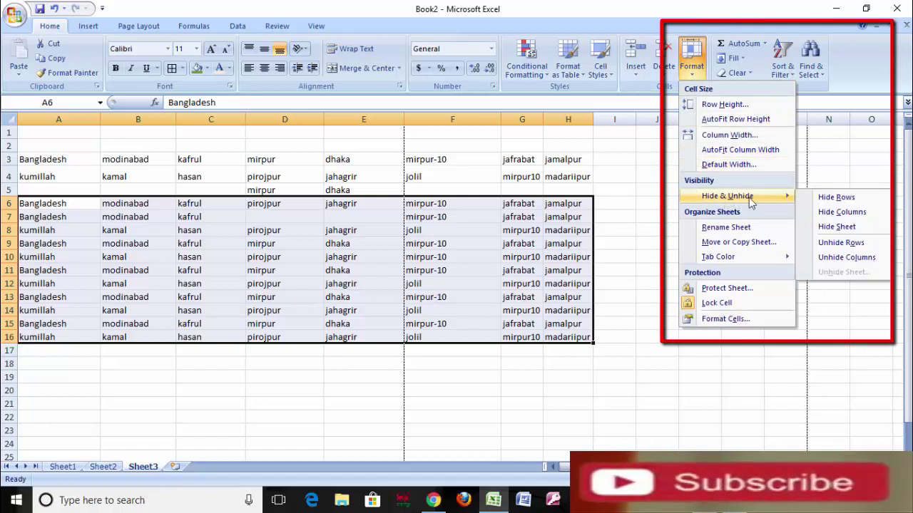
pyautogui.click(838, 203)
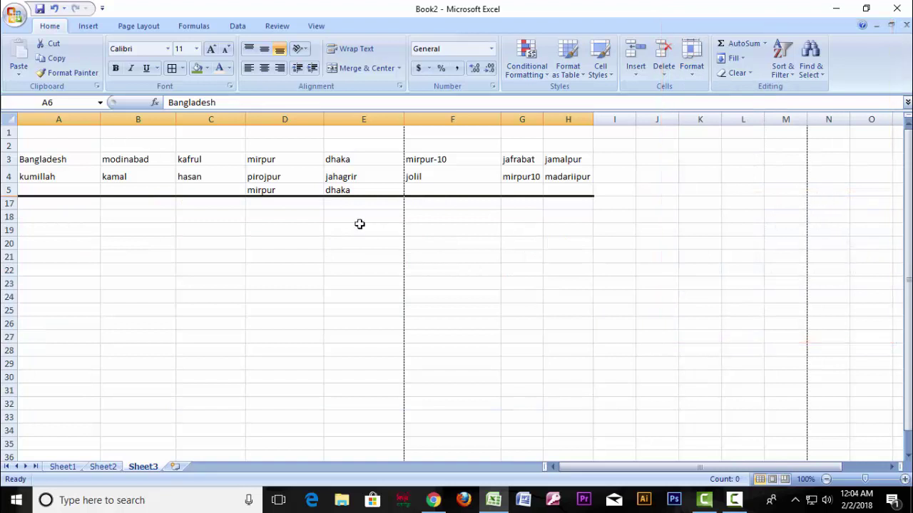
pyautogui.click(210, 212)
pyautogui.click(313, 203)
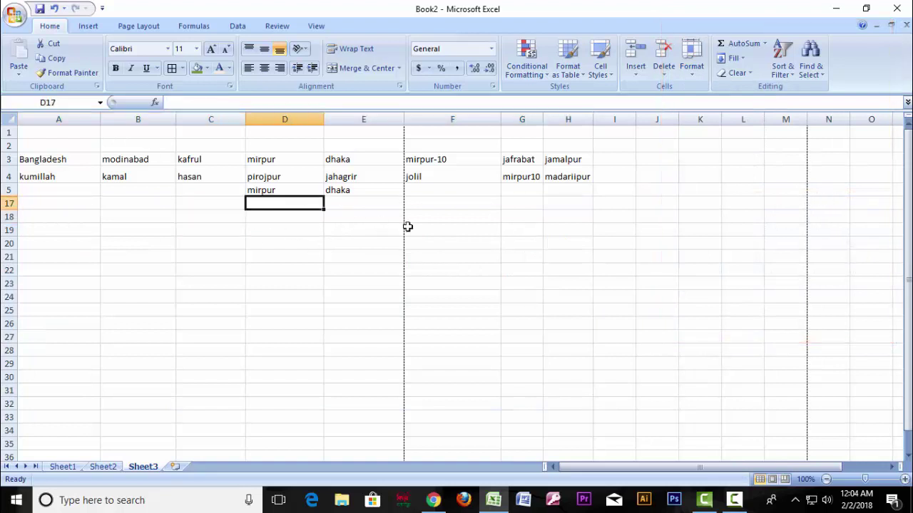
pyautogui.click(424, 203)
pyautogui.click(253, 205)
pyautogui.click(76, 204)
pyautogui.press('Up')
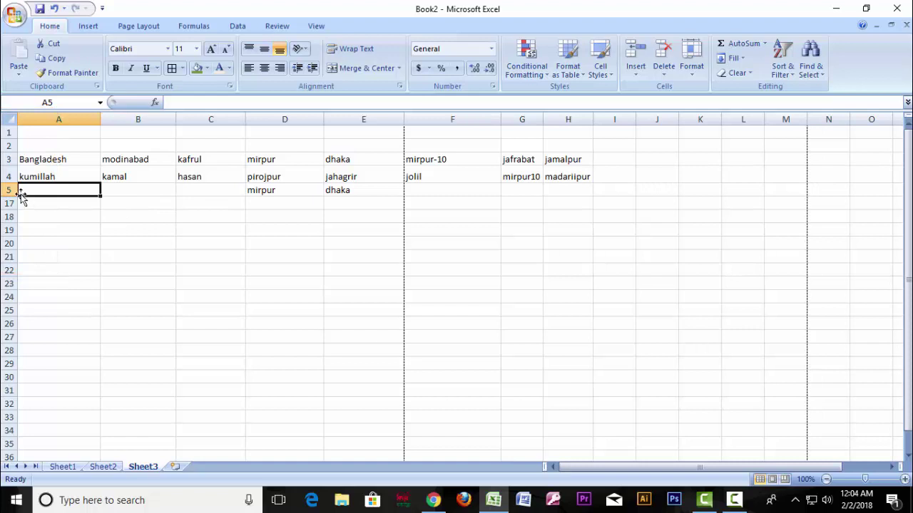
# Select A4:H17 across the hidden rows and unhide rows 6 to 16.
pyautogui.moveTo(21, 176); pyautogui.dragTo(560, 206)
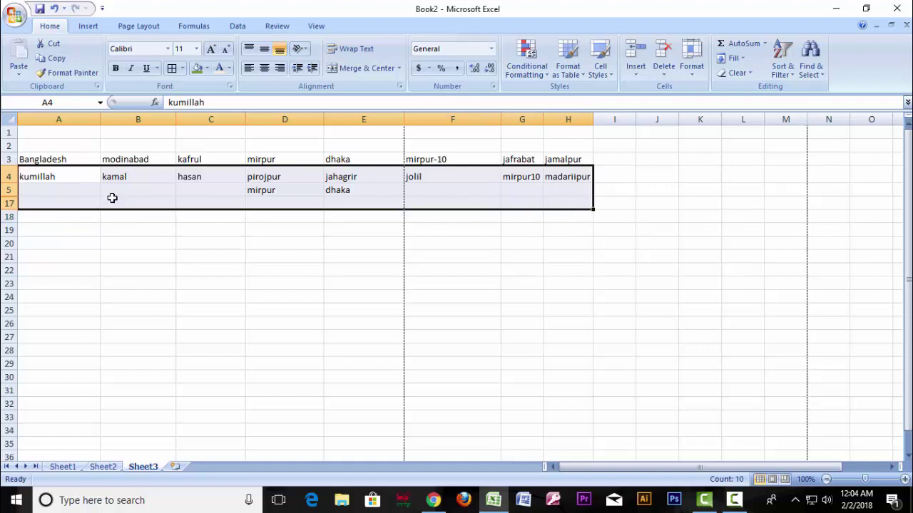
pyautogui.click(691, 65)
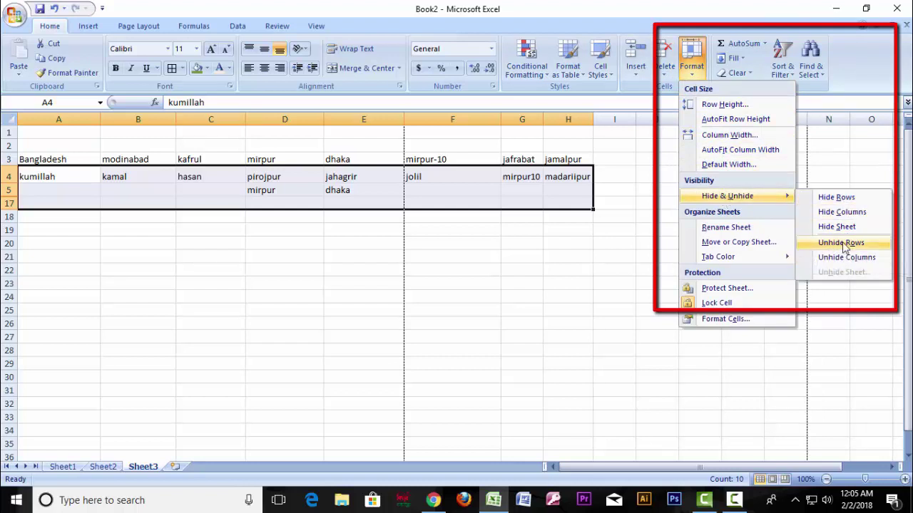
pyautogui.click(845, 244)
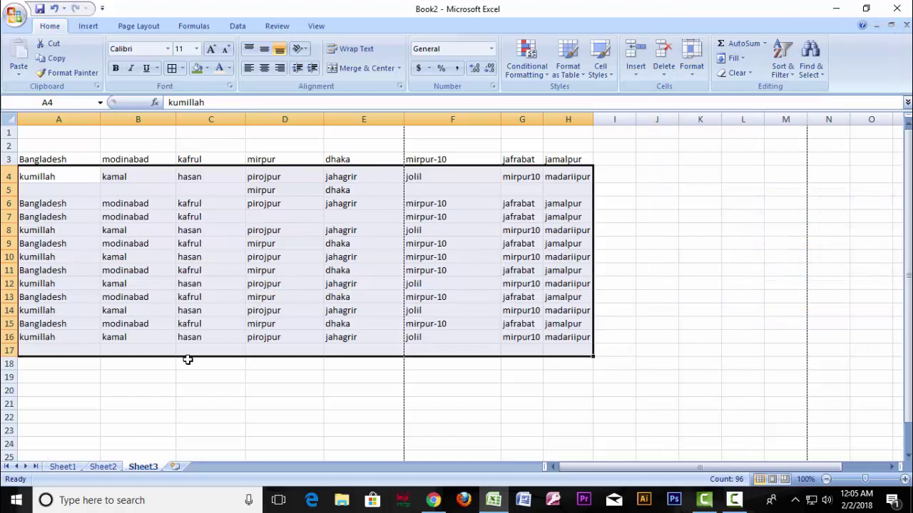
pyautogui.click(10, 204)
# Select A1:E17, hide columns A to E, and clear the selection.
pyautogui.moveTo(50, 128); pyautogui.dragTo(348, 351)
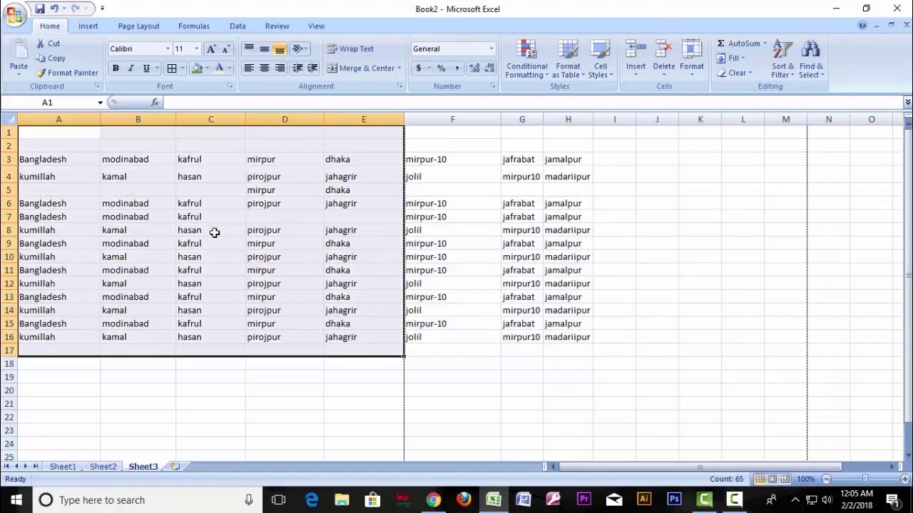
pyautogui.click(691, 61)
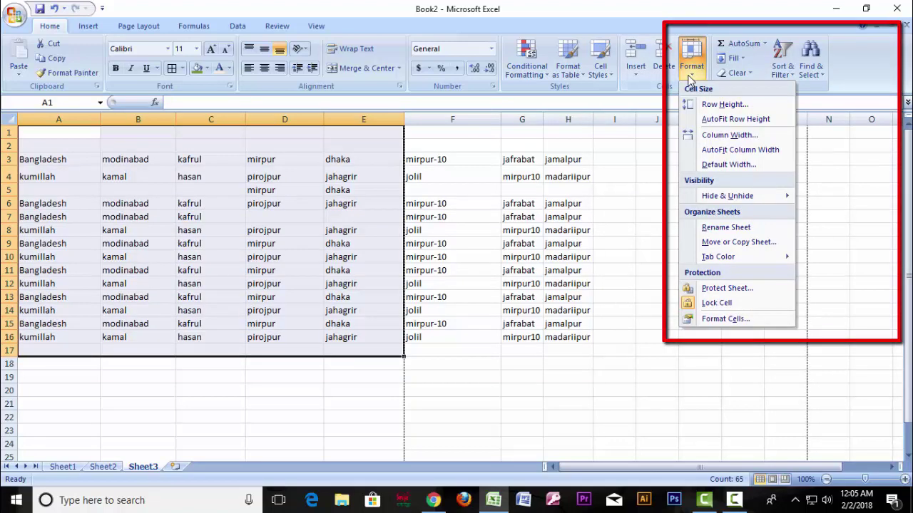
pyautogui.moveTo(731, 198)
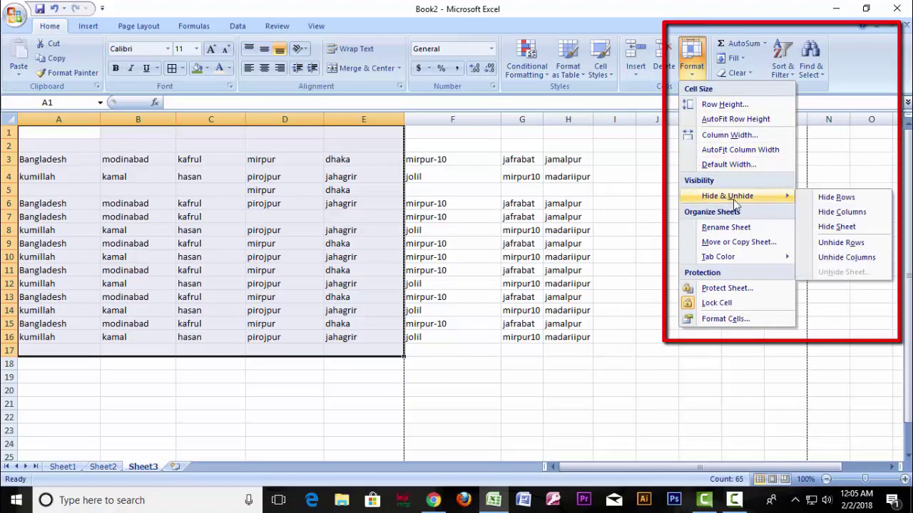
pyautogui.click(841, 213)
pyautogui.click(393, 227)
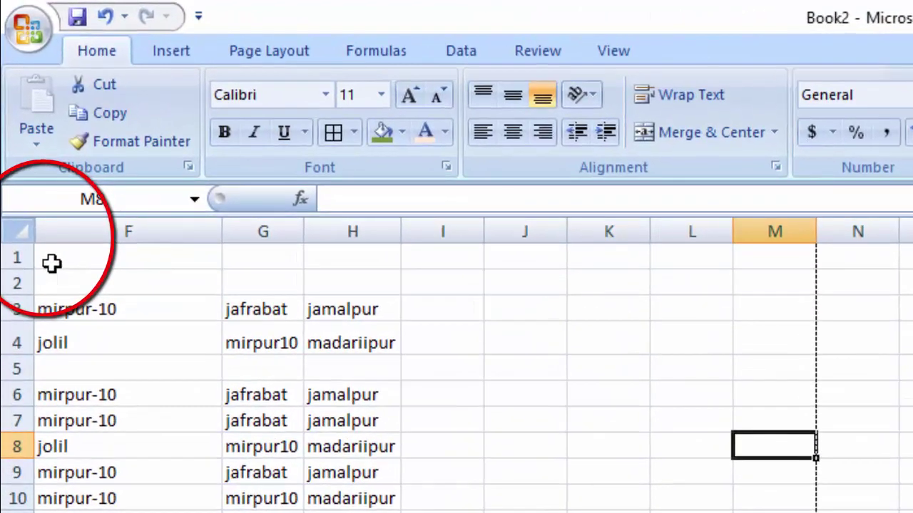
# Select the whole sheet, unhide columns A to E, and clear the selection.
pyautogui.click(19, 231)
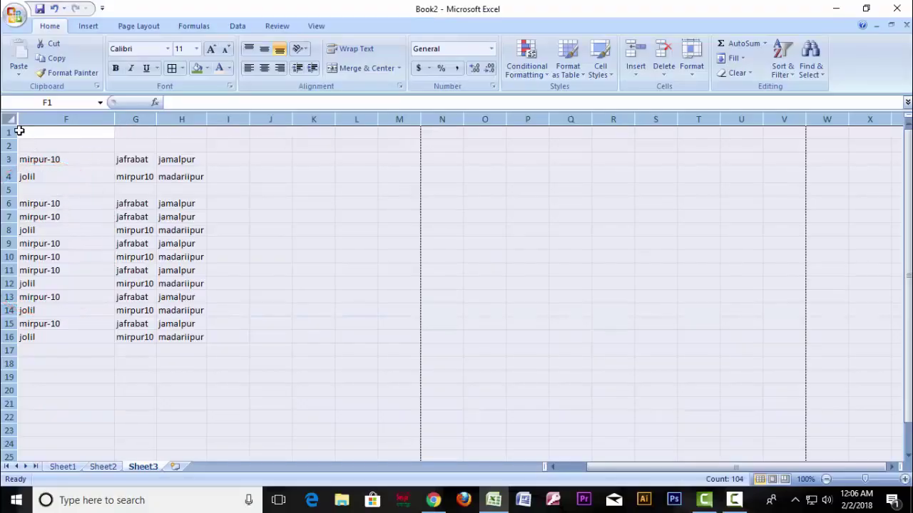
pyautogui.click(691, 80)
pyautogui.moveTo(731, 202)
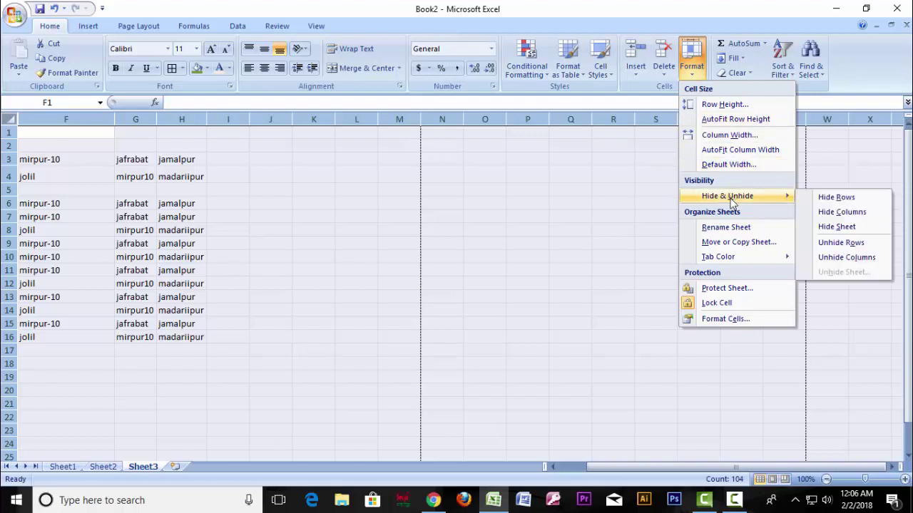
pyautogui.click(849, 257)
pyautogui.click(191, 206)
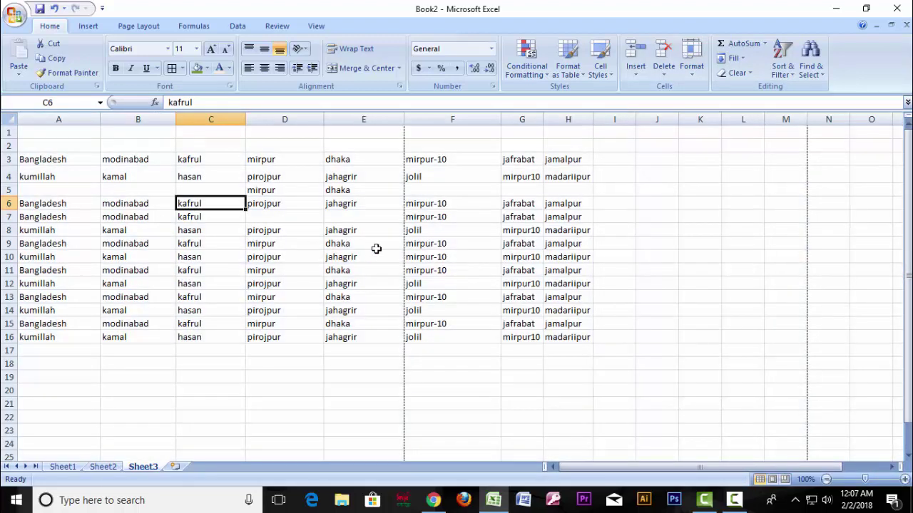
# Look through Sheet1, Sheet2 and Sheet3 to compare the contents of the workbook's sheets.
pyautogui.click(63, 467)
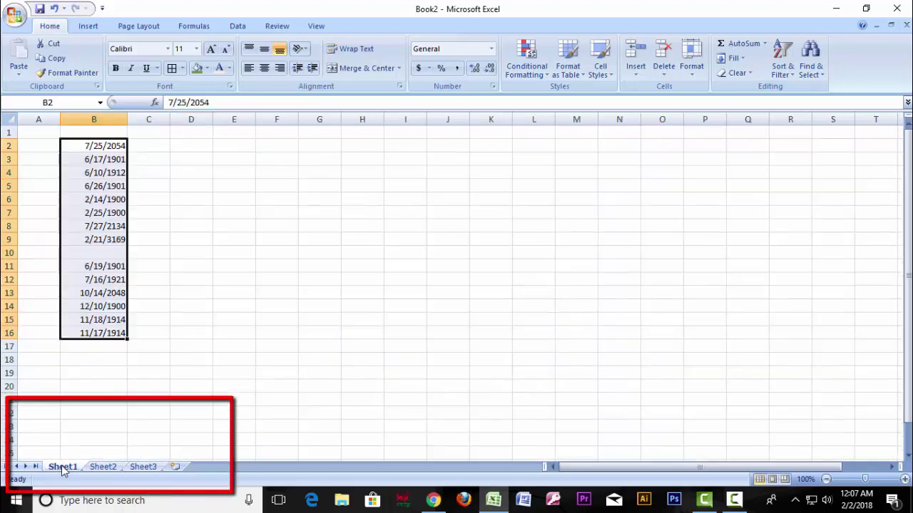
pyautogui.click(103, 467)
pyautogui.click(142, 467)
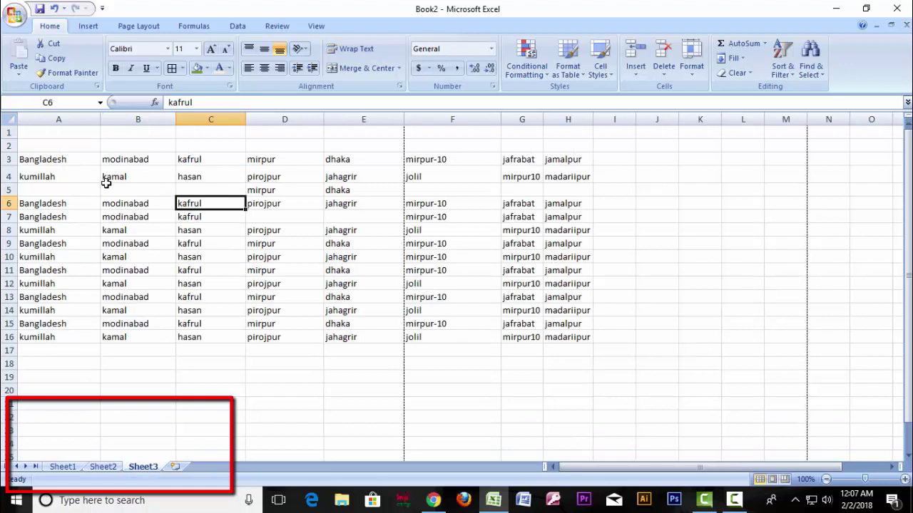
pyautogui.hotkey('ctrl', 'pageup')
pyautogui.hotkey('ctrl', 'pageup')
pyautogui.click(107, 467)
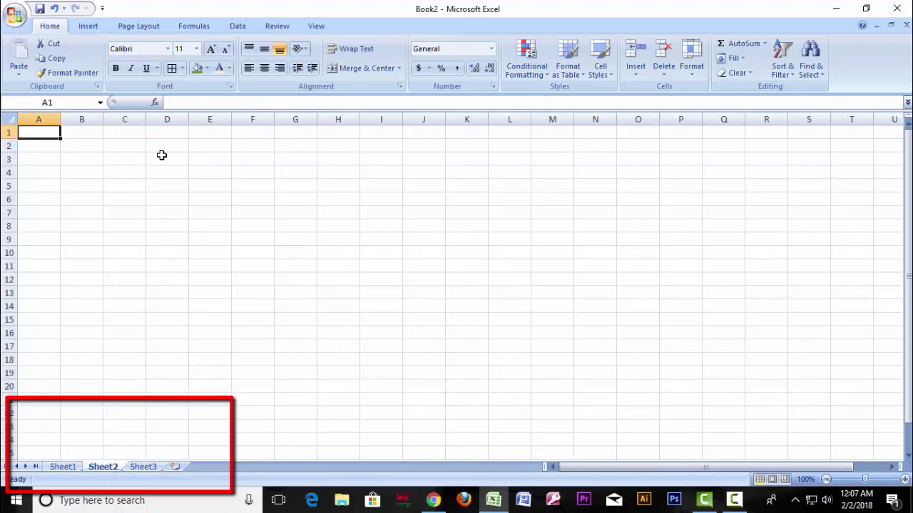
pyautogui.click(143, 467)
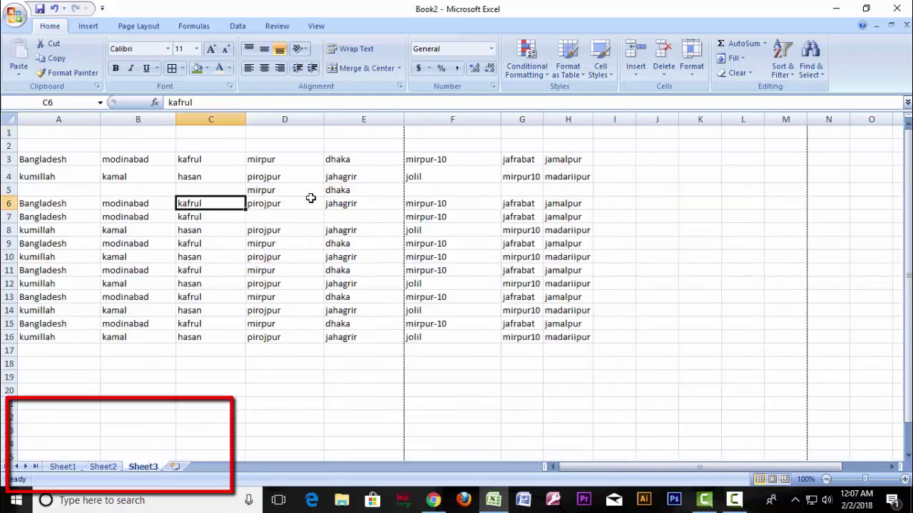
pyautogui.click(65, 468)
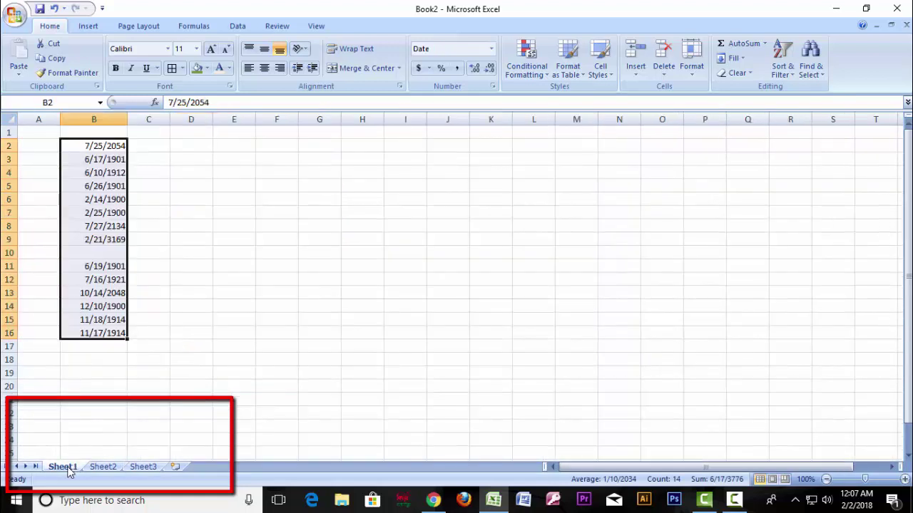
# Rename Sheet1 as "1st Class".
pyautogui.click(143, 467)
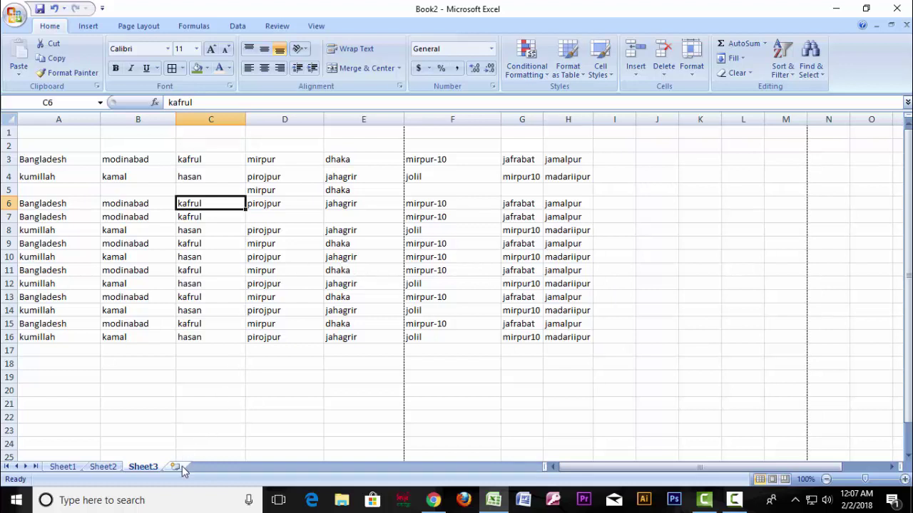
pyautogui.rightClick(62, 467)
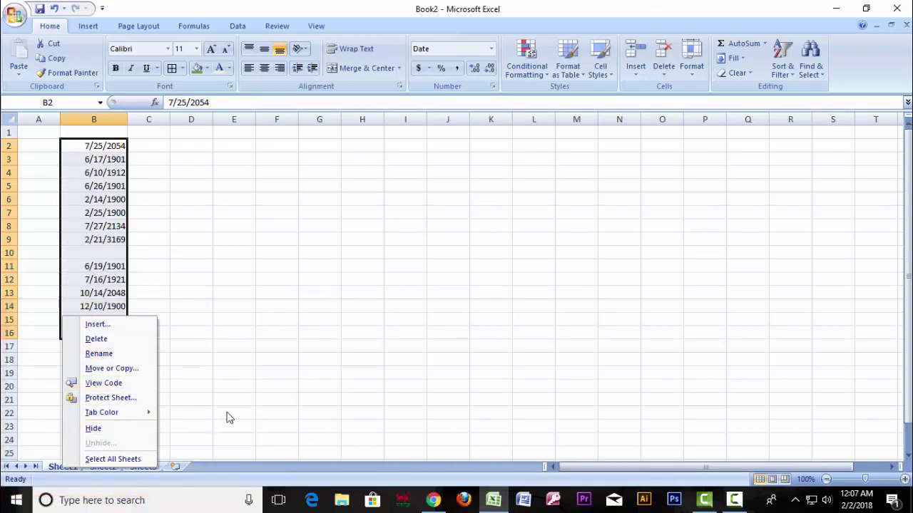
pyautogui.click(63, 467)
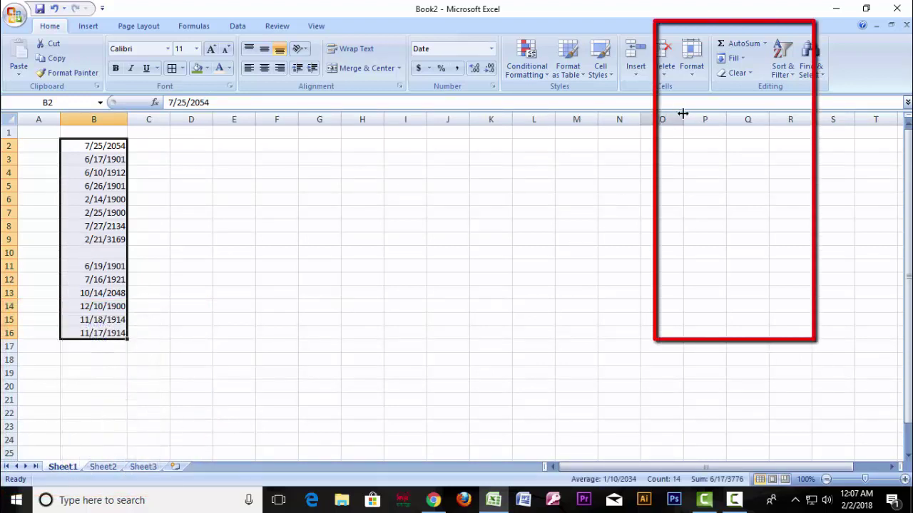
pyautogui.click(691, 57)
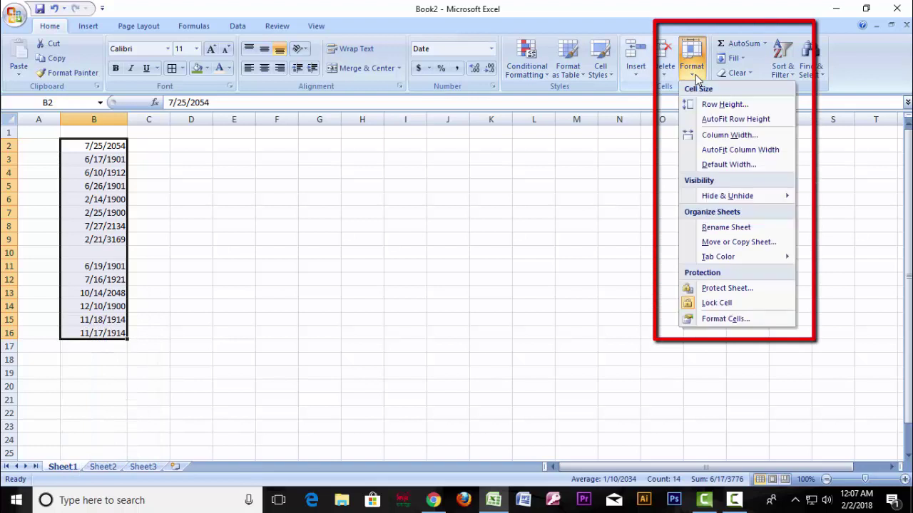
pyautogui.click(726, 228)
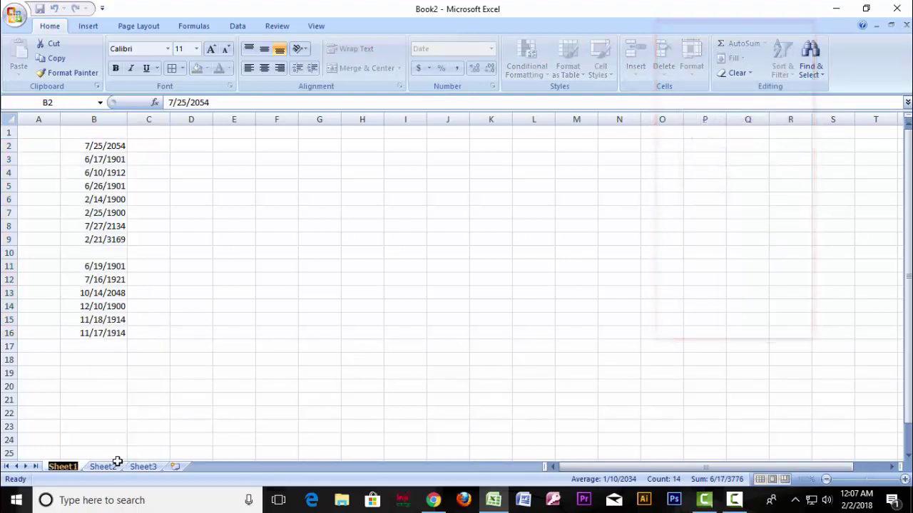
pyautogui.write('1st C')
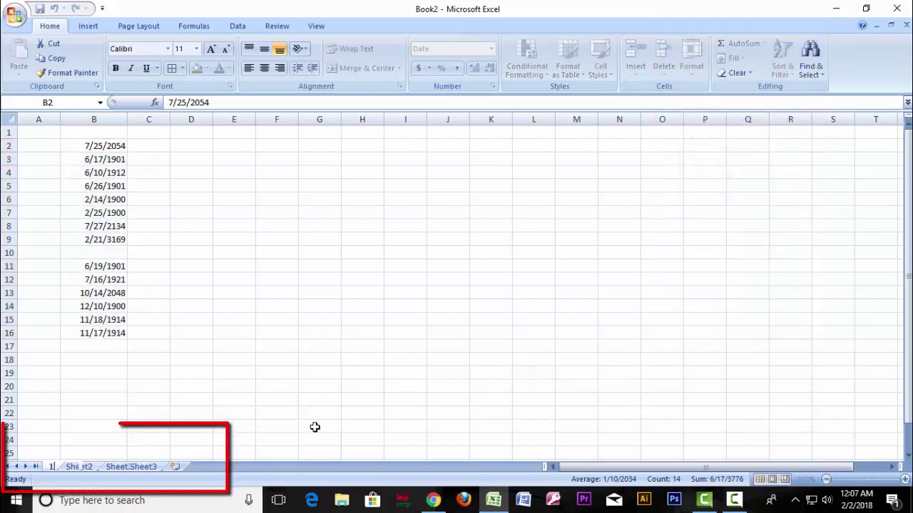
pyautogui.write('lass')
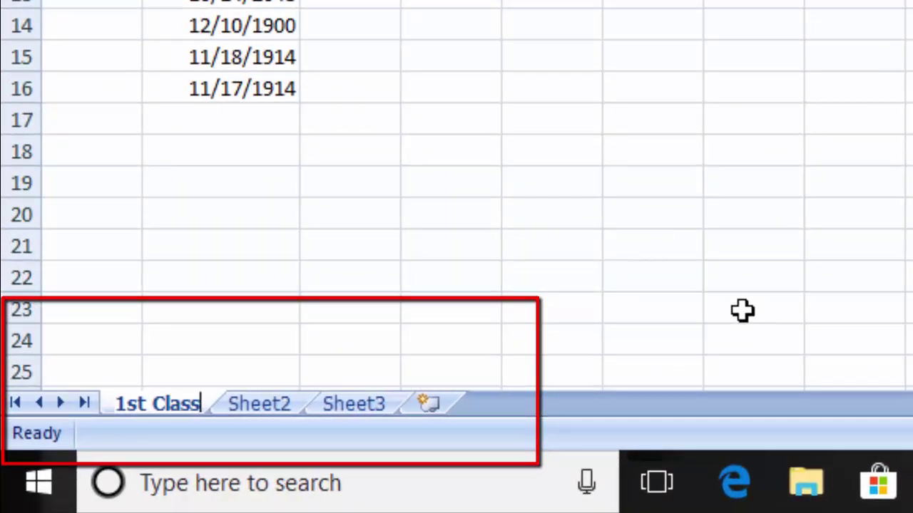
pyautogui.click(723, 183)
# Rename Sheet2 as "2nd Class".
pyautogui.click(258, 406)
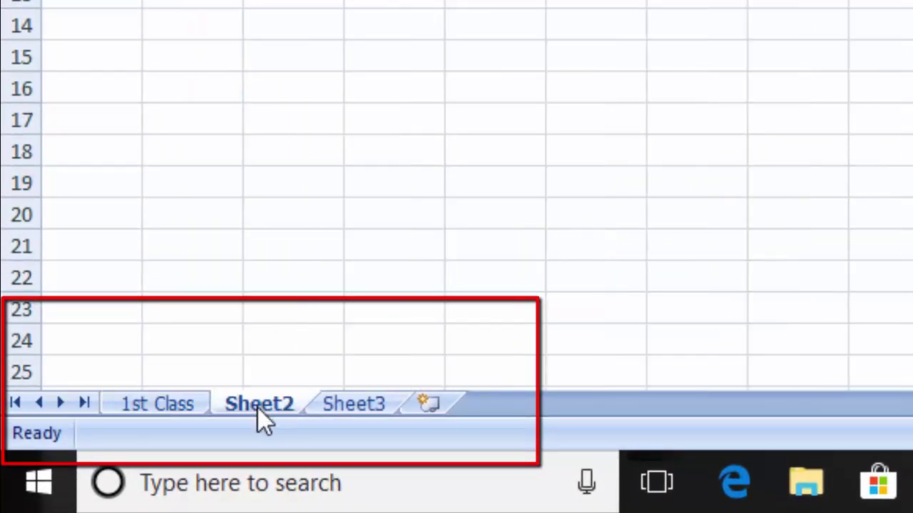
pyautogui.rightClick(258, 407)
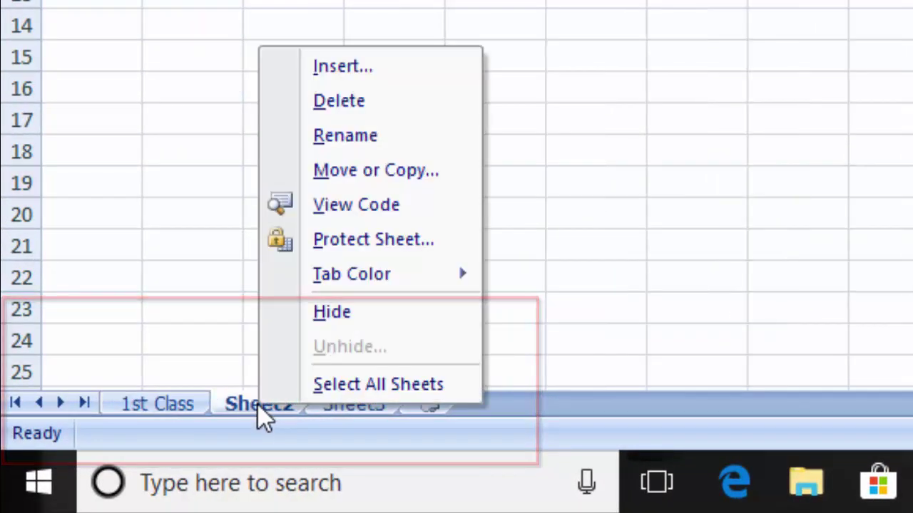
pyautogui.click(350, 135)
pyautogui.write('2nd Class')
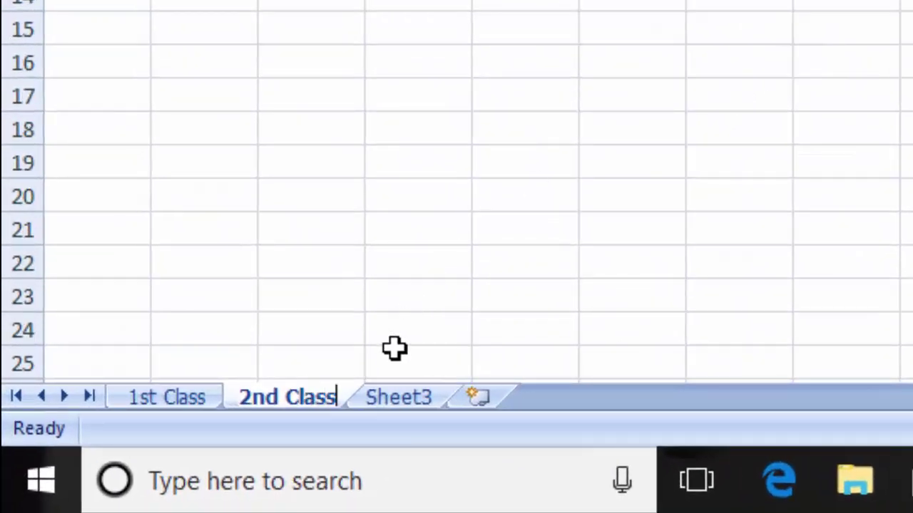
# Rename Sheet3 as "3rd Class" and select an empty cell below its data.
pyautogui.click(394, 400)
pyautogui.rightClick(398, 408)
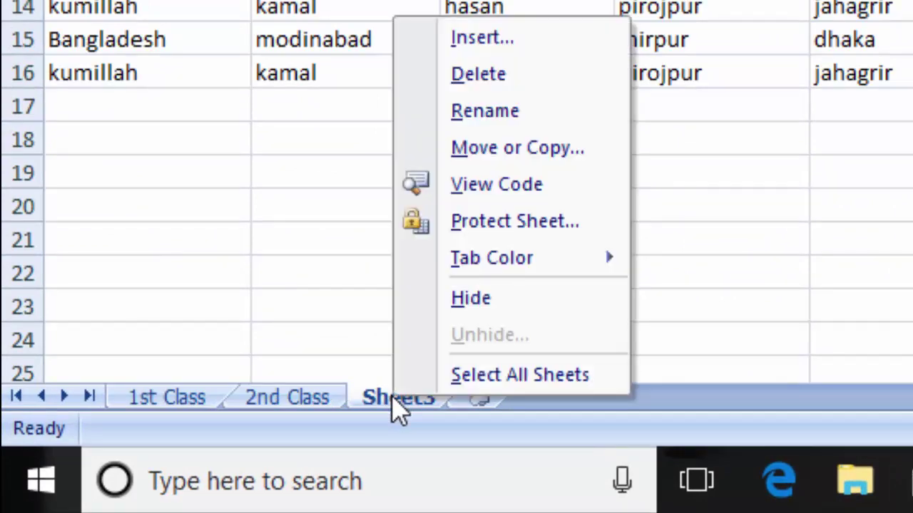
pyautogui.click(497, 115)
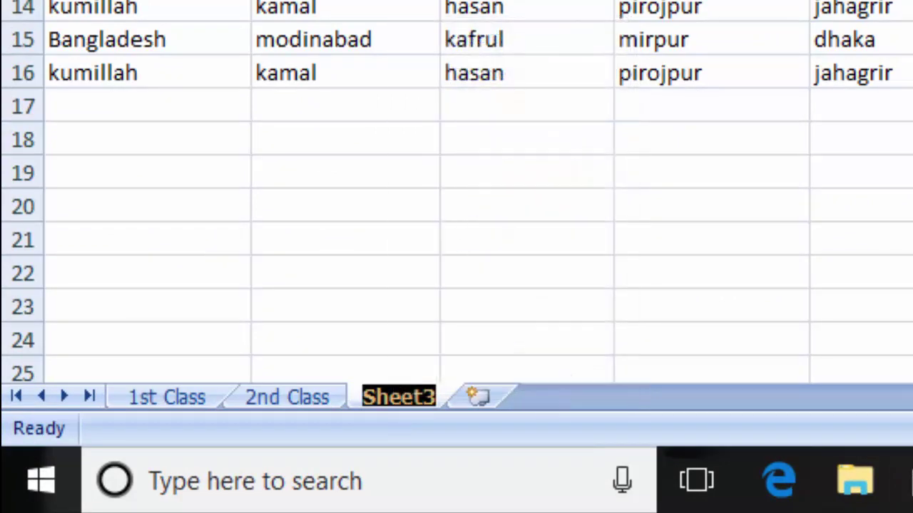
pyautogui.write('3rd Class')
pyautogui.press('Return')
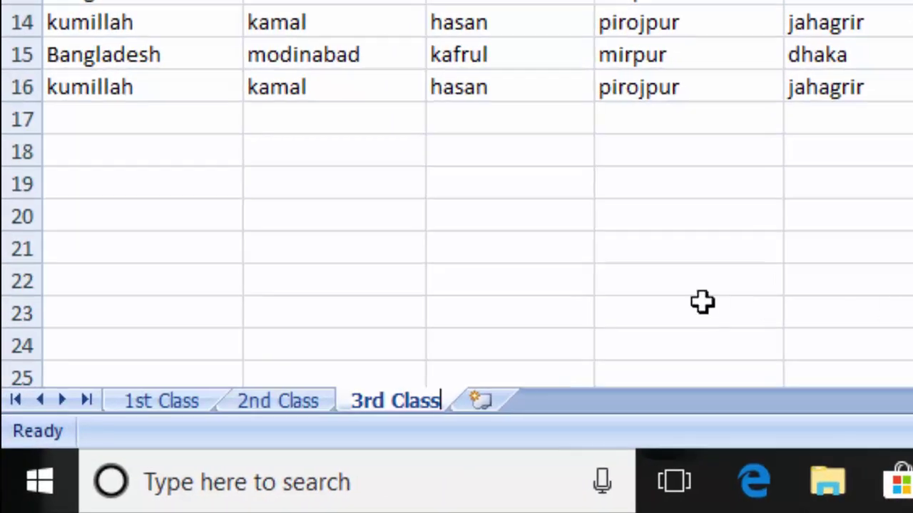
pyautogui.click(532, 354)
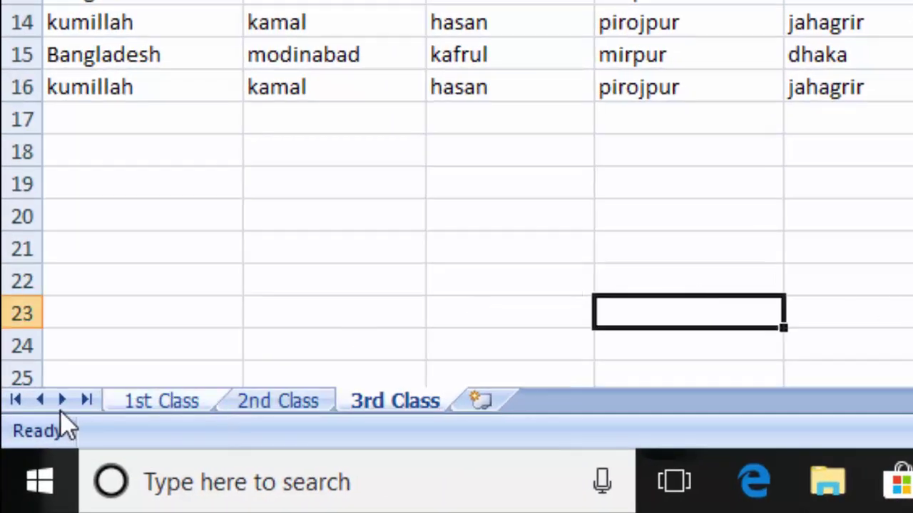
# Insert a new worksheet after 3rd Class and rename it "4th Class".
pyautogui.click(169, 406)
pyautogui.click(291, 407)
pyautogui.click(391, 409)
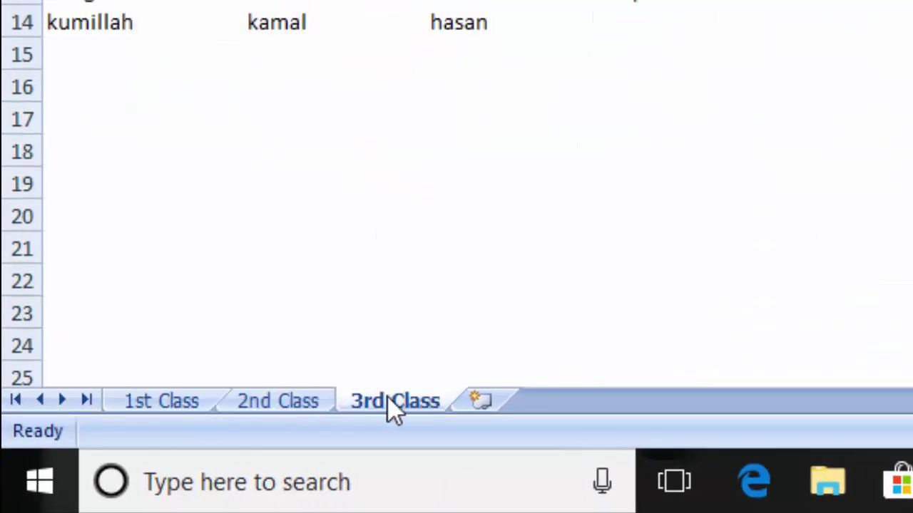
pyautogui.click(465, 404)
pyautogui.rightClick(508, 402)
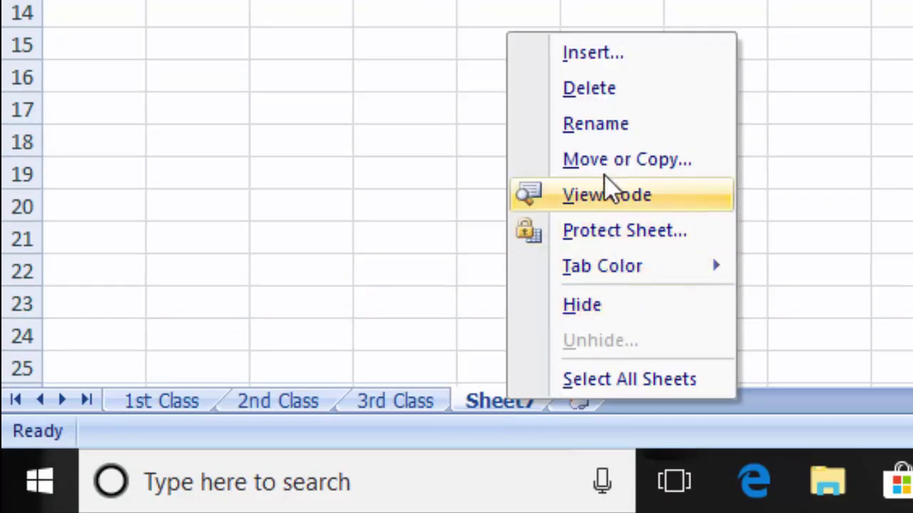
pyautogui.click(599, 126)
pyautogui.write('4th Class')
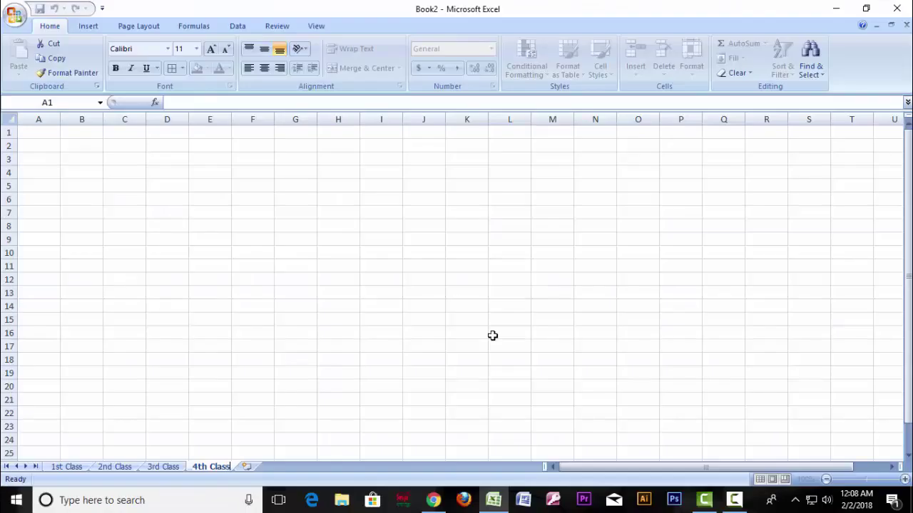
pyautogui.click(252, 360)
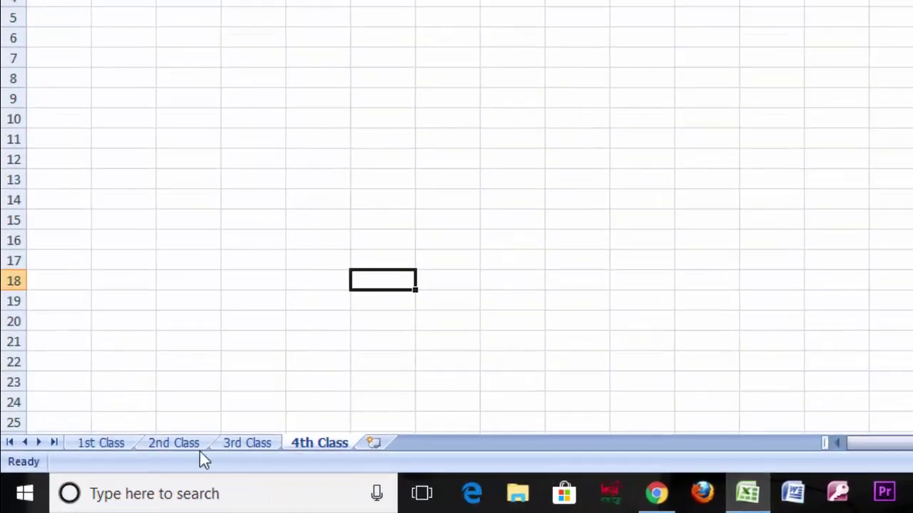
# Look through the 1st Class to 4th Class sheets to review the contents under each new sheet name.
pyautogui.click(105, 466)
pyautogui.click(108, 443)
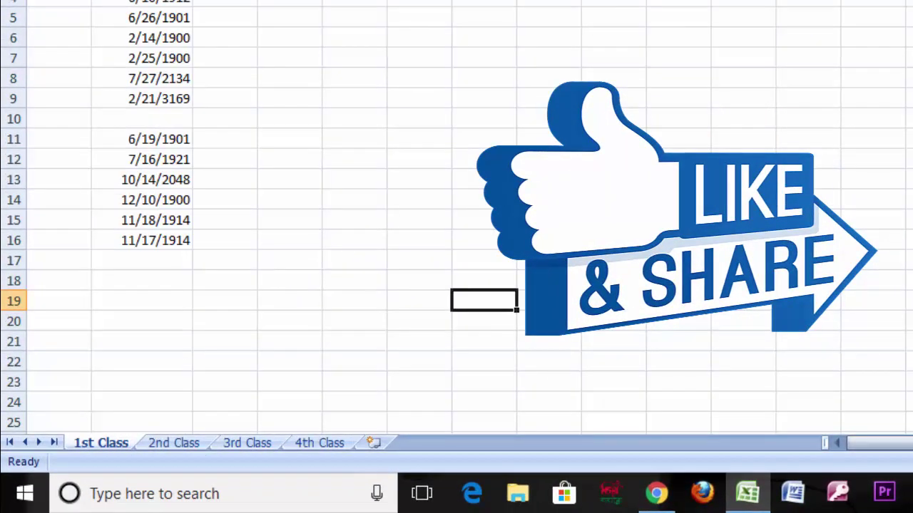
pyautogui.moveTo(147, 10); pyautogui.dragTo(909, 306)
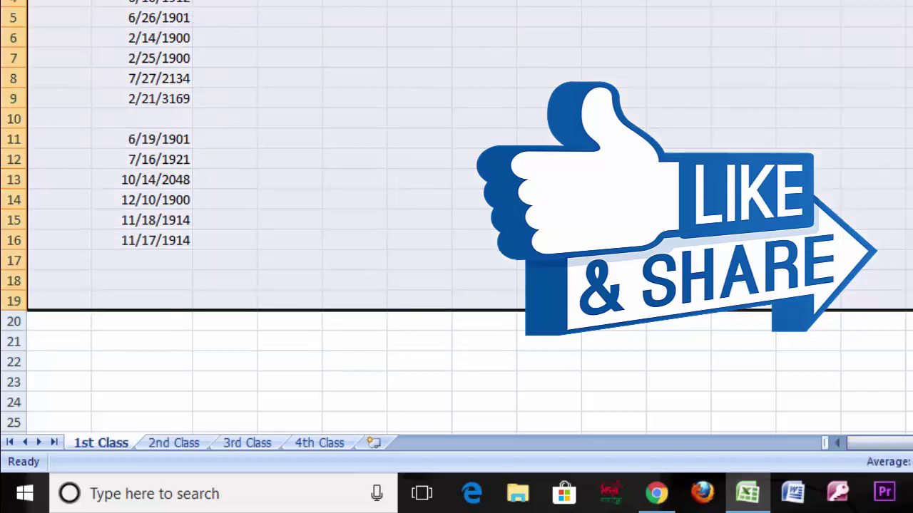
pyautogui.click(184, 443)
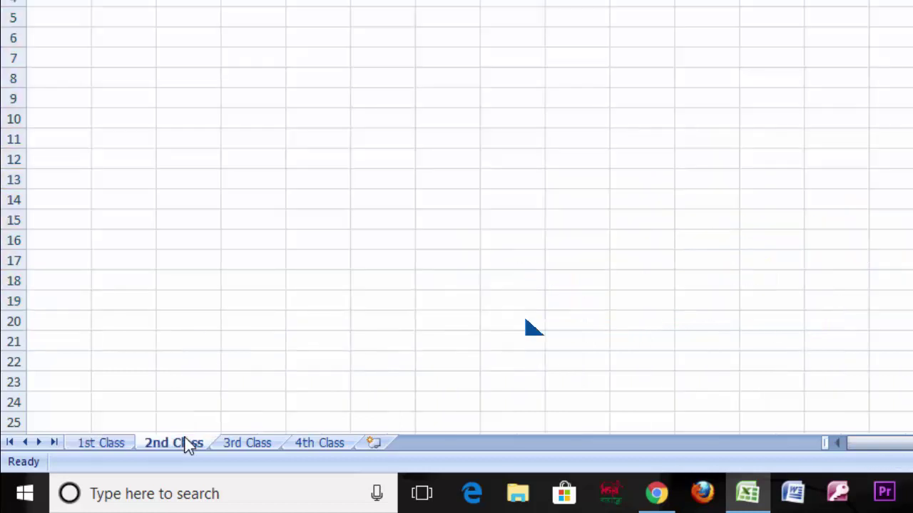
pyautogui.click(242, 444)
pyautogui.click(171, 443)
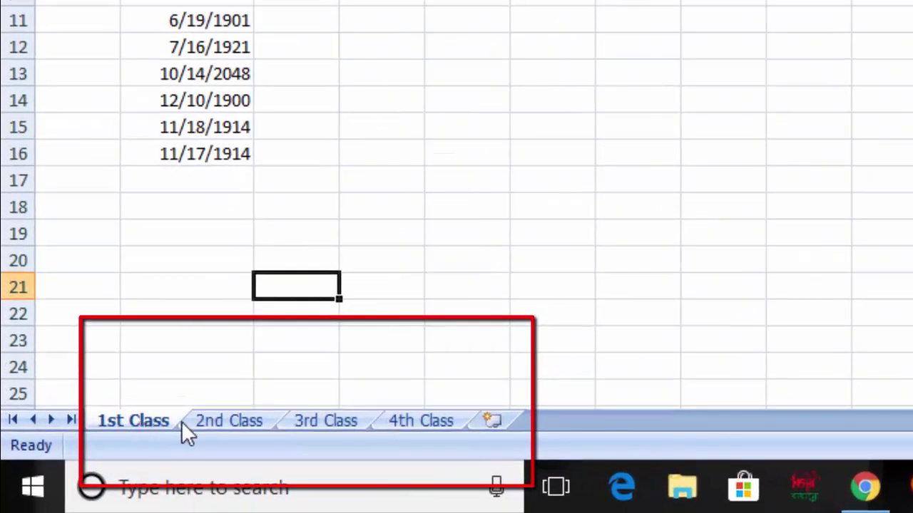
pyautogui.click(115, 465)
pyautogui.click(326, 426)
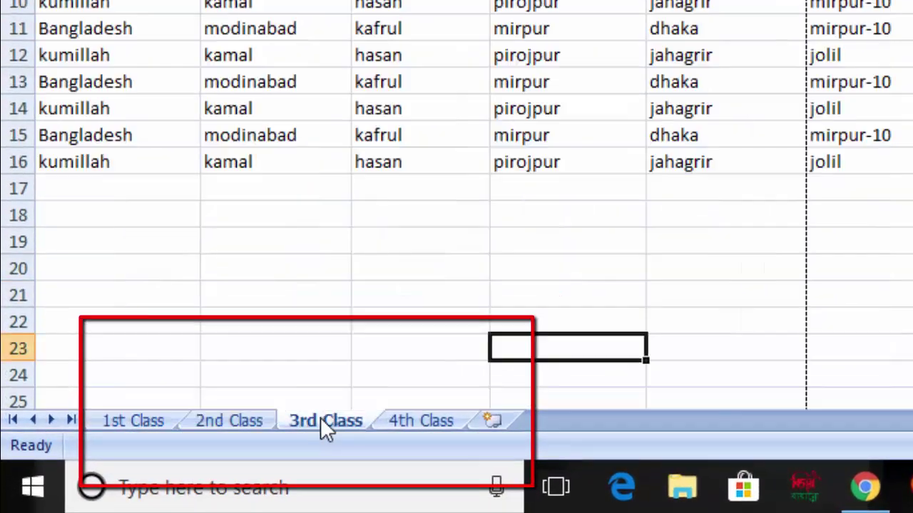
pyautogui.click(425, 428)
pyautogui.click(243, 419)
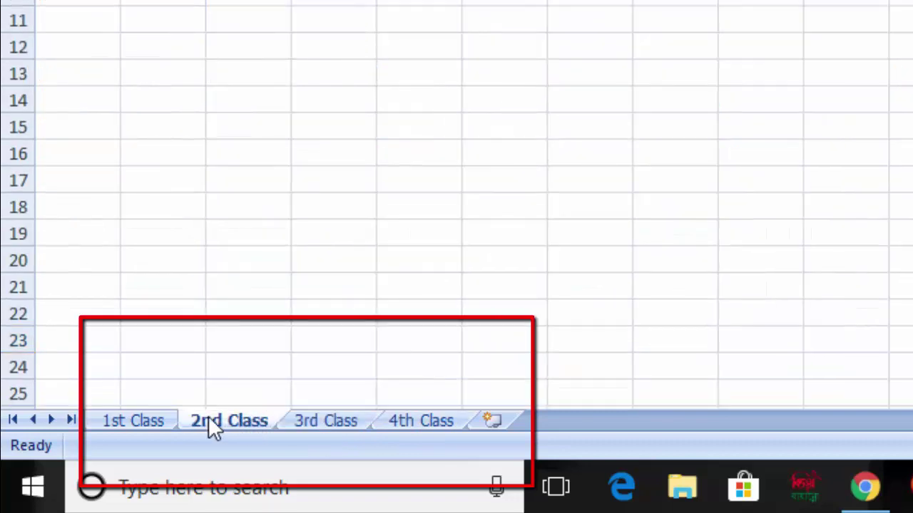
pyautogui.click(158, 420)
pyautogui.click(239, 419)
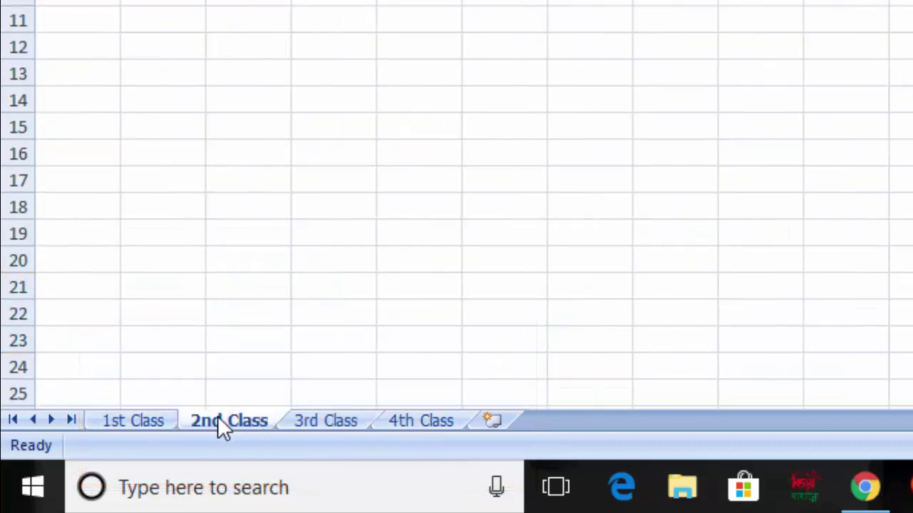
# Set the sheet tab color of 3rd Class to standard red.
pyautogui.click(314, 421)
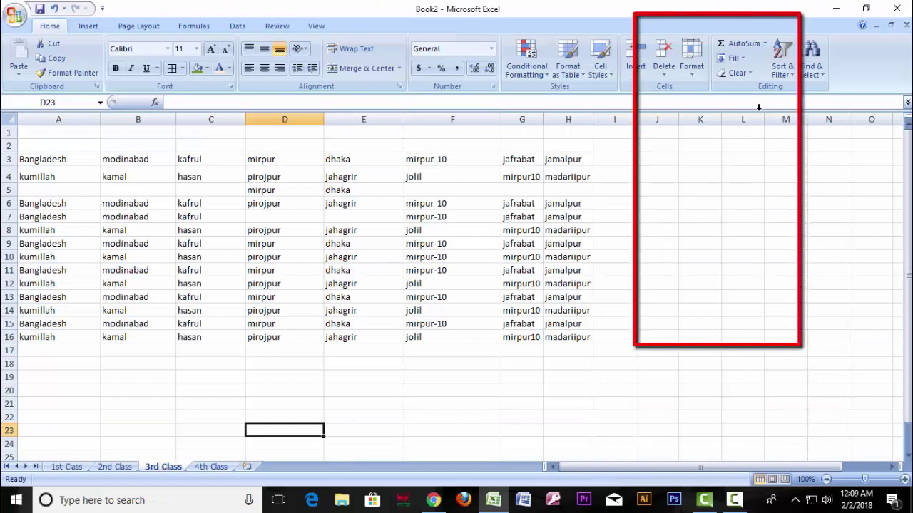
pyautogui.click(691, 64)
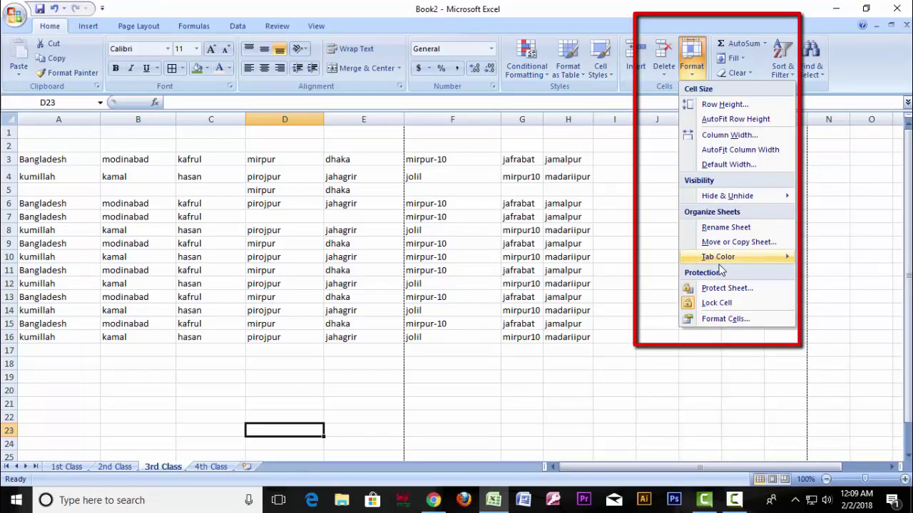
pyautogui.moveTo(721, 264)
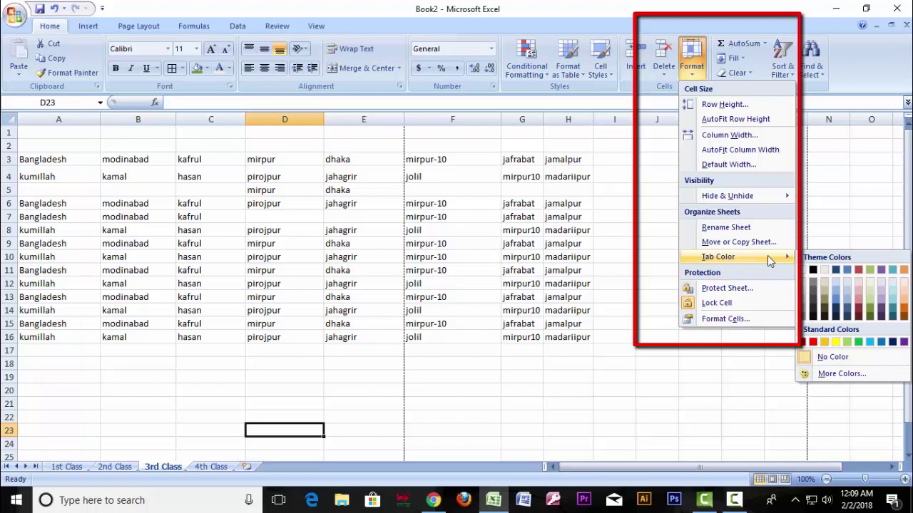
pyautogui.click(813, 345)
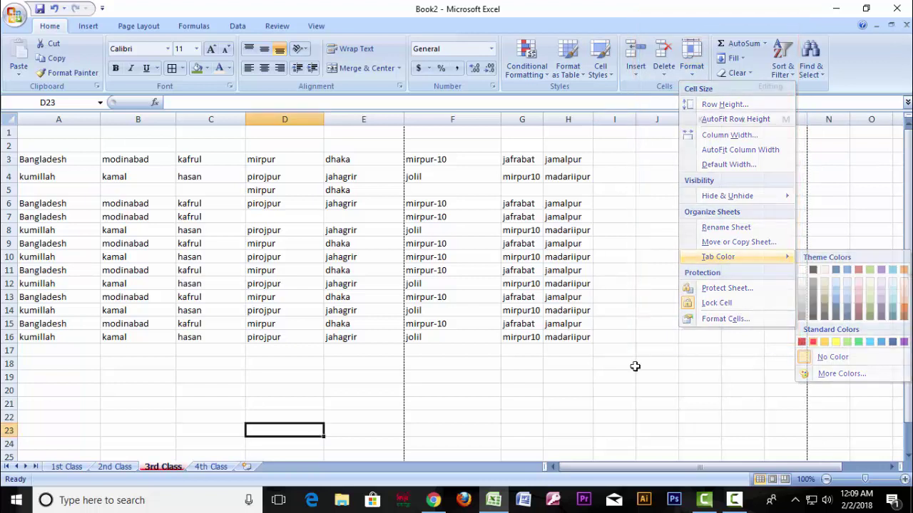
# Set the sheet tab color of 4th Class to standard green and select cell K18.
pyautogui.click(211, 468)
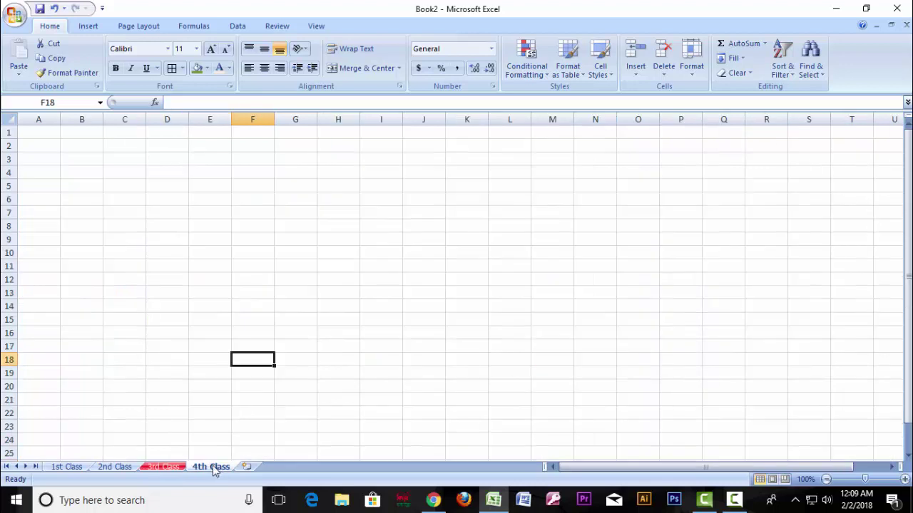
pyautogui.click(692, 71)
pyautogui.moveTo(724, 264)
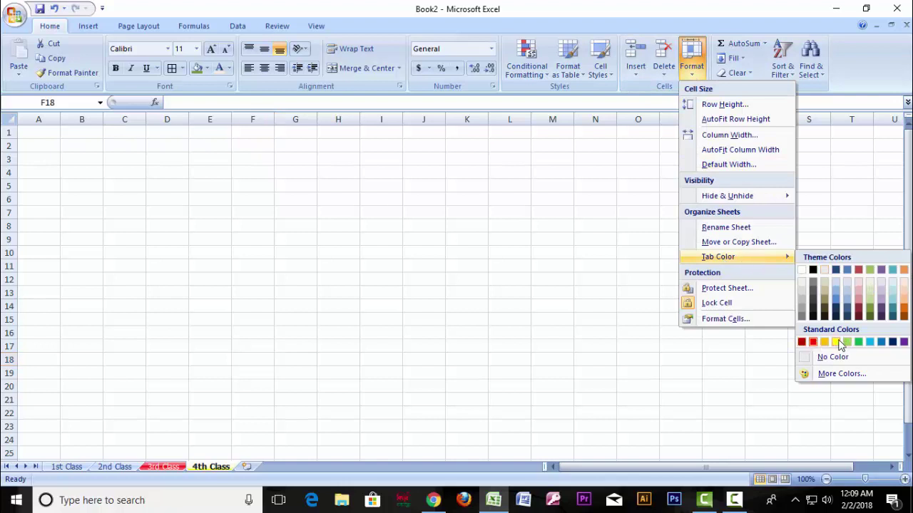
pyautogui.click(467, 360)
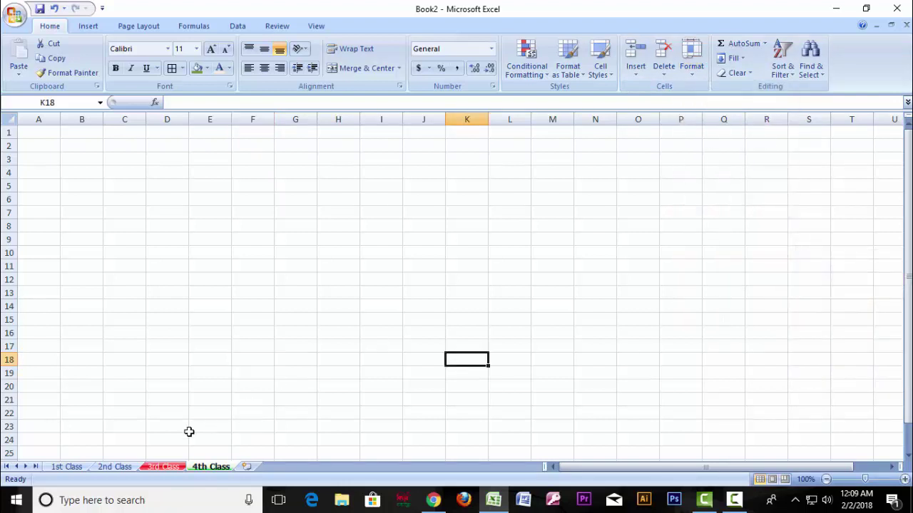
# Set the sheet tab color of 2nd Class to blue.
pyautogui.click(117, 468)
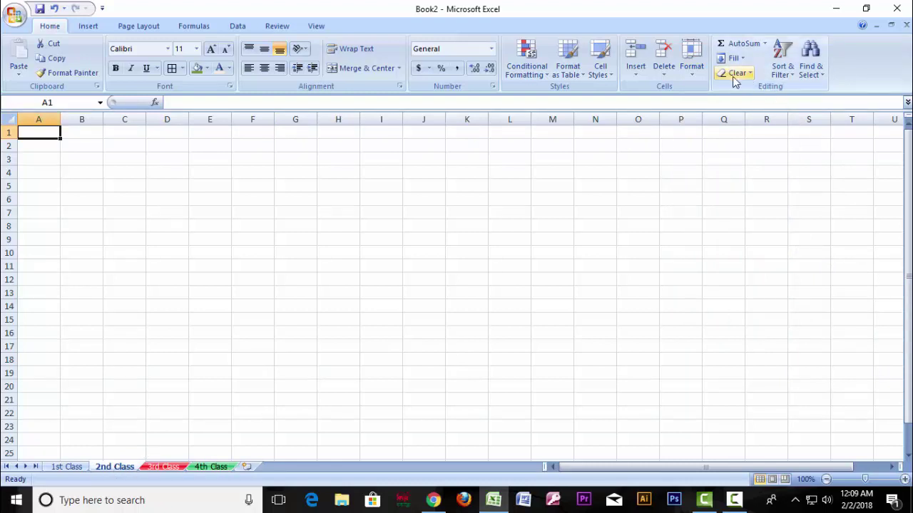
pyautogui.click(693, 71)
pyautogui.moveTo(738, 259)
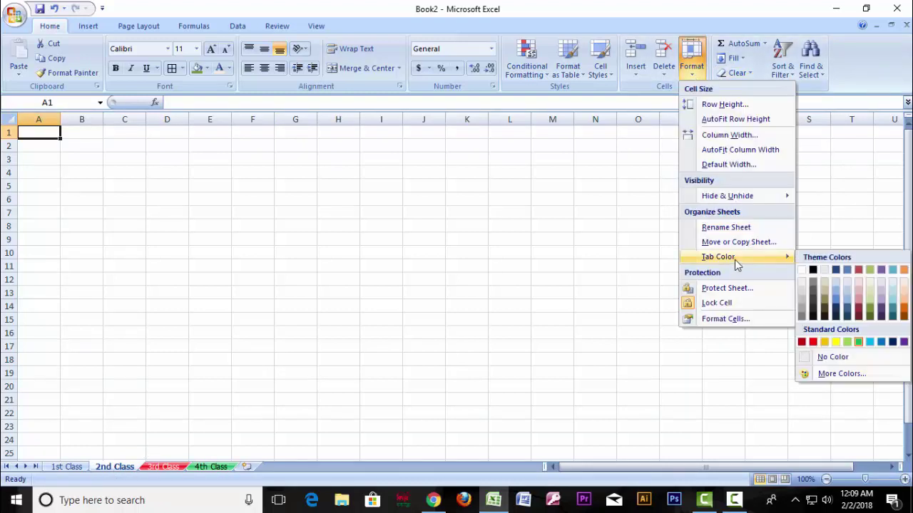
pyautogui.click(878, 341)
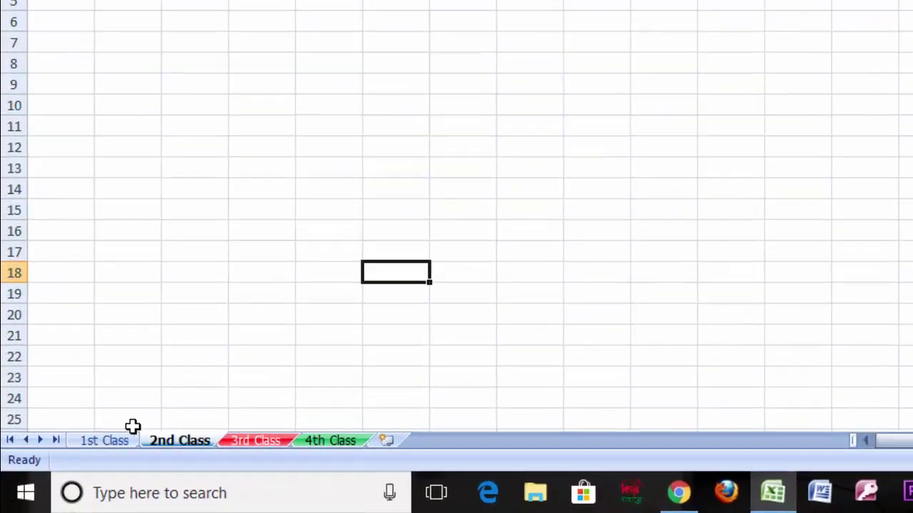
# Show the 1st Class sheet and highlight its contents from column A through cell E18 for review.
pyautogui.click(66, 467)
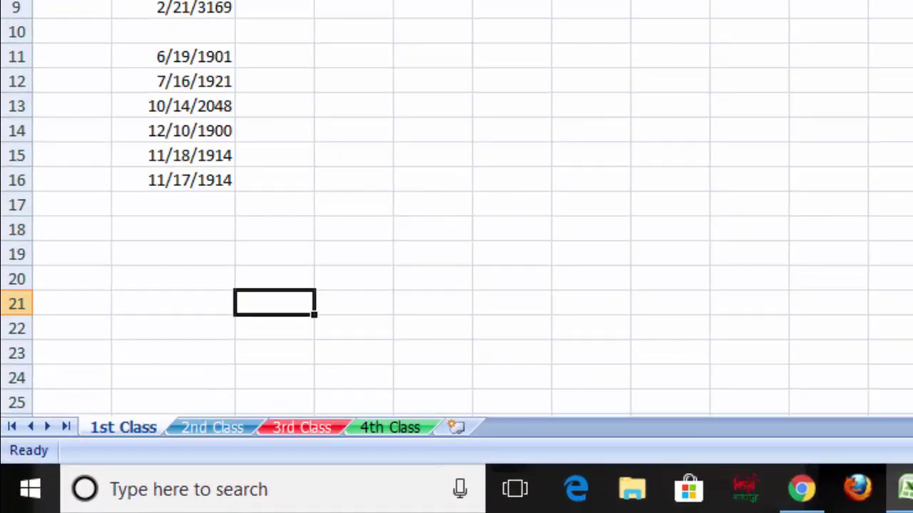
pyautogui.moveTo(42, 1); pyautogui.dragTo(472, 241)
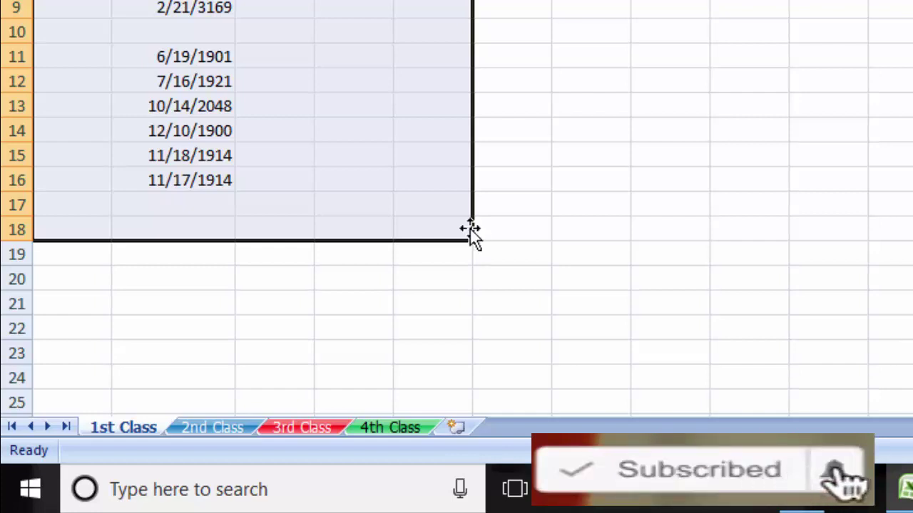
pyautogui.click(657, 78)
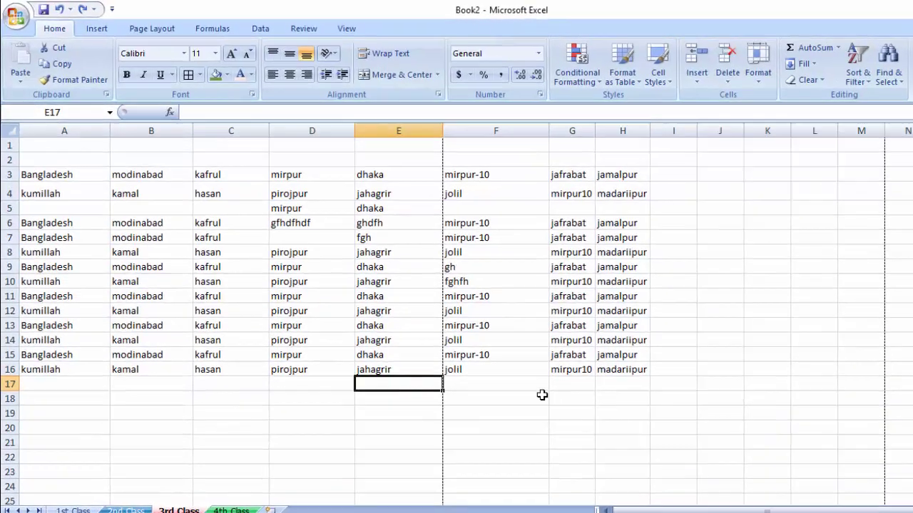
# Select A3:H16 on the 3rd Class sheet and protect the sheet, entering and confirming the unprotect password with the default permissions.
pyautogui.click(542, 395)
pyautogui.moveTo(40, 173); pyautogui.dragTo(638, 364)
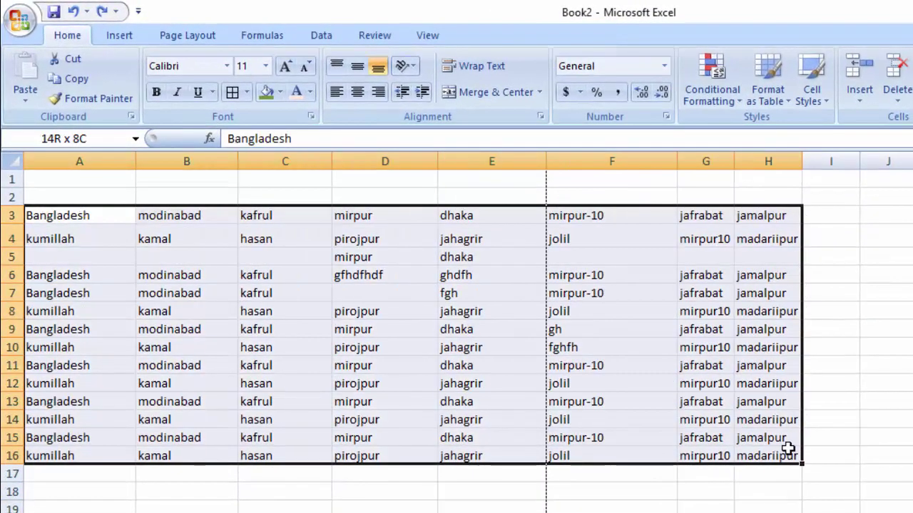
pyautogui.moveTo(788, 448); pyautogui.dragTo(778, 443)
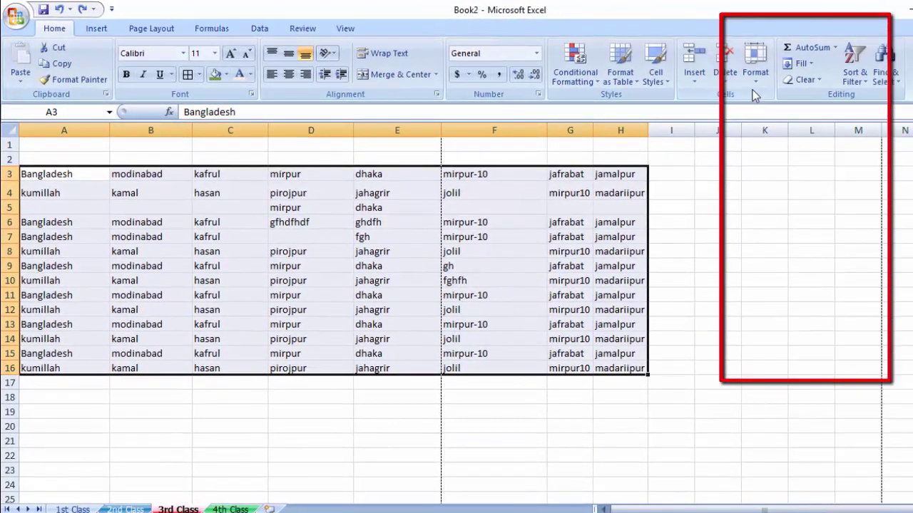
pyautogui.click(755, 72)
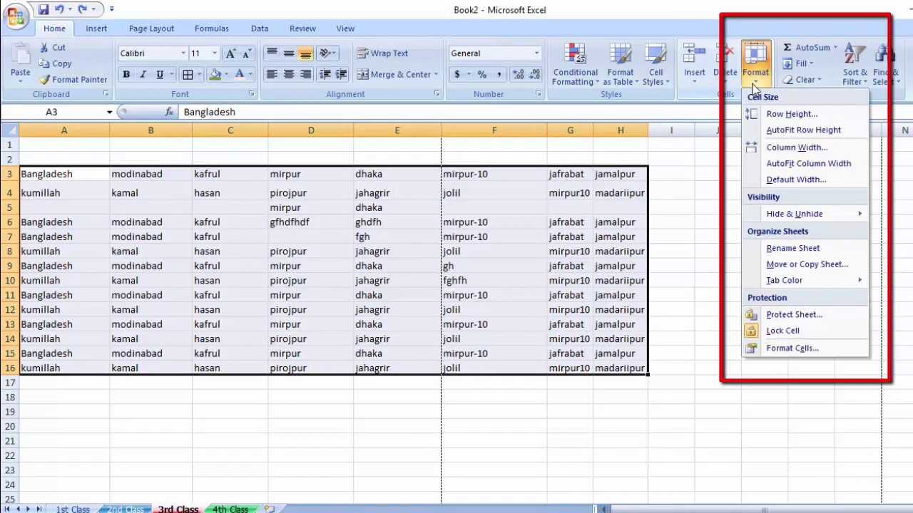
pyautogui.click(785, 318)
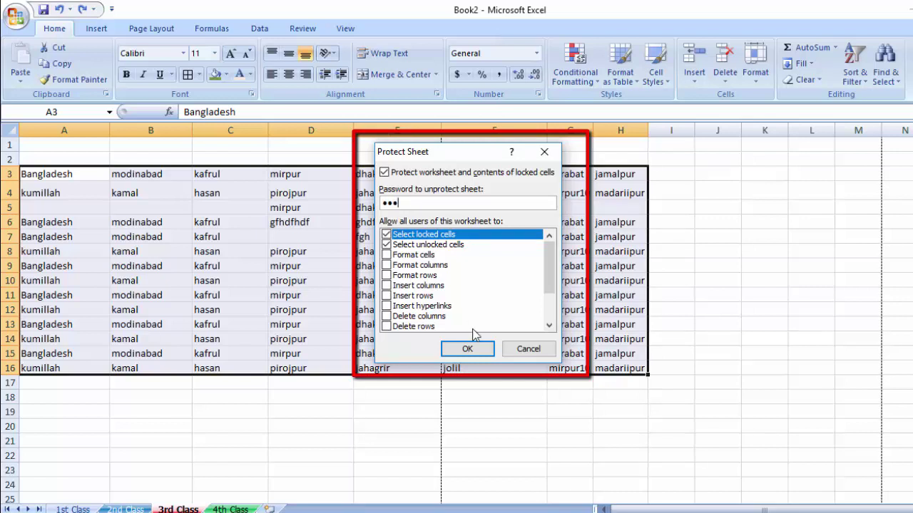
pyautogui.click(467, 348)
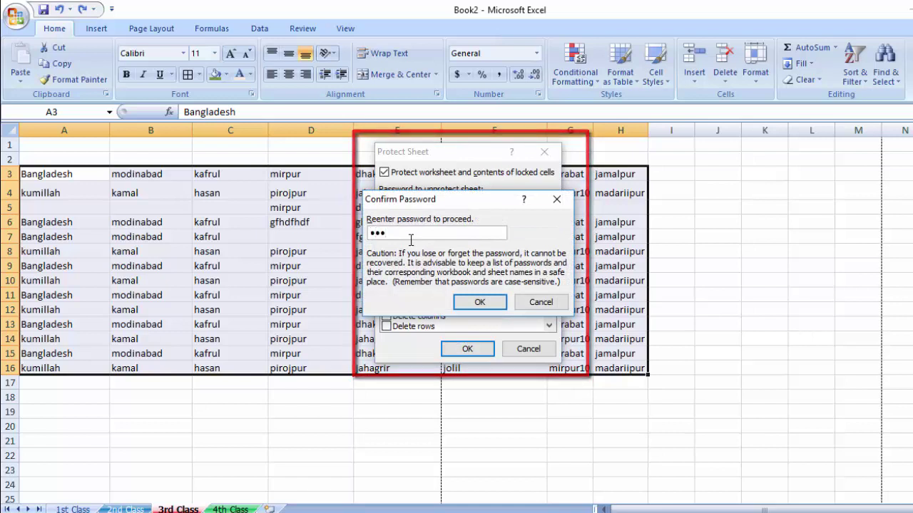
pyautogui.click(479, 302)
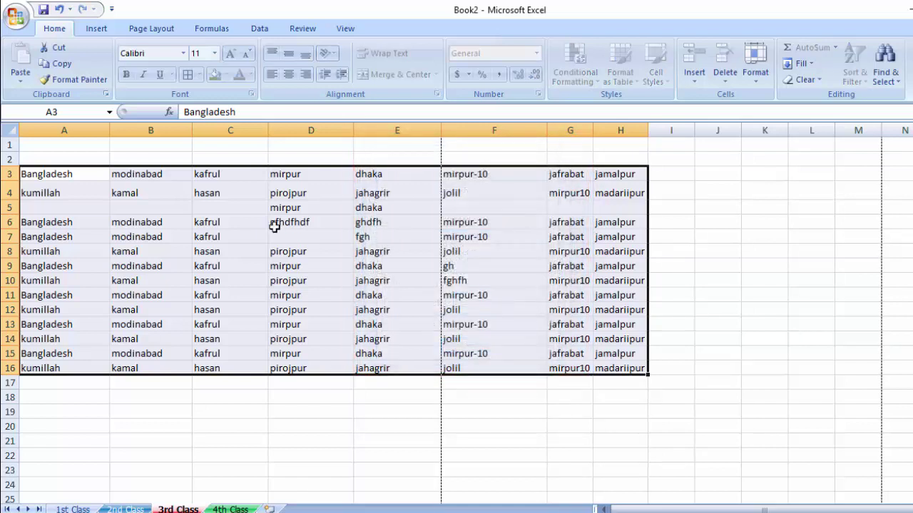
# Test the sheet protection by trying to edit cells D9 and E8, dismissing each alert.
pyautogui.click(275, 226)
pyautogui.click(299, 263)
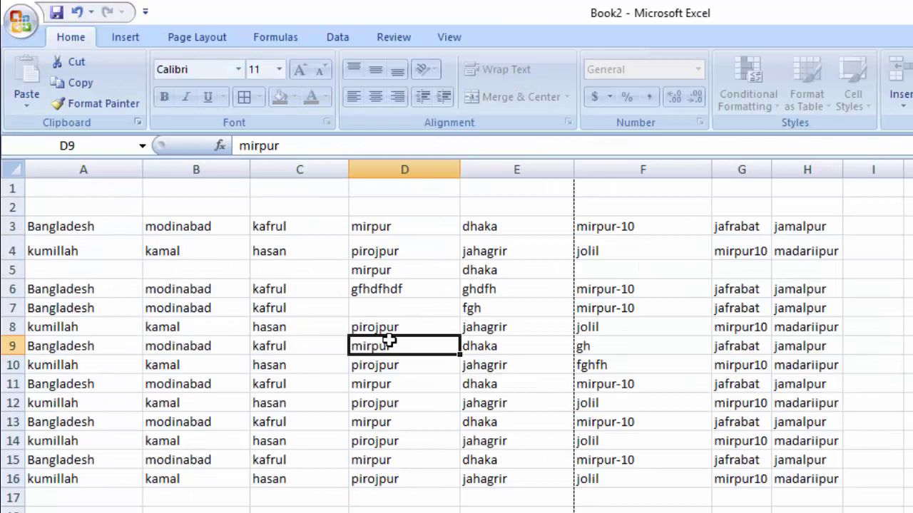
pyautogui.doubleClick(389, 344)
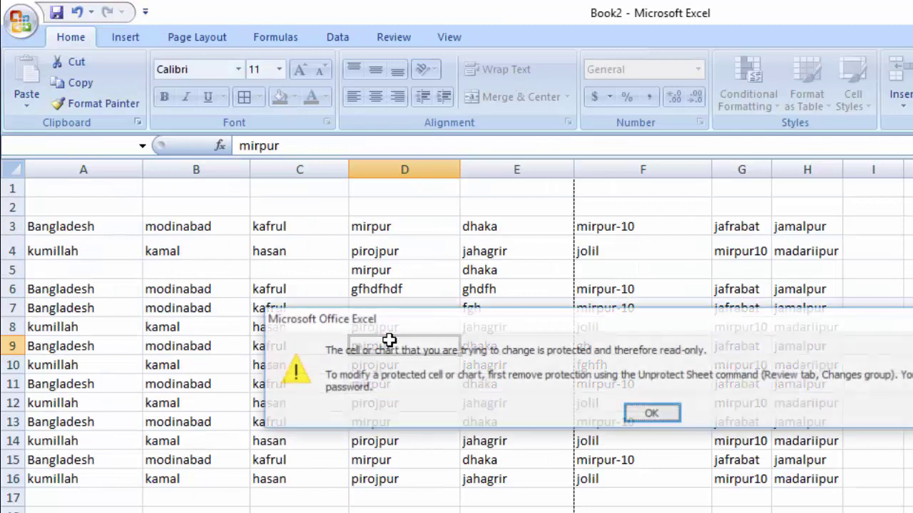
pyautogui.click(651, 413)
pyautogui.click(495, 326)
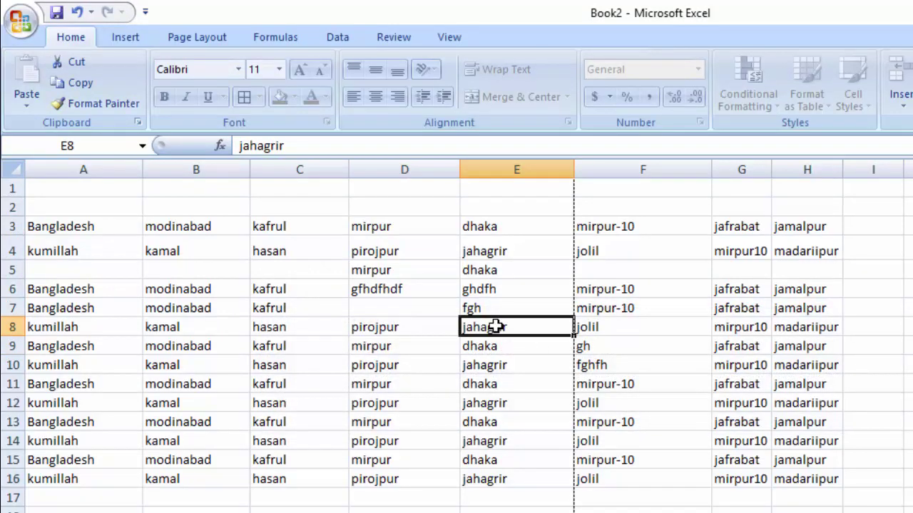
pyautogui.doubleClick(495, 327)
pyautogui.click(649, 413)
# Try to edit cells B7 and C3 on the protected sheet, dismissing each alert.
pyautogui.doubleClick(199, 310)
pyautogui.click(649, 413)
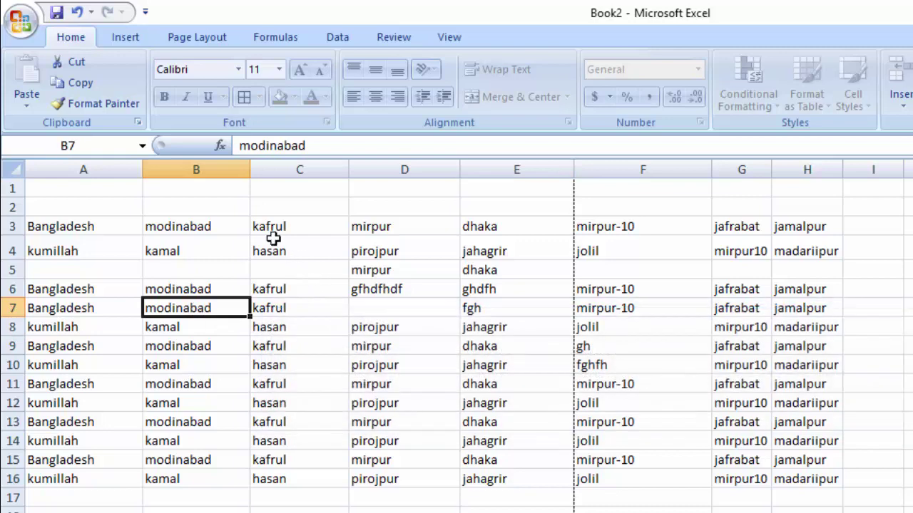
pyautogui.doubleClick(274, 238)
pyautogui.click(649, 413)
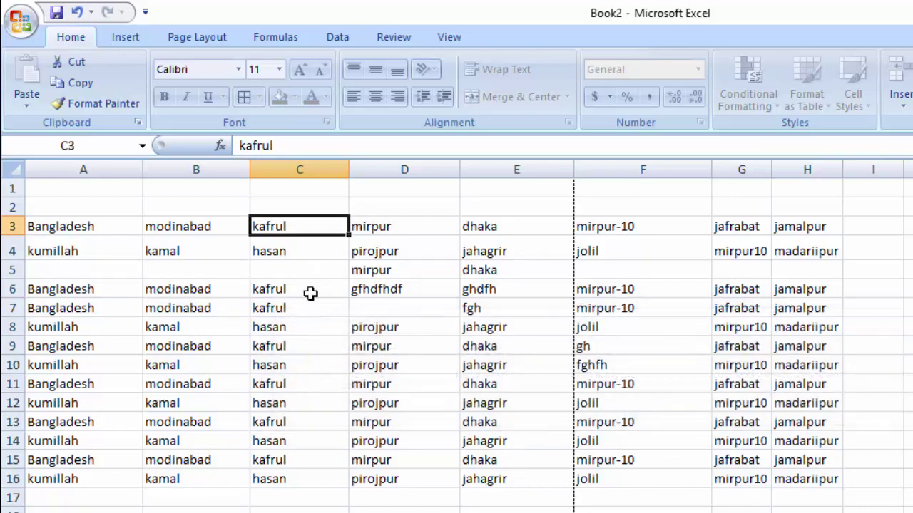
pyautogui.click(437, 312)
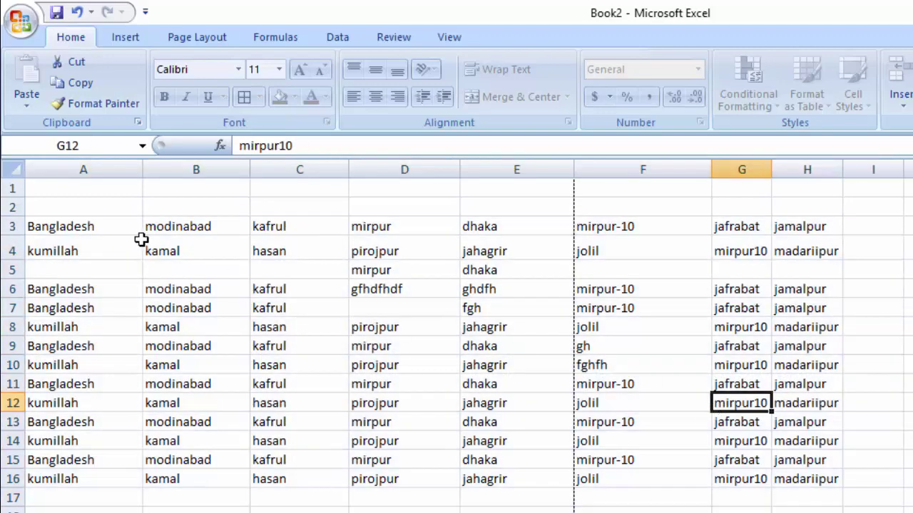
# Select A2:H16 and unprotect the 3rd Class sheet, supplying the sheet password.
pyautogui.click(67, 214)
pyautogui.moveTo(83, 207); pyautogui.dragTo(781, 480)
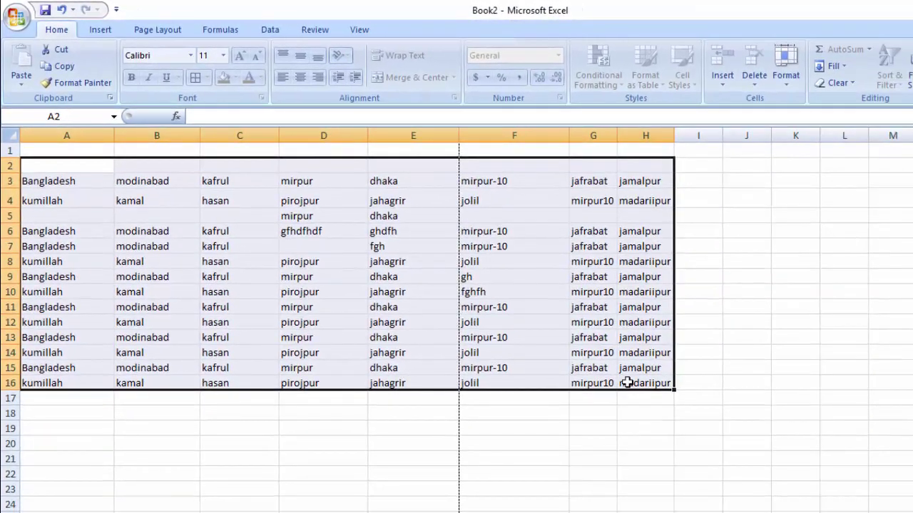
pyautogui.click(786, 77)
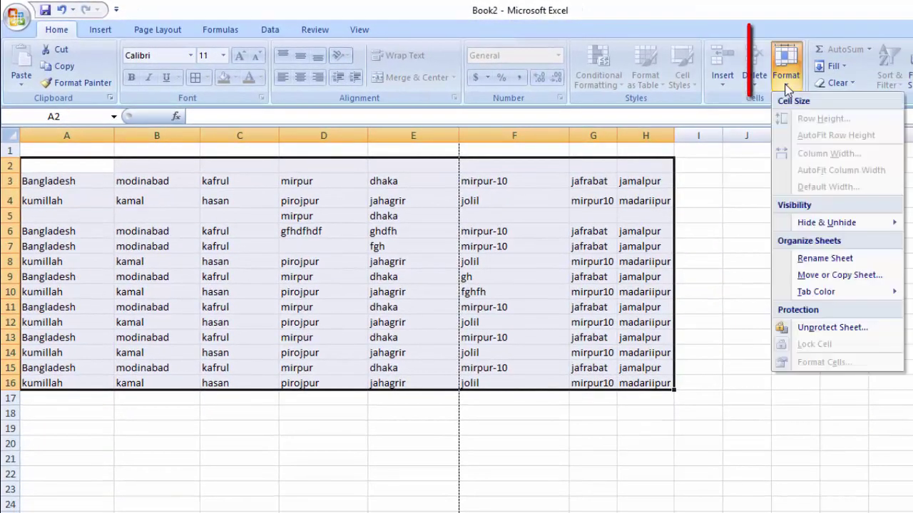
pyautogui.click(815, 327)
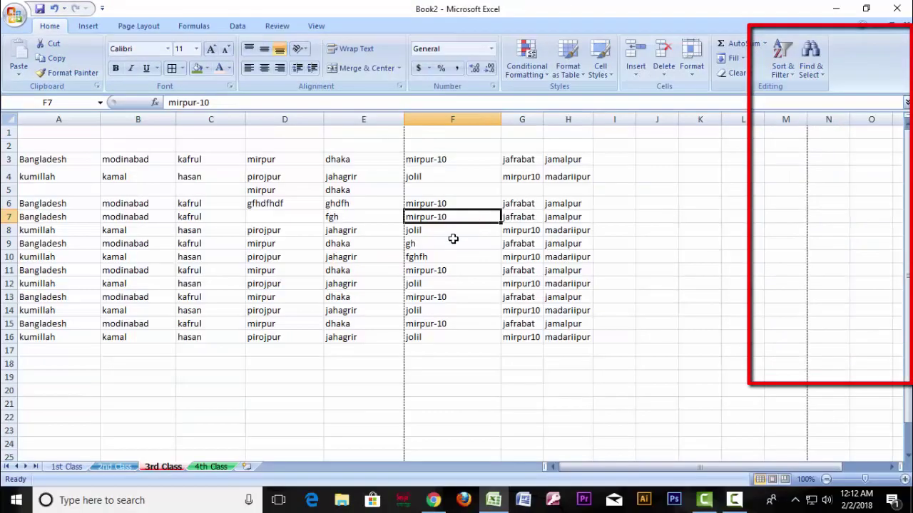
# Replace the contents of cell F7 with sdfg and of cell E8 with fsdg.
pyautogui.write('sdfg')
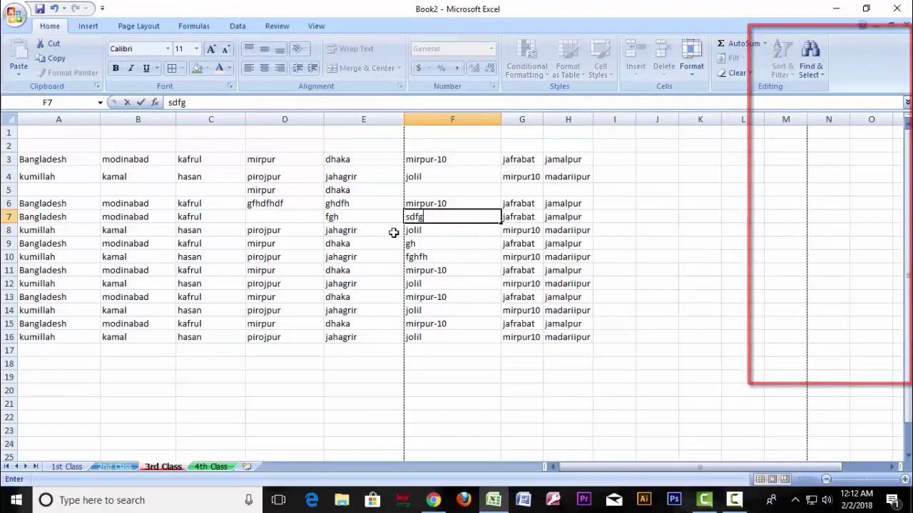
pyautogui.click(409, 260)
pyautogui.write('fsdg')
pyautogui.click(422, 251)
# Select the whole data block A3:H16 and toggle its Lock Cell setting.
pyautogui.hotkey('ctrl', 'a')
pyautogui.click(691, 57)
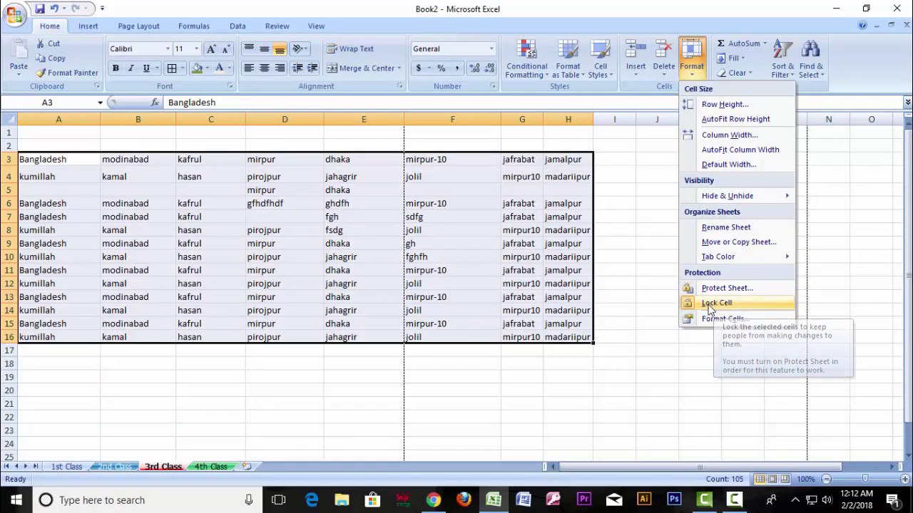
pyautogui.click(706, 303)
pyautogui.click(656, 243)
# Enter fdsg in cells G7, I7 and H7 to test whether the cells can be edited.
pyautogui.click(525, 215)
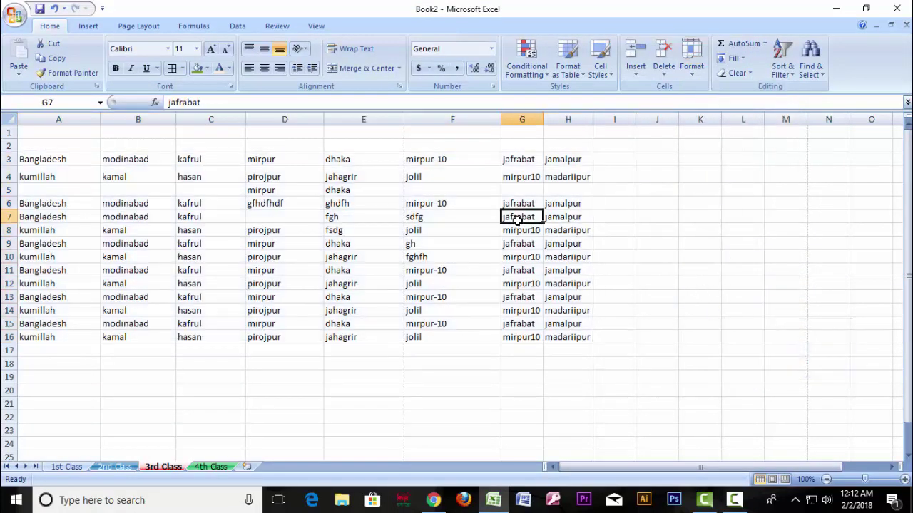
pyautogui.write('fdsg')
pyautogui.click(595, 218)
pyautogui.write('fdsg')
pyautogui.click(575, 217)
pyautogui.write('fdsg')
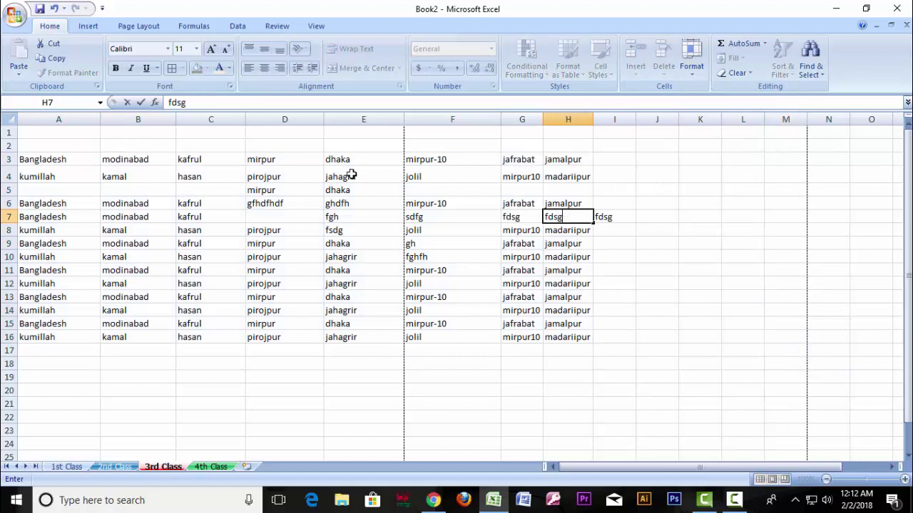
pyautogui.click(169, 217)
# Open the Format Cells settings for range A2:H17 and show the number format categories.
pyautogui.moveTo(30, 143)
pyautogui.mouseDown()
pyautogui.moveTo(322, 345)
pyautogui.moveTo(529, 350)
pyautogui.mouseUp()
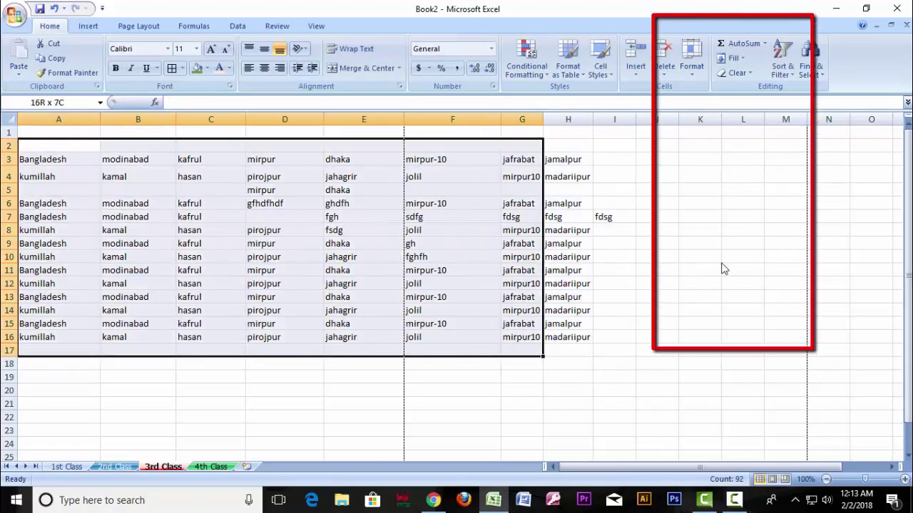
pyautogui.click(691, 57)
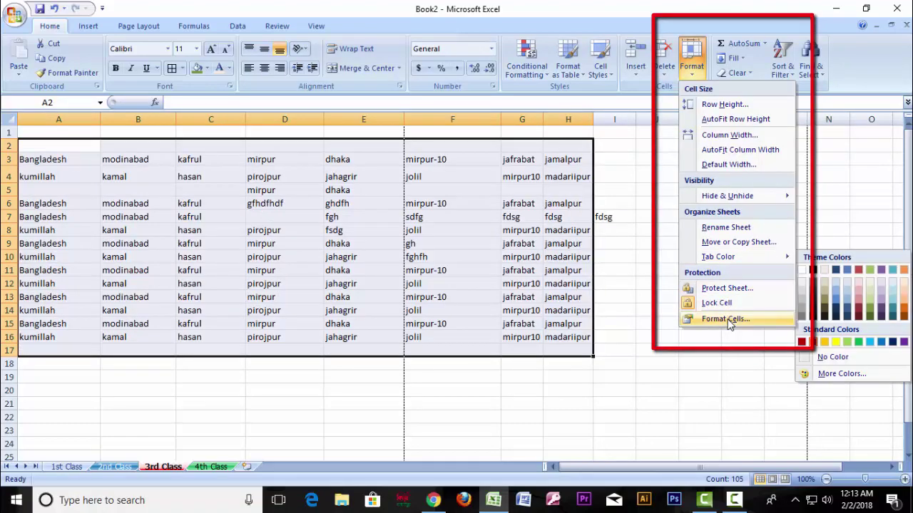
pyautogui.click(717, 316)
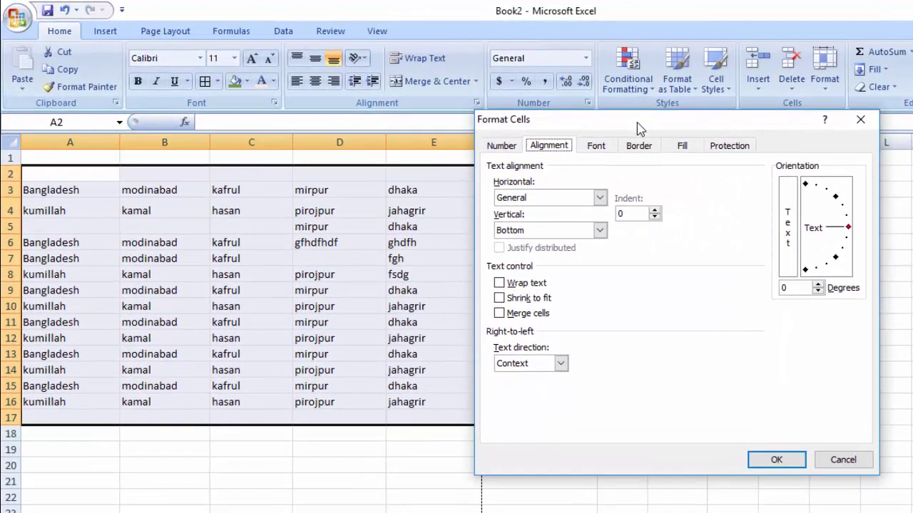
pyautogui.click(282, 109)
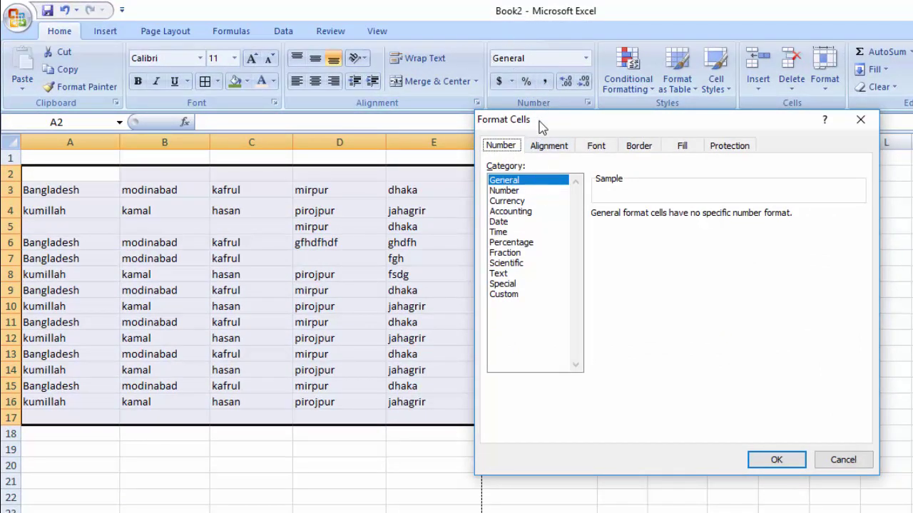
# Review the options of the Number, Currency, Date, Percentage, Scientific and Special format categories.
pyautogui.click(504, 190)
pyautogui.click(507, 200)
pyautogui.click(499, 222)
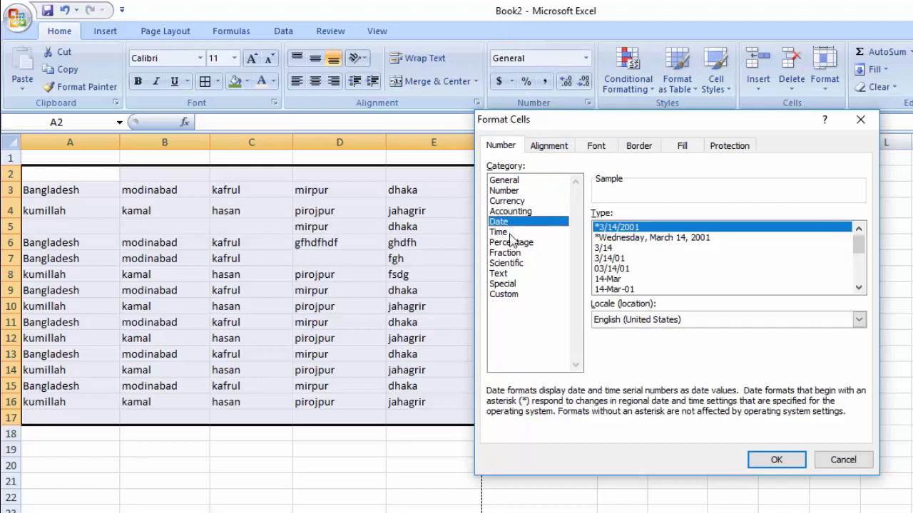
pyautogui.click(510, 243)
pyautogui.click(506, 263)
pyautogui.click(502, 284)
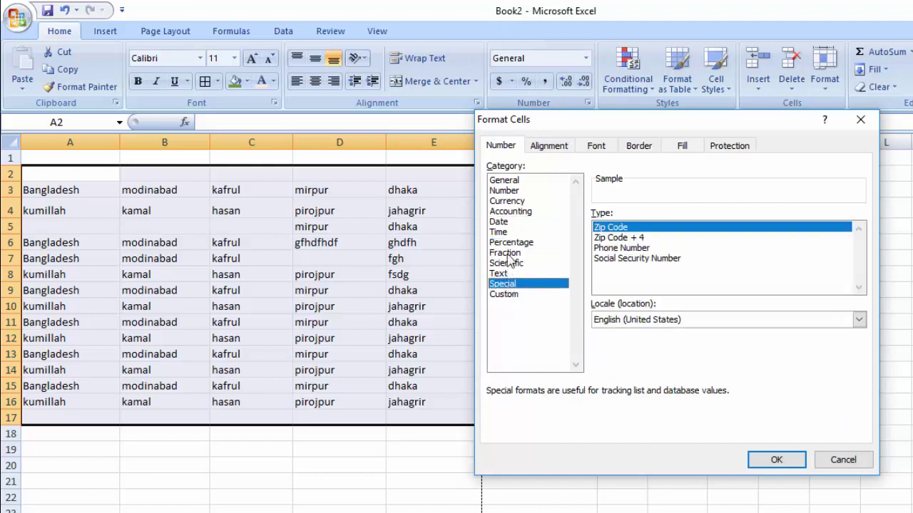
# Review the cell alignment settings, including the available horizontal and vertical text alignment choices.
pyautogui.click(549, 147)
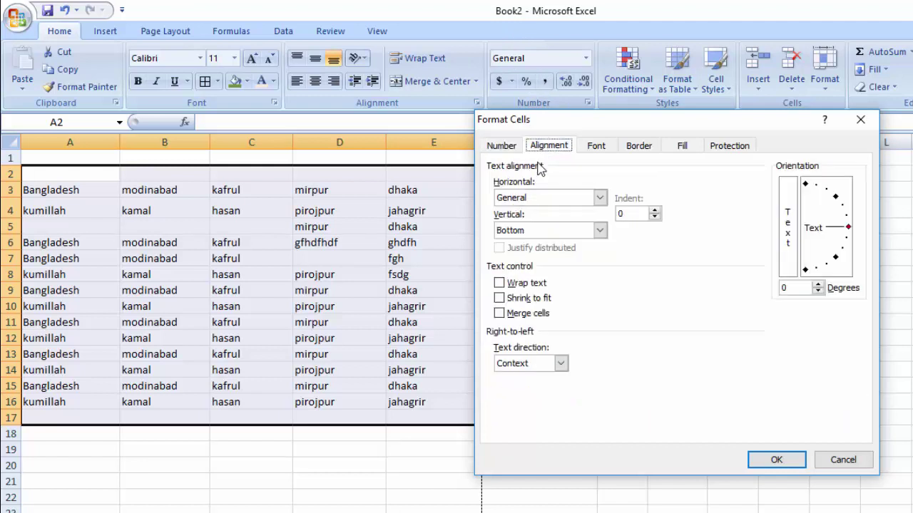
pyautogui.click(600, 199)
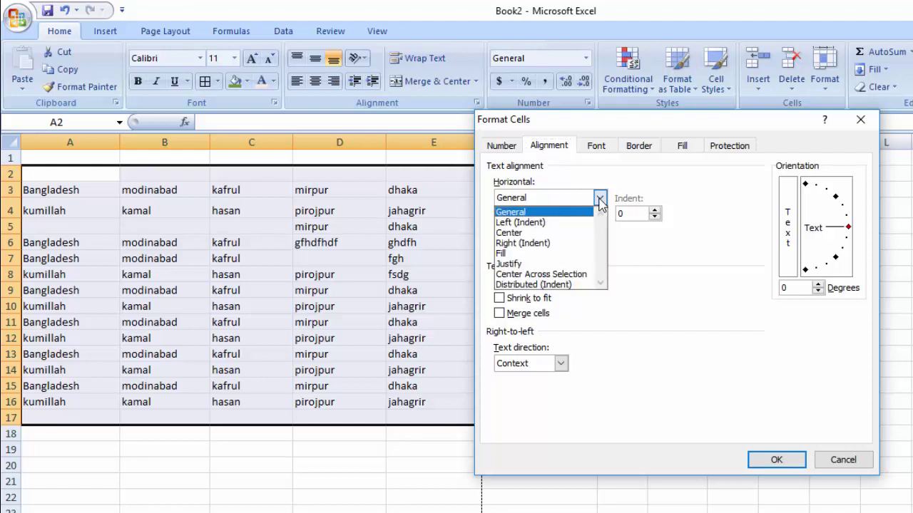
pyautogui.click(599, 201)
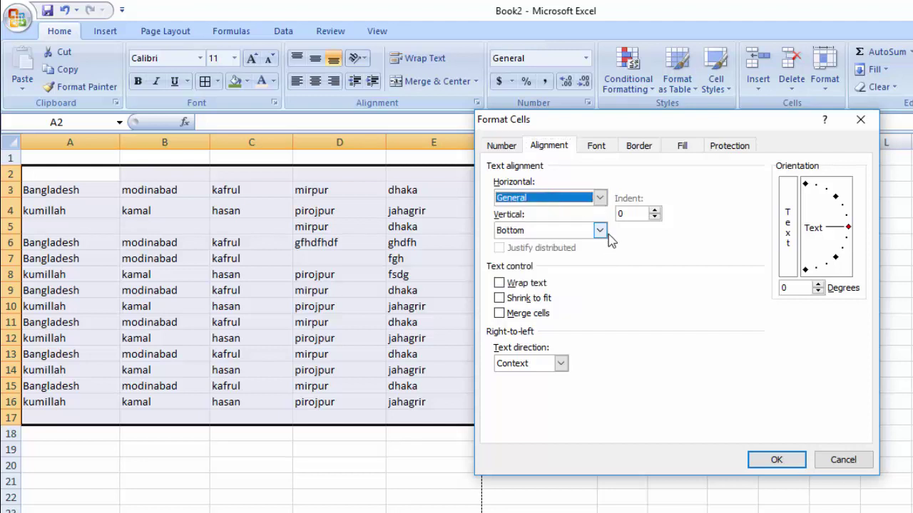
pyautogui.click(600, 233)
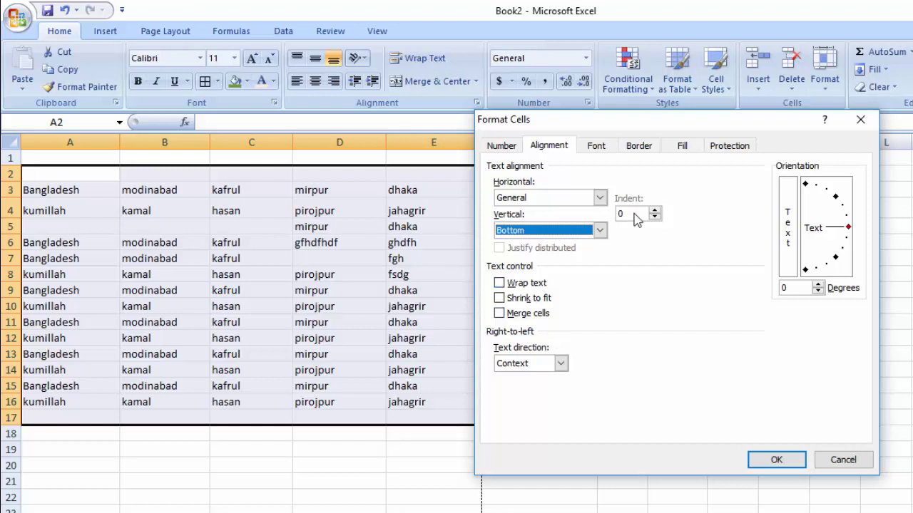
# Review the font settings, including the colour choices and effects, and bring up the border settings.
pyautogui.hotkey('ctrl', 'Tab')
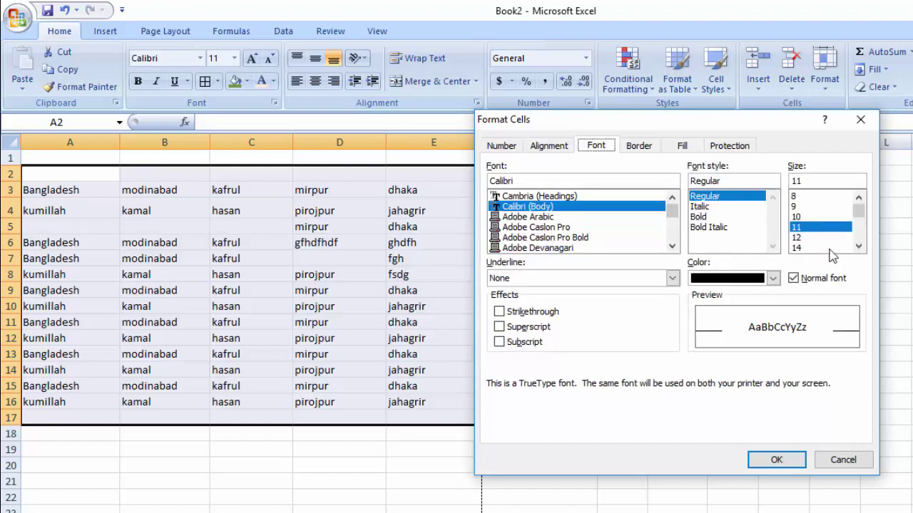
pyautogui.click(773, 278)
pyautogui.click(585, 326)
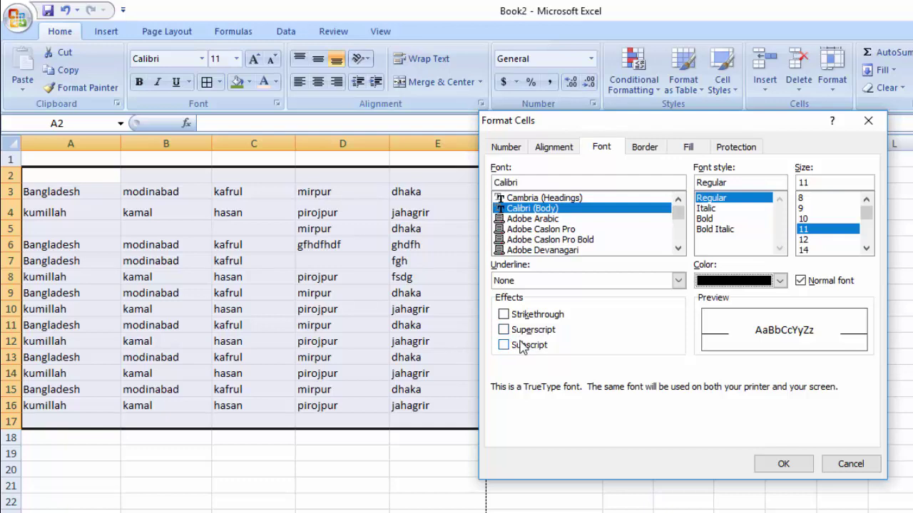
pyautogui.click(645, 147)
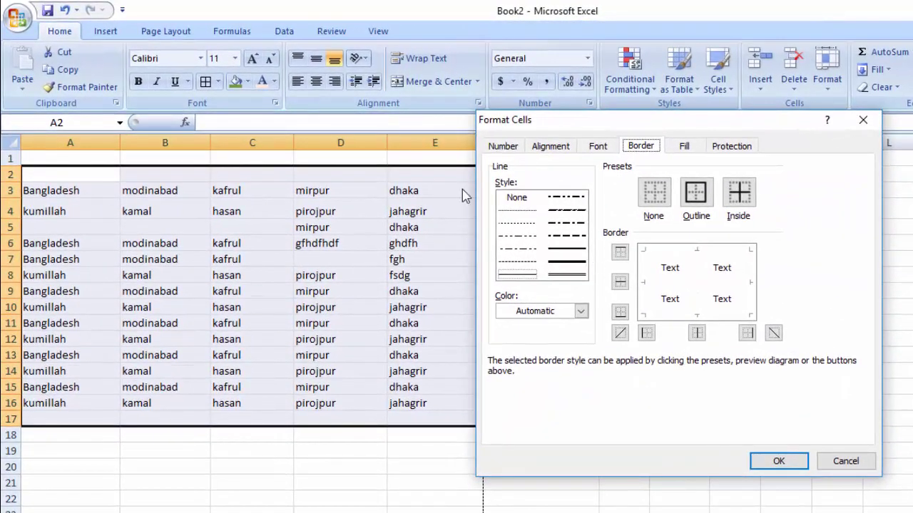
# Set a medium solid line as the outline and inside borders of range A2:H17.
pyautogui.click(567, 250)
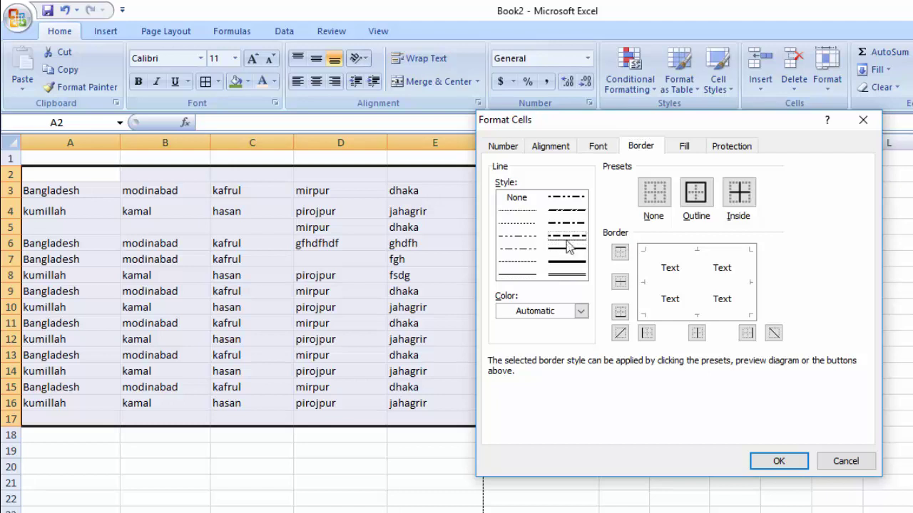
pyautogui.click(564, 274)
pyautogui.click(695, 199)
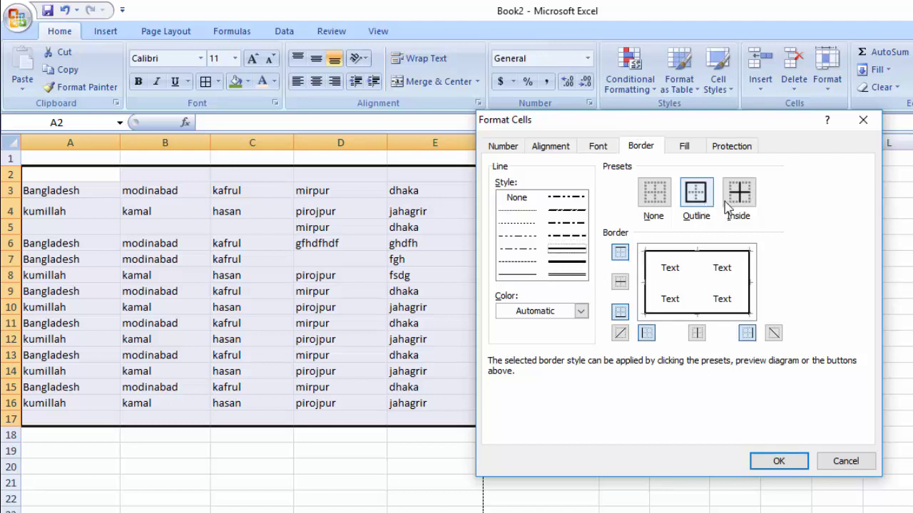
pyautogui.click(734, 203)
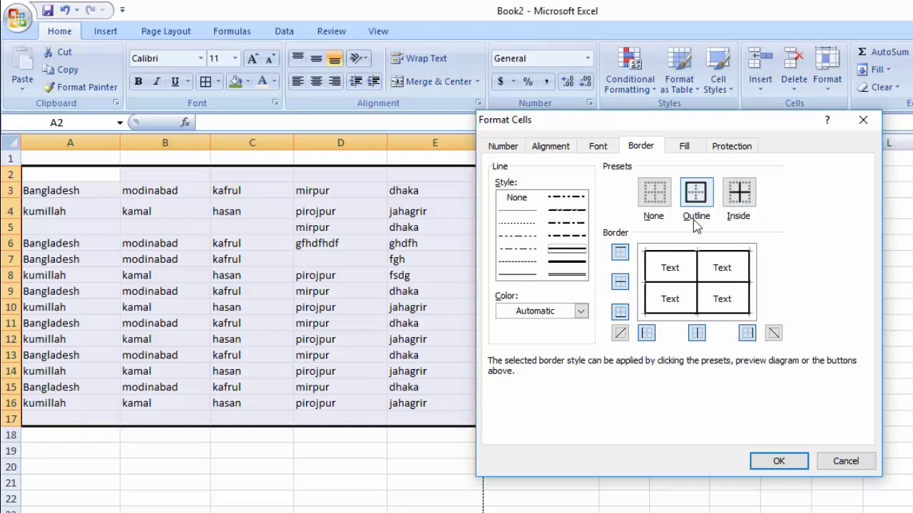
# Apply double-line borders to the inside lines and the top, left and right edges of range A2:H17.
pyautogui.click(575, 277)
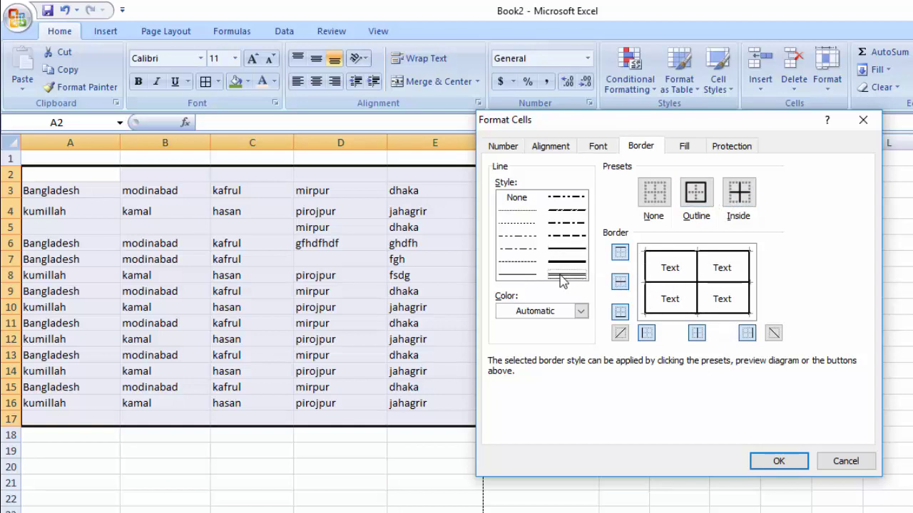
pyautogui.click(686, 291)
pyautogui.click(686, 258)
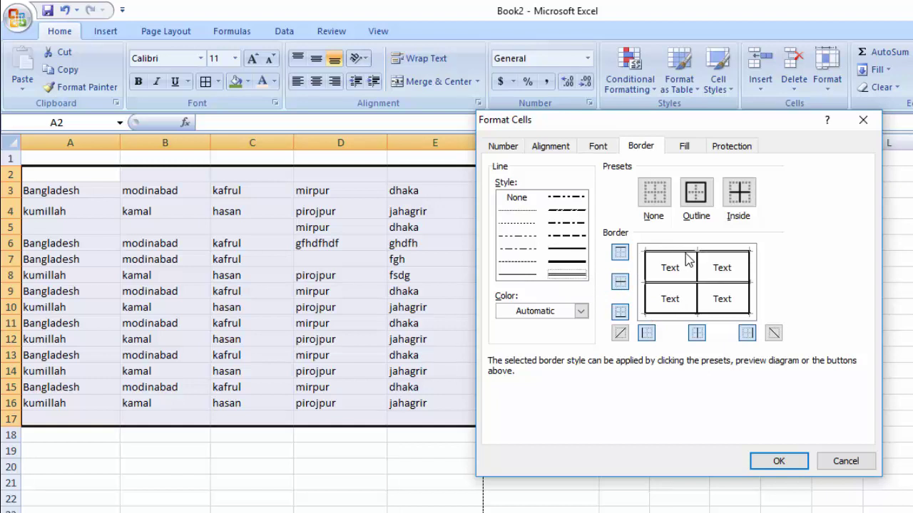
pyautogui.click(698, 269)
pyautogui.click(647, 286)
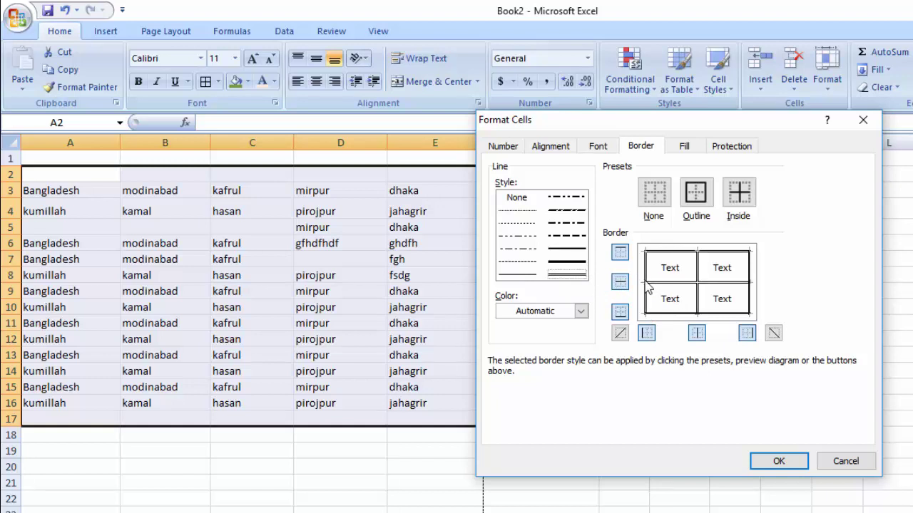
pyautogui.click(746, 299)
pyautogui.click(786, 462)
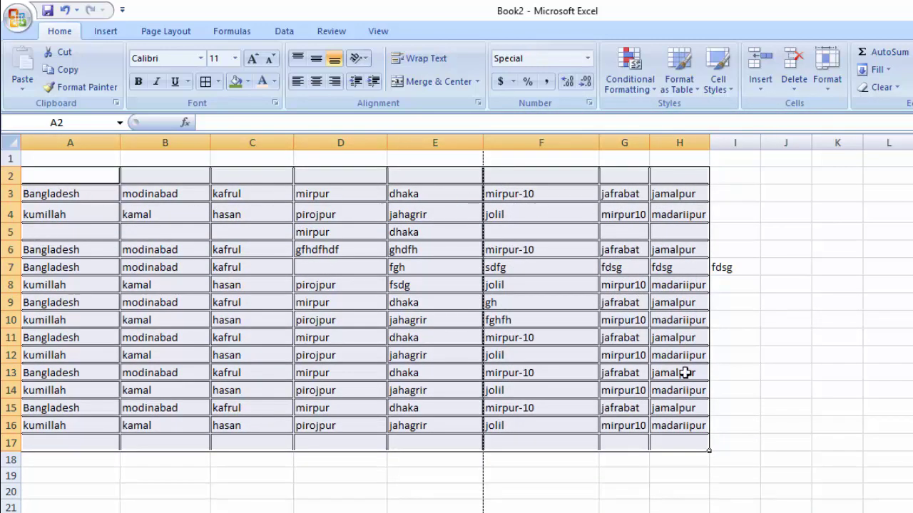
# Reopen the border settings for range A2:H17 and try out the available solid, dotted, dashed and double line styles.
pyautogui.moveTo(47, 178); pyautogui.dragTo(673, 432)
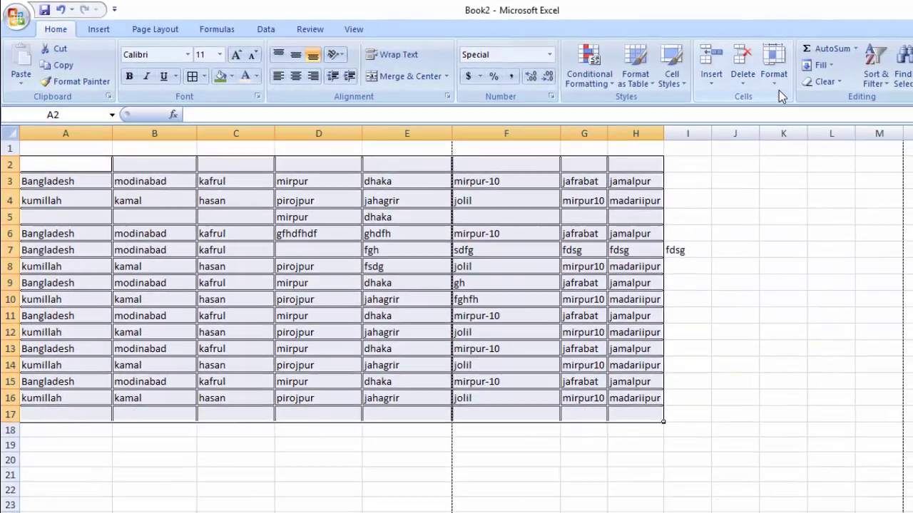
pyautogui.click(827, 79)
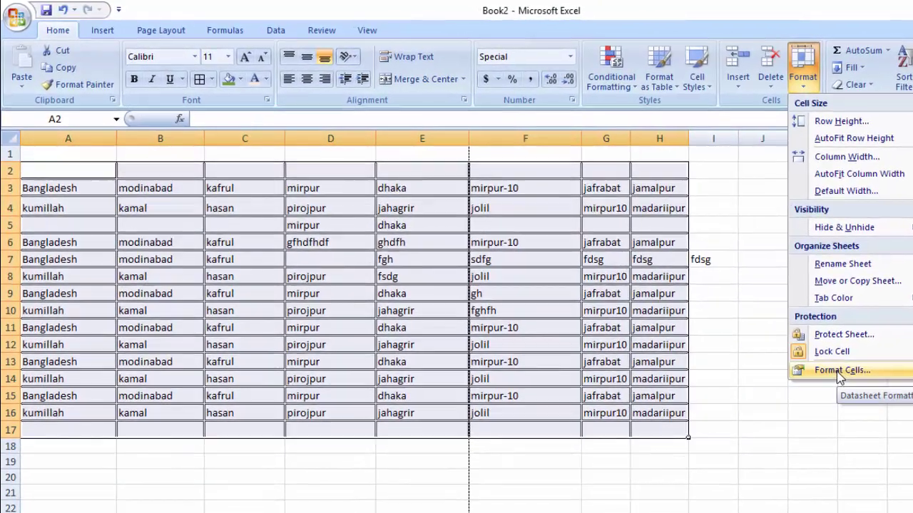
pyautogui.click(806, 355)
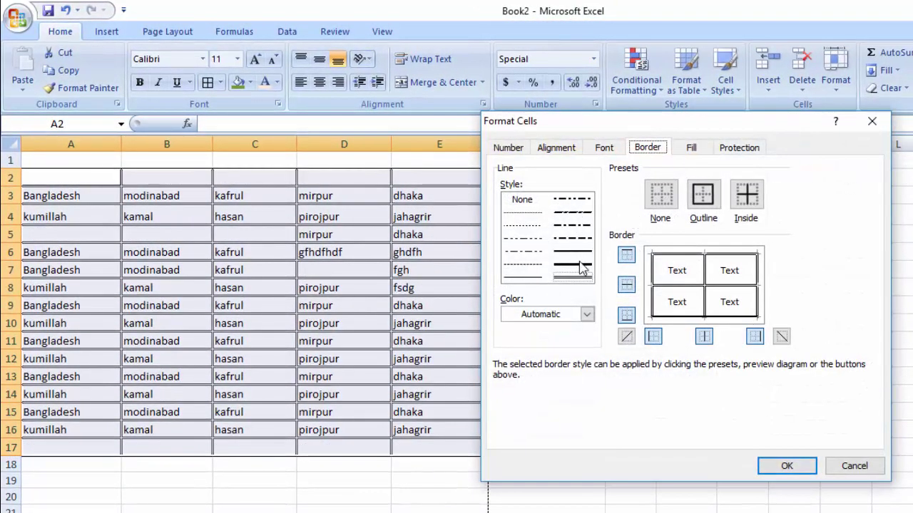
pyautogui.click(529, 276)
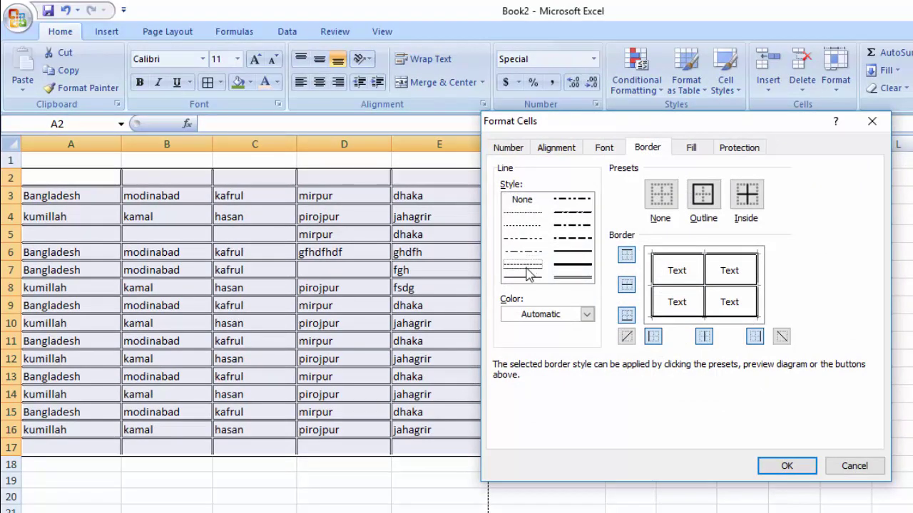
pyautogui.click(525, 225)
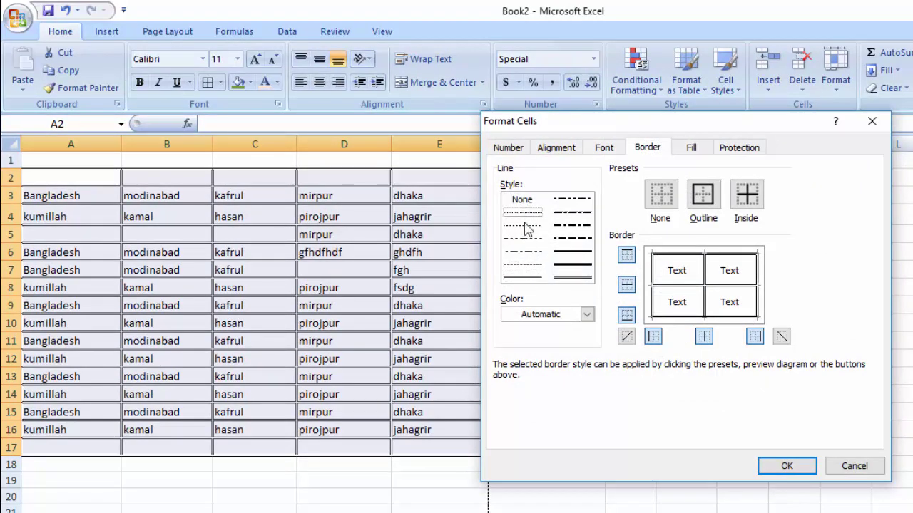
pyautogui.click(570, 278)
pyautogui.click(572, 263)
pyautogui.click(573, 238)
pyautogui.click(574, 226)
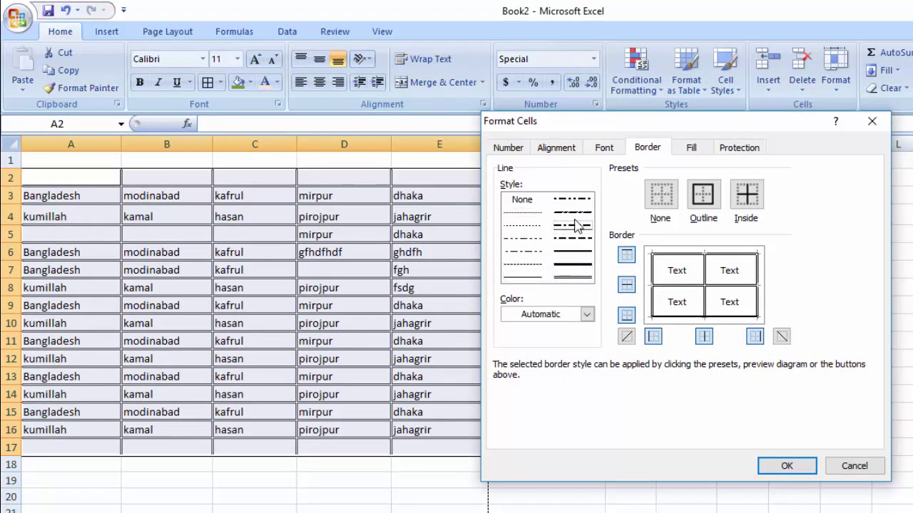
pyautogui.click(576, 212)
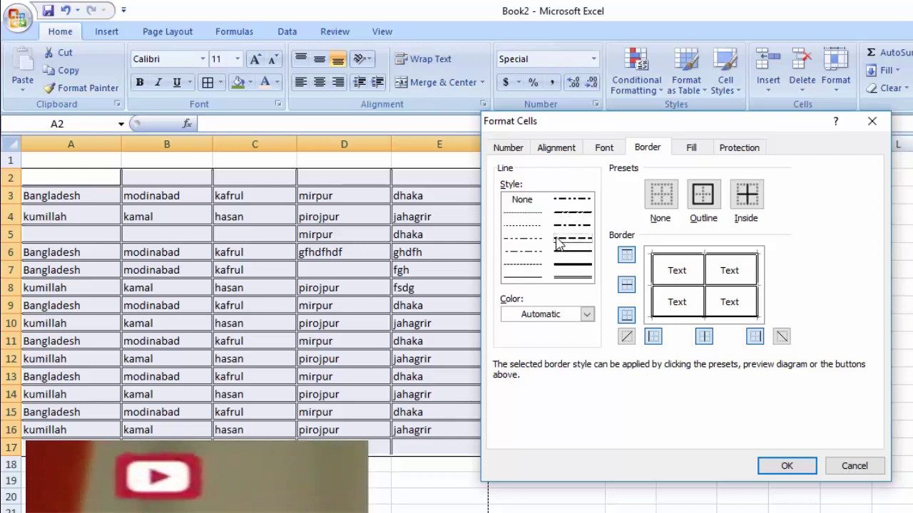
# Choose the thick dashed line style and set it on all inside and outer borders of the selected range.
pyautogui.click(569, 240)
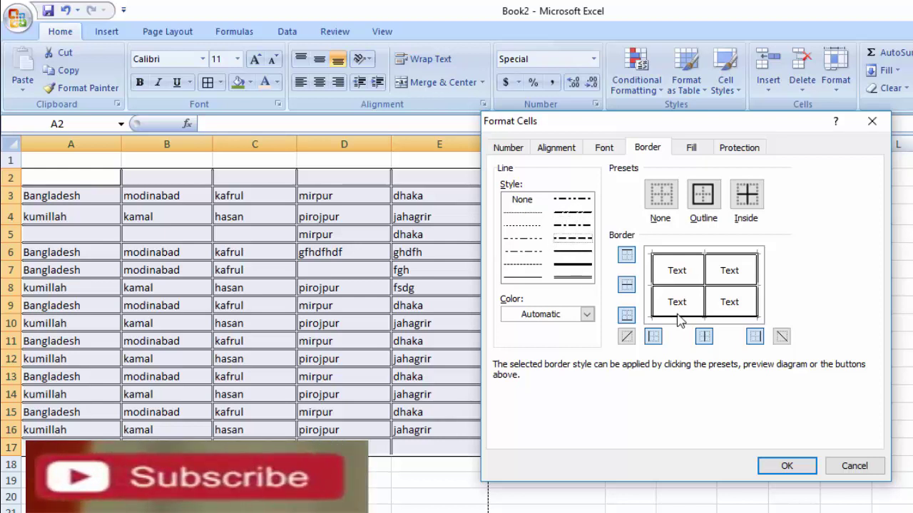
pyautogui.click(704, 292)
pyautogui.click(701, 255)
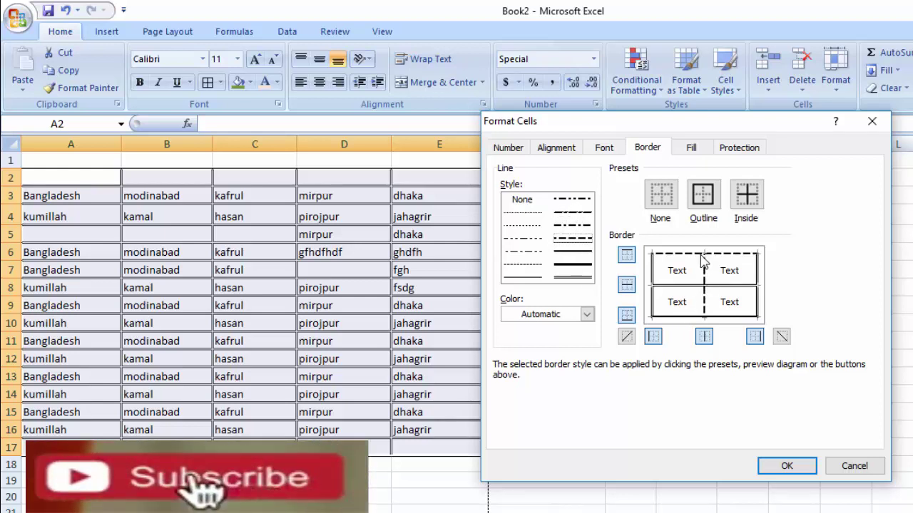
pyautogui.click(654, 281)
pyautogui.click(679, 287)
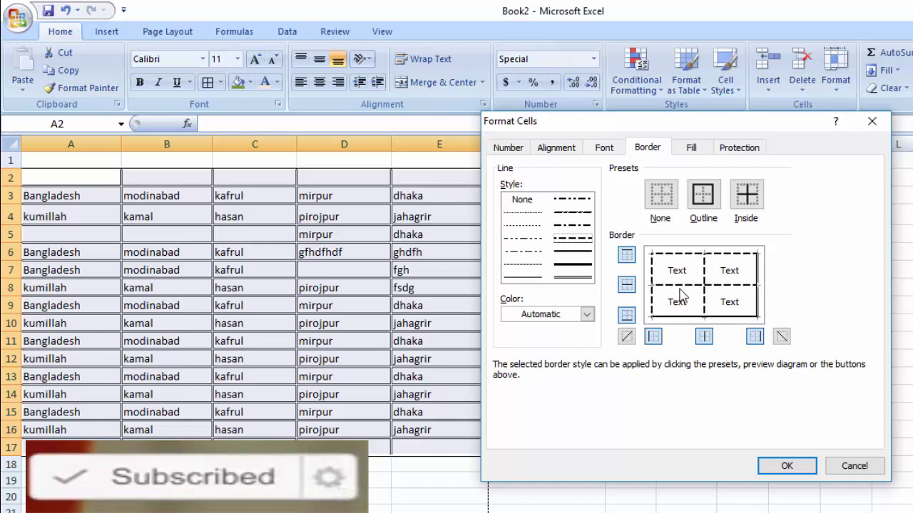
pyautogui.click(758, 300)
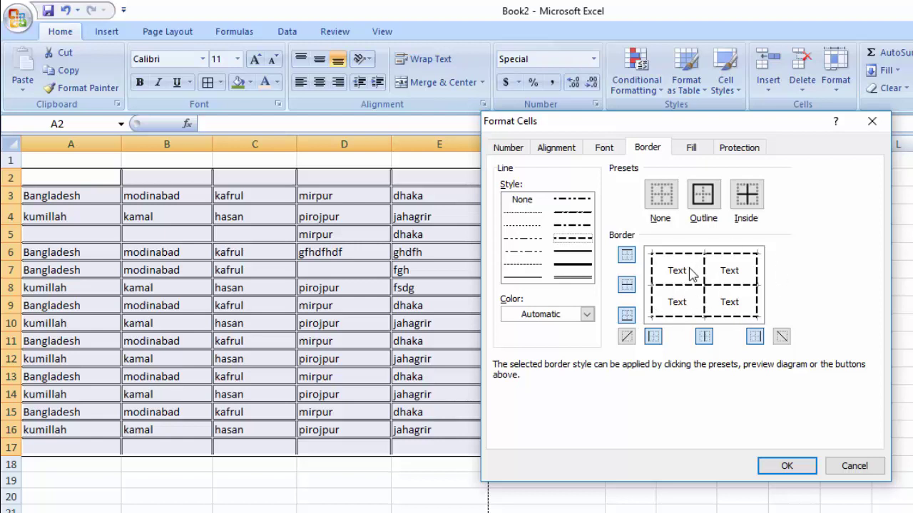
# Change the dashed border colour to red on every inside and outer line and apply it to range A2:H17.
pyautogui.click(586, 315)
pyautogui.click(523, 454)
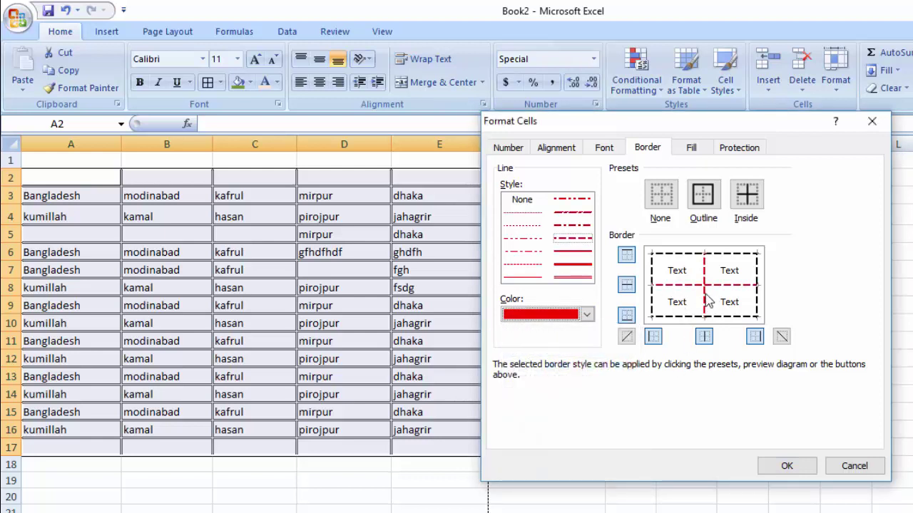
pyautogui.click(650, 281)
pyautogui.click(677, 254)
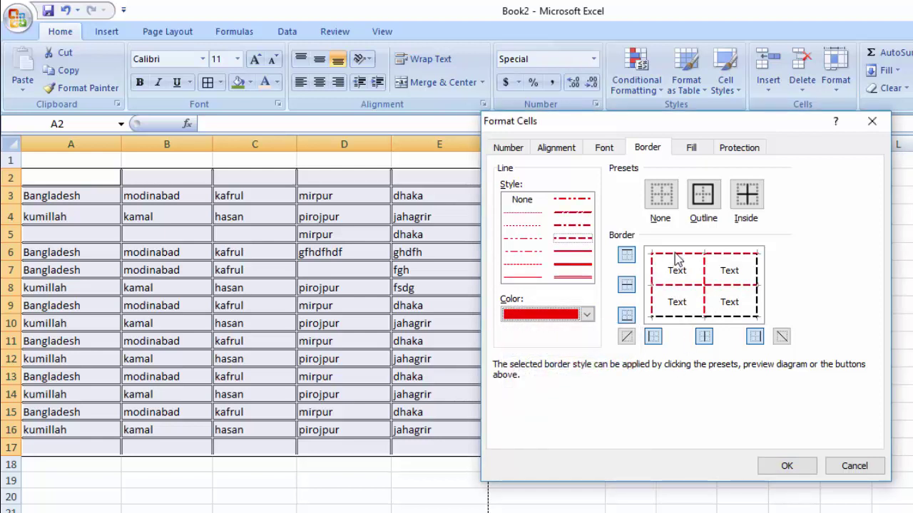
pyautogui.click(758, 285)
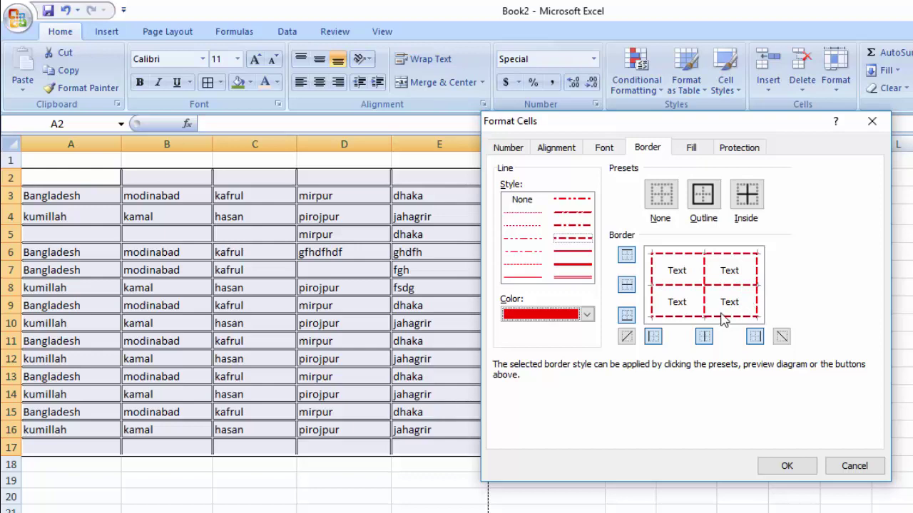
pyautogui.click(786, 465)
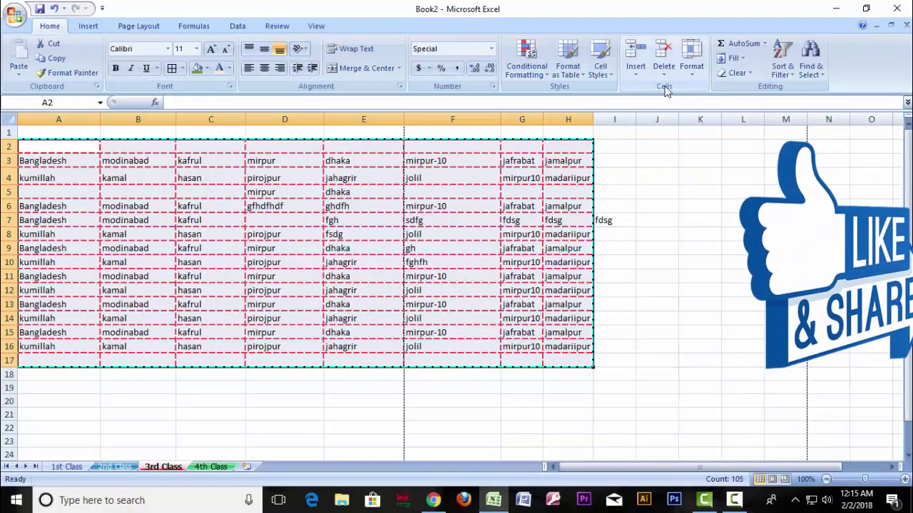
# Bring up the cell format commands for range A2:H17.
pyautogui.click(691, 71)
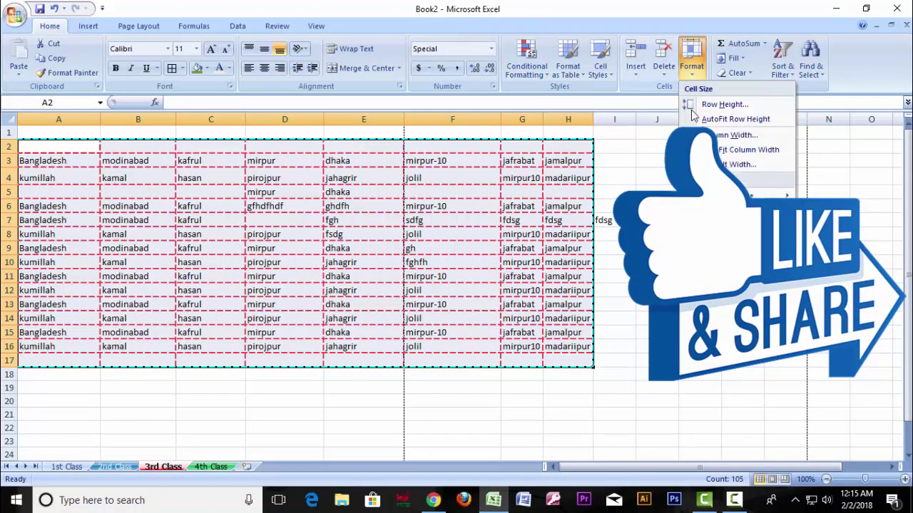